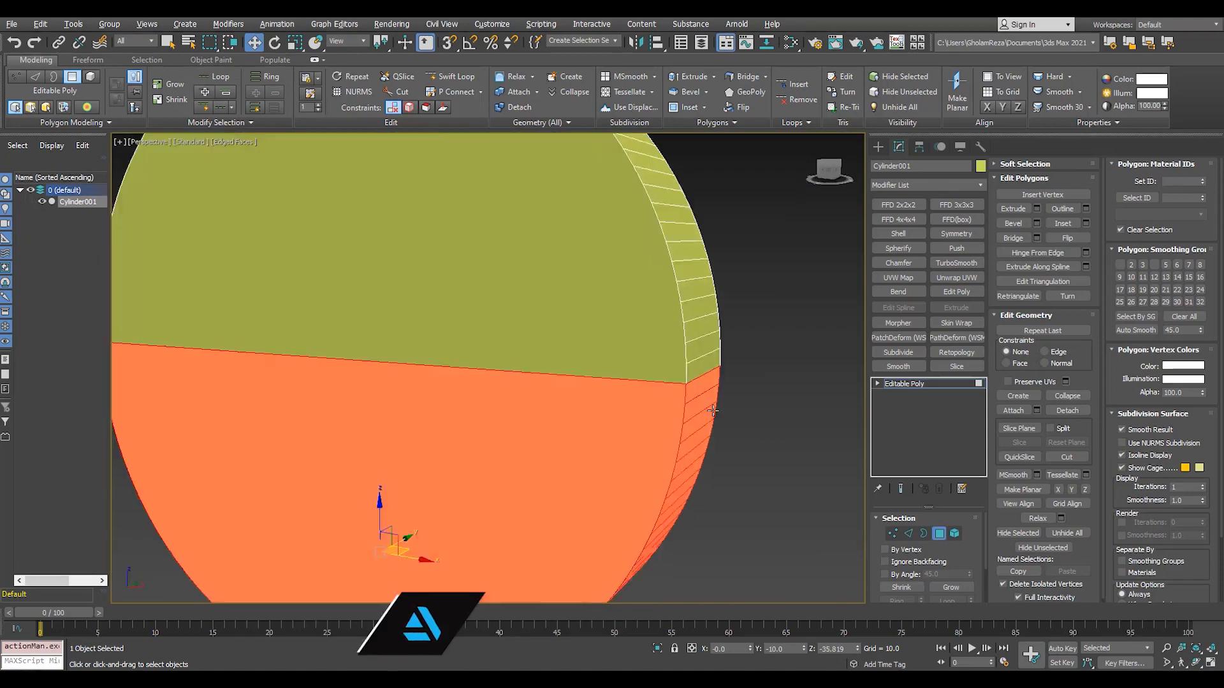
# - Delete the selected polygons that form the lower half of the cylinder
pyautogui.scroll(-5, 645, 415)
pyautogui.click(1036, 224)
pyautogui.rightClick(497, 394)
pyautogui.rightClick(497, 412)
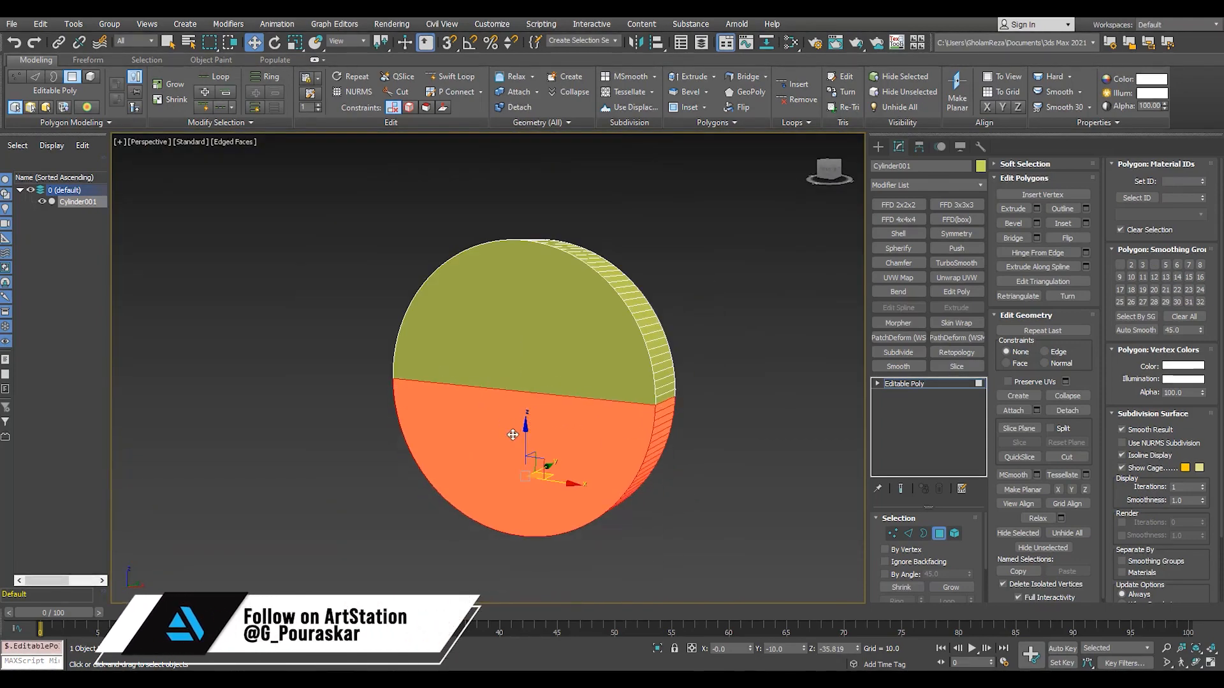
pyautogui.keyDown('alt'); pyautogui.moveTo(512, 434); pyautogui.dragTo(513, 379, button='middle'); pyautogui.keyUp('alt')
pyautogui.press('Delete')
# - Select the open border under the half cylinder and extend it straight down to form vertical sides
pyautogui.press('3')
pyautogui.moveTo(716, 278); pyautogui.dragTo(406, 467)
pyautogui.keyDown('alt'); pyautogui.moveTo(406, 467); pyautogui.dragTo(473, 328, button='middle'); pyautogui.keyUp('alt')
pyautogui.scroll(-5, 477, 396)
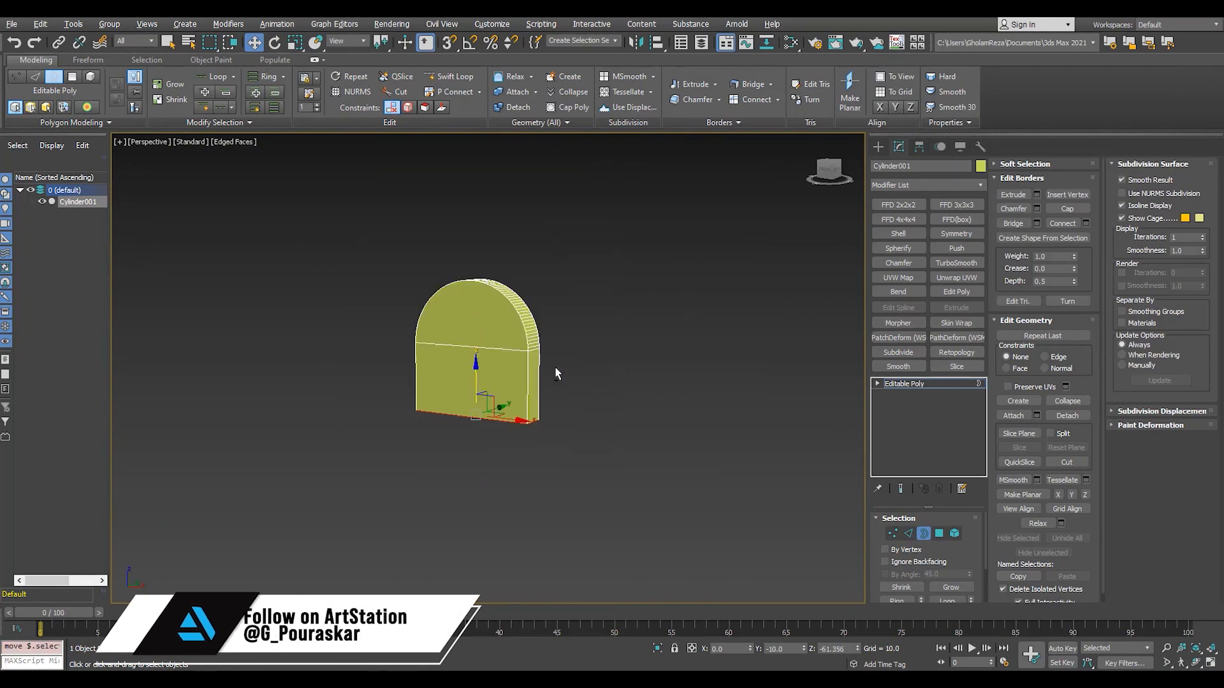
# - Select the arched and rectangular polygons of one flat face and move them outward to thicken the body
pyautogui.keyDown('alt'); pyautogui.moveTo(554, 367); pyautogui.dragTo(486, 395, button='middle'); pyautogui.keyUp('alt')
pyautogui.scroll(5, 486, 396)
pyautogui.press('4')
pyautogui.click(459, 281)
pyautogui.keyDown('ctrl'); pyautogui.click(388, 377); pyautogui.keyUp('ctrl')
pyautogui.keyDown('alt'); pyautogui.moveTo(388, 377); pyautogui.dragTo(452, 369, button='middle'); pyautogui.keyUp('alt')
pyautogui.moveTo(532, 218); pyautogui.dragTo(620, 210)
# - Connect the body's four vertical edges with an edge loop and lower the loop by about 8.8 units
pyautogui.scroll(-5, 376, 412)
pyautogui.keyDown('alt'); pyautogui.moveTo(363, 426); pyautogui.dragTo(425, 406, button='middle'); pyautogui.keyUp('alt')
pyautogui.scroll(3, 448, 415)
pyautogui.keyDown('alt'); pyautogui.moveTo(355, 425); pyautogui.dragTo(541, 436, button='middle'); pyautogui.keyUp('alt')
pyautogui.press('1')
pyautogui.press('F3')
pyautogui.press('2')
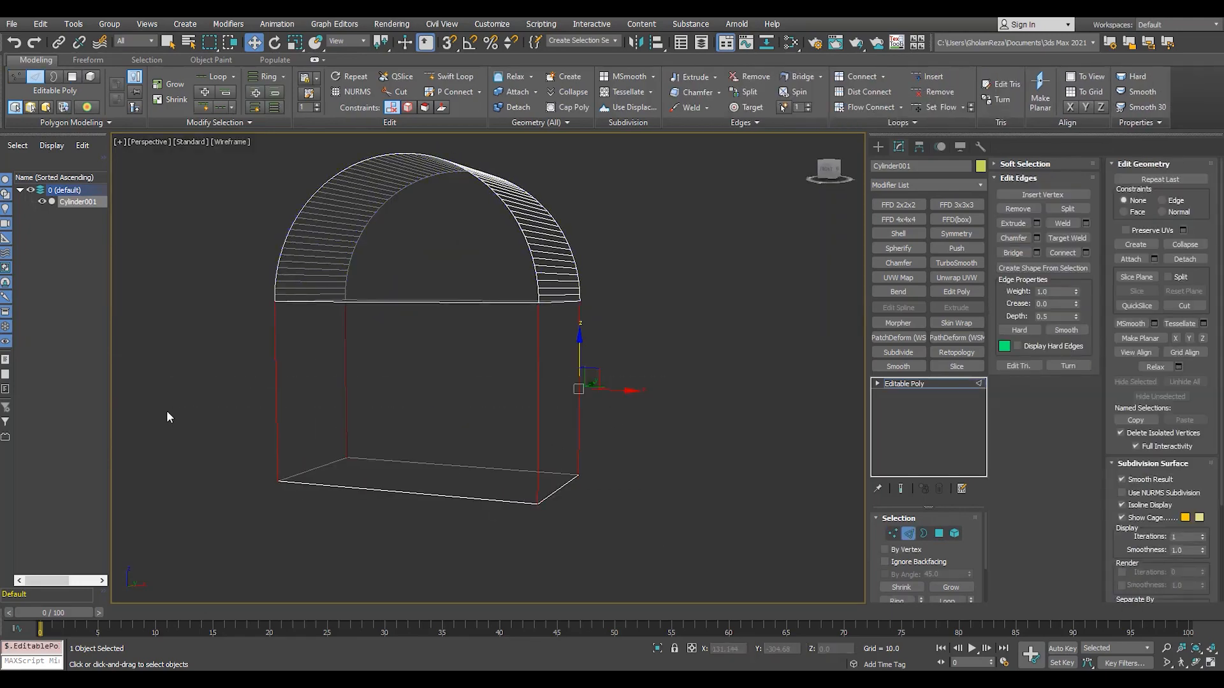
pyautogui.press('F3')
pyautogui.moveTo(431, 342); pyautogui.dragTo(433, 365)
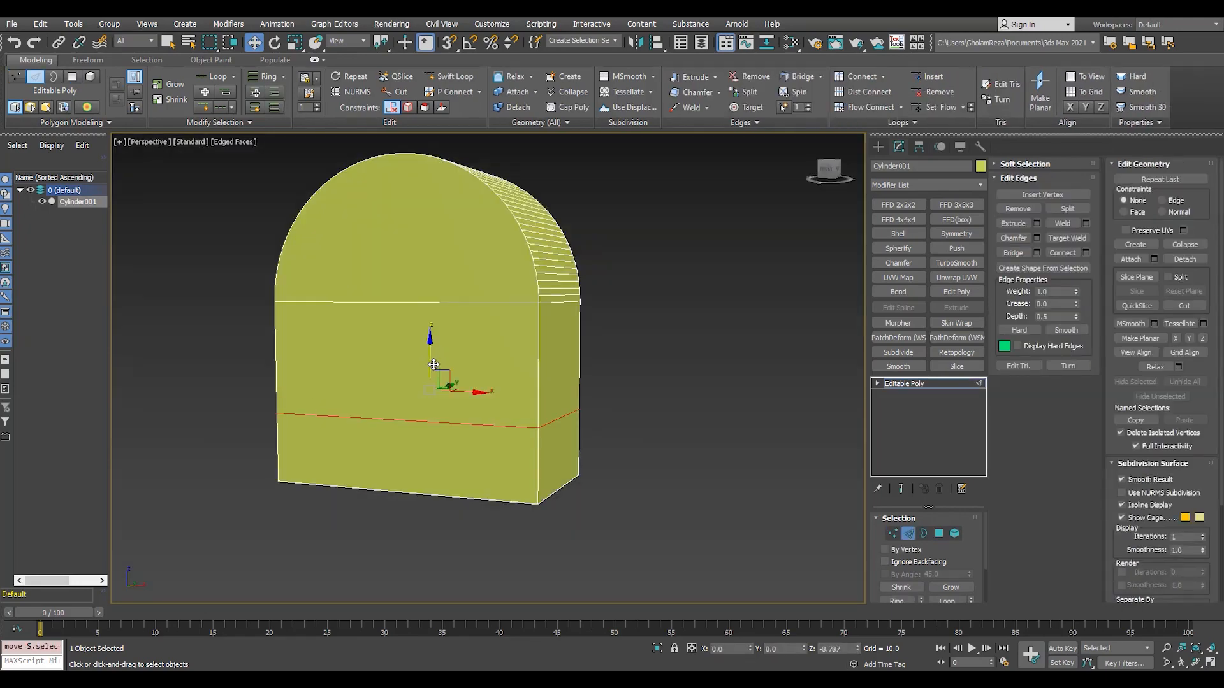
# - Bevel the lower side polygon with zero height and outline, and pull it out along X by about 64 units as a foot
pyautogui.press('4')
pyautogui.keyDown('alt'); pyautogui.moveTo(561, 472); pyautogui.dragTo(520, 471, button='middle'); pyautogui.keyUp('alt')
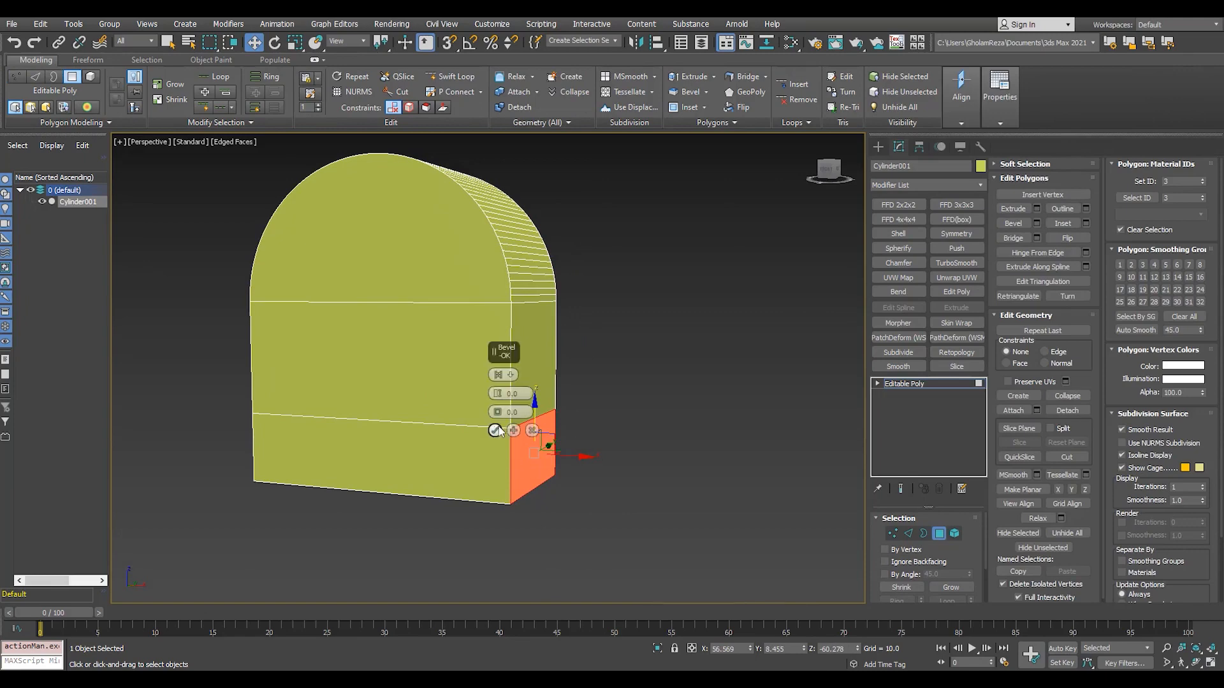
pyautogui.click(495, 430)
pyautogui.scroll(-2, 495, 430)
pyautogui.moveTo(561, 464); pyautogui.dragTo(631, 486)
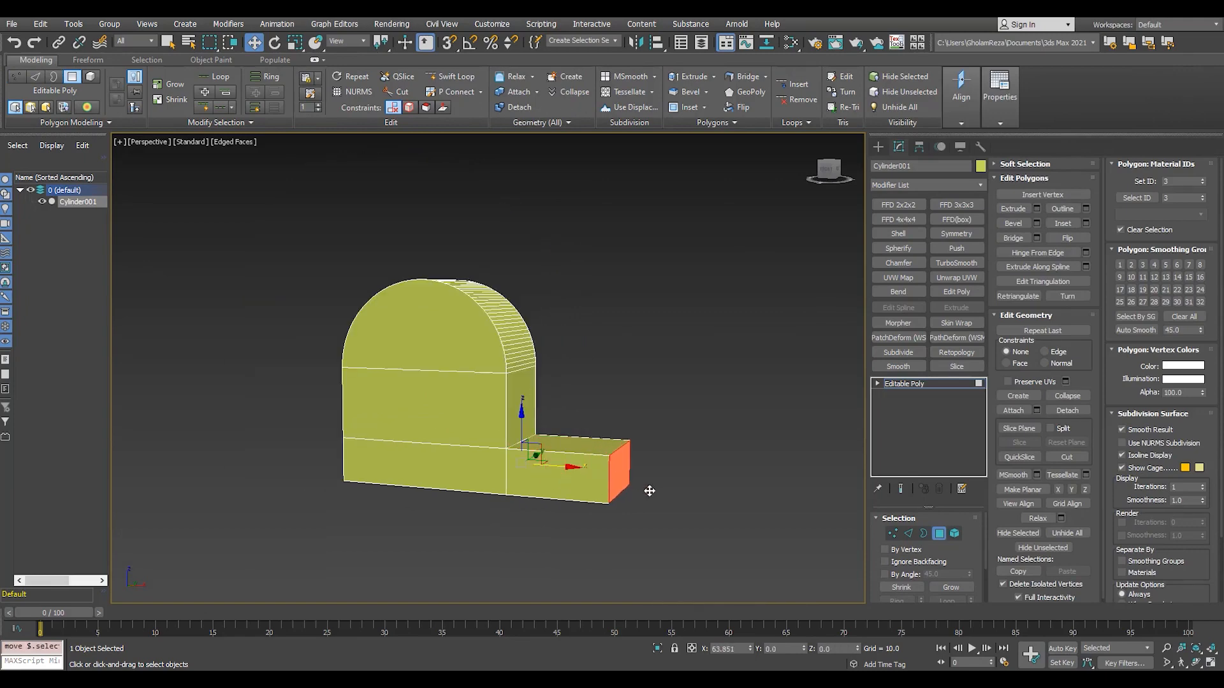
# - Lower the vertex row along the top of the foot to Z -60, using the front view
pyautogui.scroll(2, 530, 478)
pyautogui.press('f')
pyautogui.press('F3')
pyautogui.press('1')
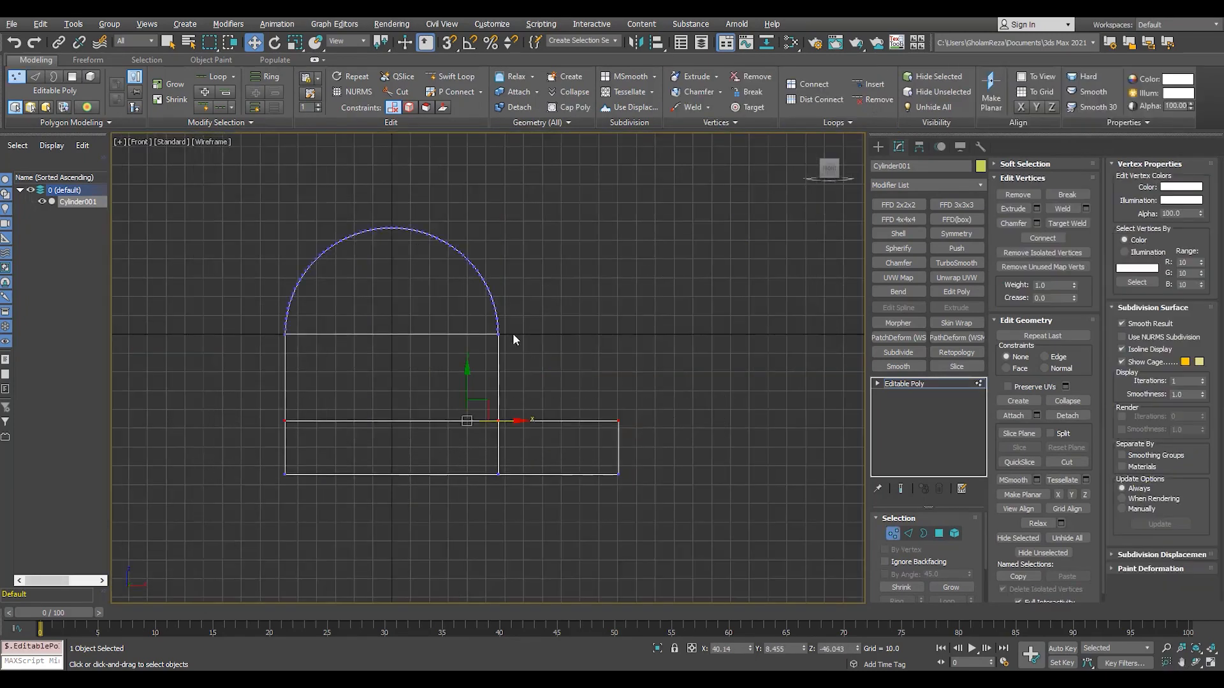
pyautogui.press('p')
pyautogui.moveTo(631, 447); pyautogui.dragTo(611, 488)
pyautogui.press('f')
pyautogui.press('s')
pyautogui.press('p')
# - Chamfer the inner corner edge between the body and the foot with an amount of 36.991 and 10 segments
pyautogui.moveTo(610, 487)
pyautogui.keyDown('alt'); pyautogui.mouseDown(button='middle')
pyautogui.moveTo(522, 477)
pyautogui.moveTo(445, 421)
pyautogui.mouseUp(button='middle'); pyautogui.keyUp('alt')
pyautogui.scroll(-2, 523, 477)
pyautogui.scroll(2, 444, 421)
pyautogui.press('2')
pyautogui.scroll(3, 413, 390)
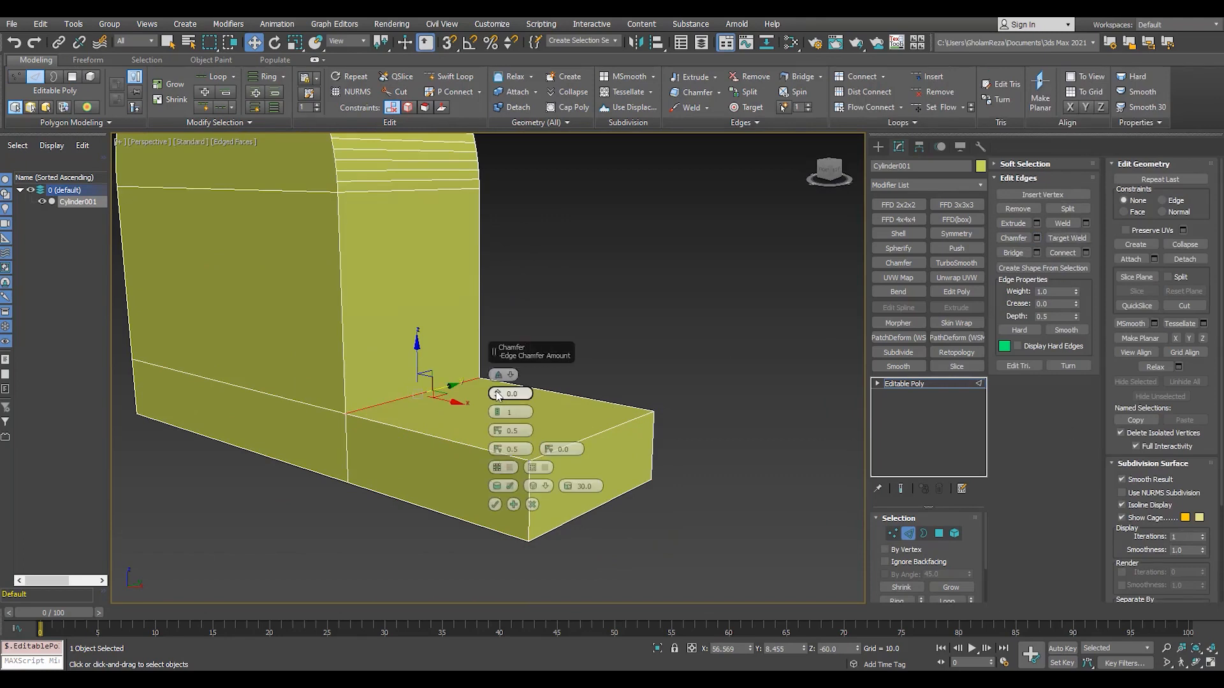
pyautogui.moveTo(481, 280); pyautogui.dragTo(475, 222)
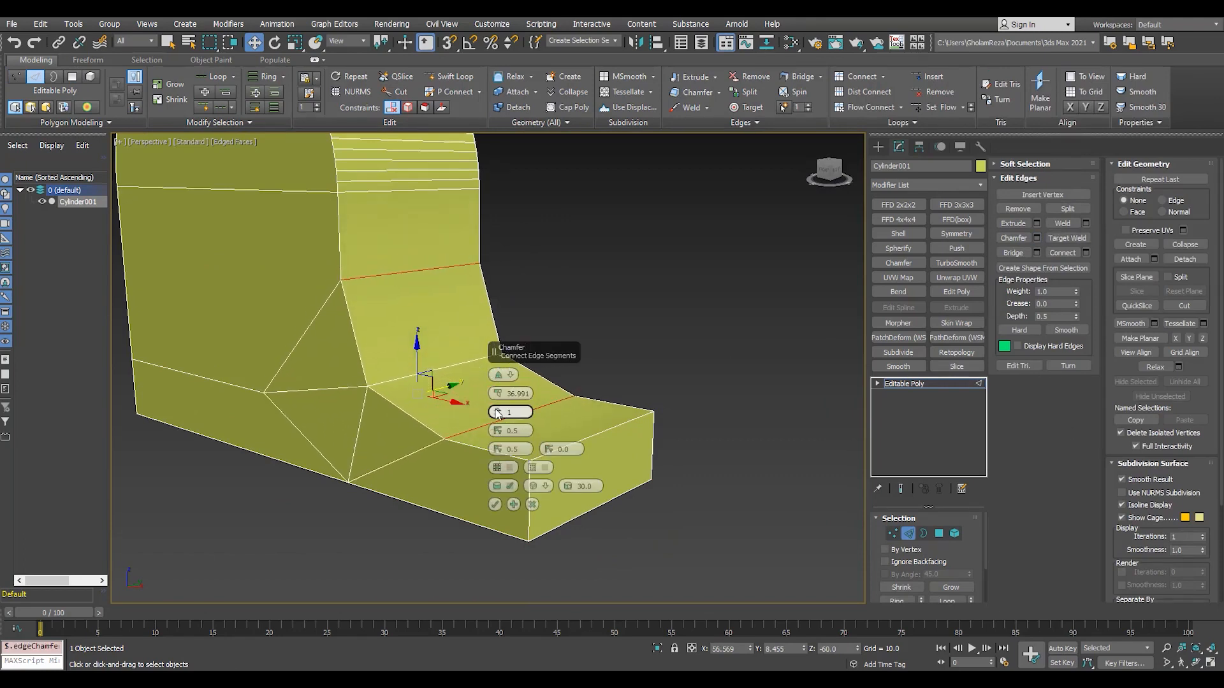
pyautogui.click(494, 504)
pyautogui.press('F4')
pyautogui.scroll(-5, 435, 444)
pyautogui.press('F4')
pyautogui.scroll(5, 435, 441)
# - Redo the inner corner chamfer with an edge amount of 54.15 and 10 segments, and check its shading
pyautogui.scroll(-5, 434, 441)
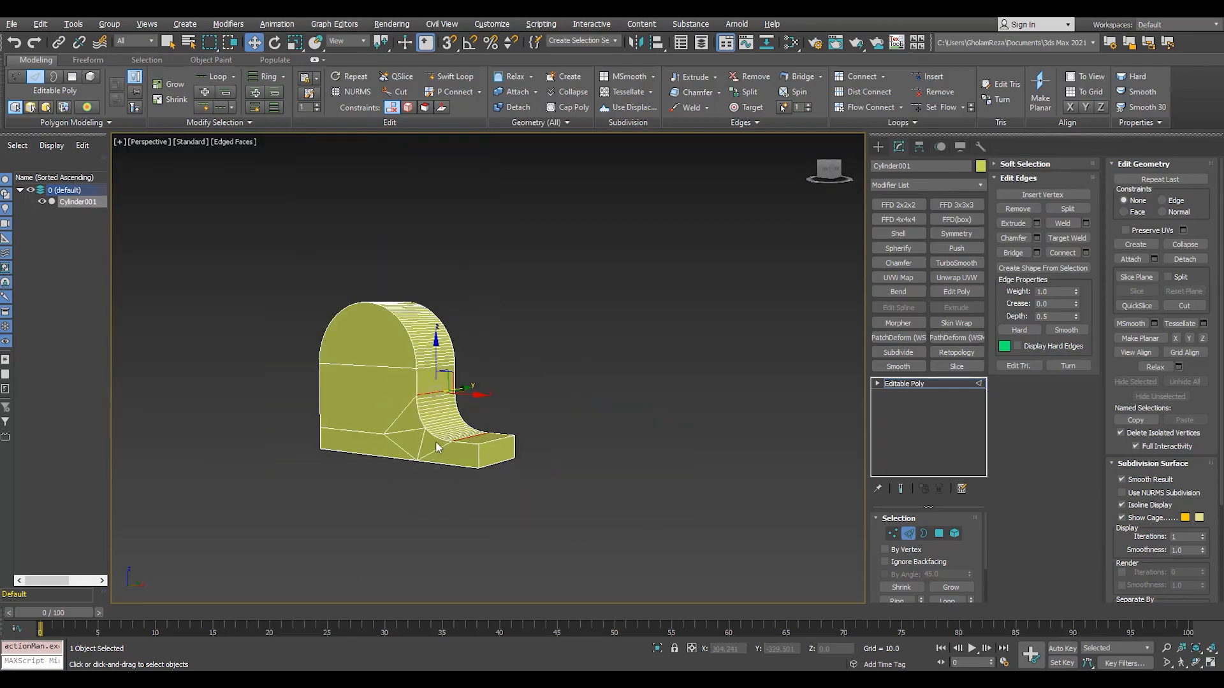
pyautogui.scroll(3, 434, 441)
pyautogui.click(1036, 240)
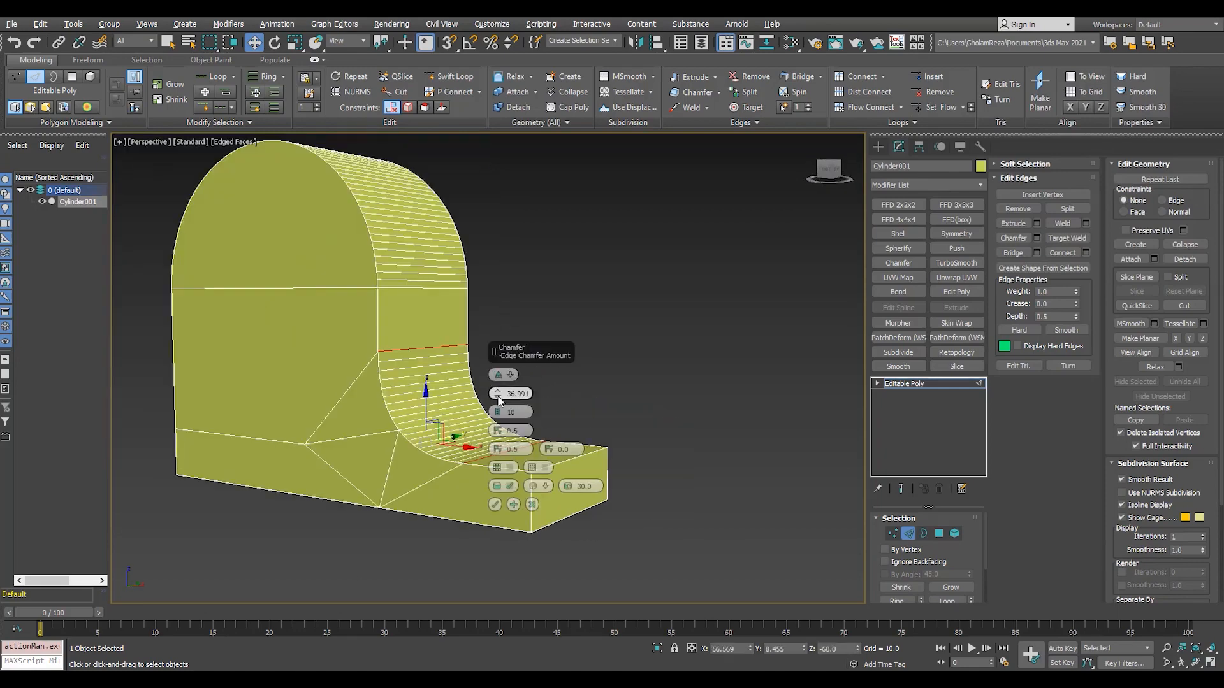
pyautogui.moveTo(499, 400)
pyautogui.mouseDown()
pyautogui.moveTo(511, 381)
pyautogui.moveTo(496, 377)
pyautogui.mouseUp()
pyautogui.press('F4')
pyautogui.scroll(-5, 382, 441)
pyautogui.moveTo(408, 440)
pyautogui.keyDown('alt'); pyautogui.mouseDown(button='middle')
pyautogui.moveTo(381, 441)
pyautogui.moveTo(397, 440)
pyautogui.mouseUp(button='middle'); pyautogui.keyUp('alt')
pyautogui.scroll(3, 381, 441)
pyautogui.press('F4')
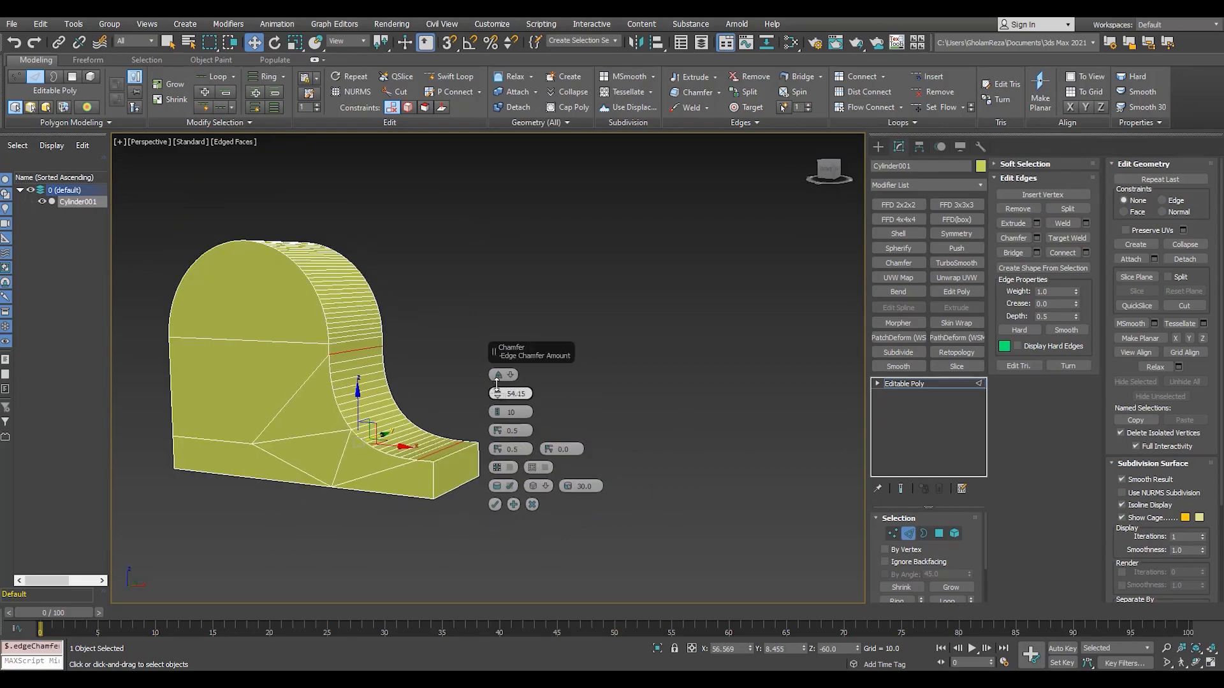
pyautogui.click(494, 504)
pyautogui.press('F4')
pyautogui.scroll(4, 425, 457)
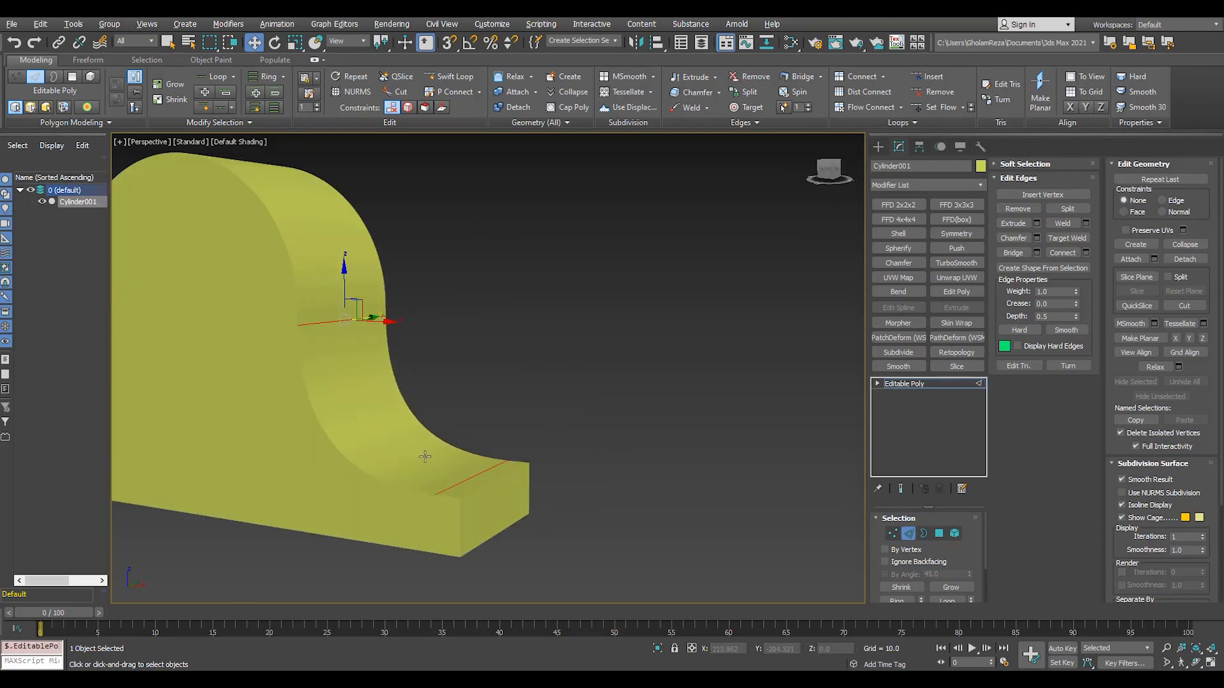
pyautogui.press('F4')
pyautogui.press('F4')
# - Select all vertices on one side of the body in the left view and move them outward to widen it
pyautogui.keyDown('alt'); pyautogui.moveTo(189, 358); pyautogui.dragTo(304, 429, button='middle'); pyautogui.keyUp('alt')
pyautogui.press('F4')
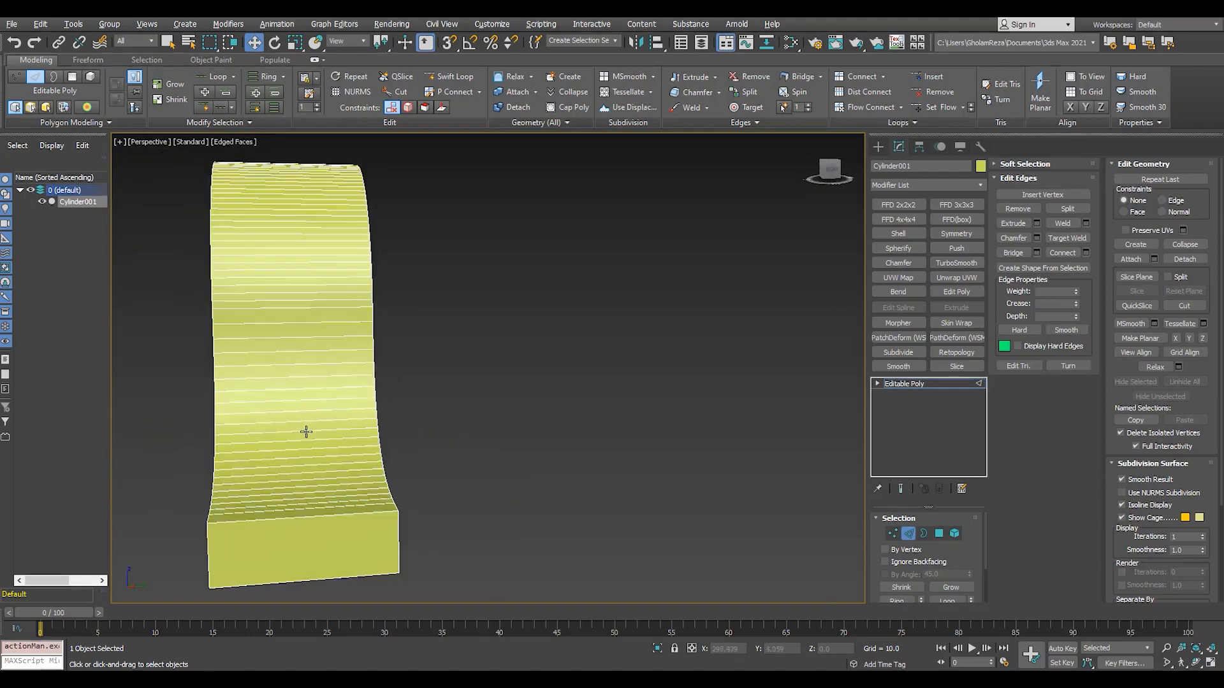
pyautogui.scroll(-5, 304, 429)
pyautogui.hotkey('alt', 'w')
pyautogui.click(358, 390)
pyautogui.hotkey('alt', 'w')
pyautogui.press('1')
pyautogui.moveTo(599, 555); pyautogui.dragTo(494, 229)
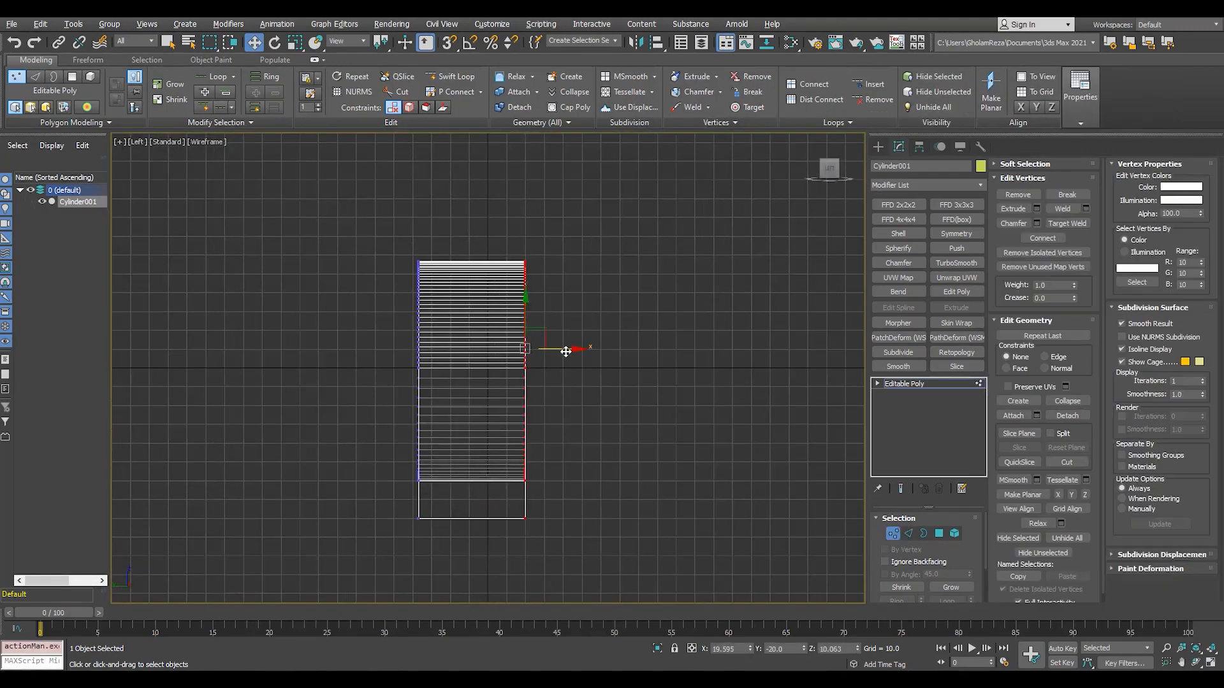
pyautogui.click(905, 384)
# - Show the body shaded without the grid in the top view and assign it a new Standard (Legacy) material
pyautogui.hotkey('alt', 'w')
pyautogui.click(408, 278)
pyautogui.hotkey('alt', 'w')
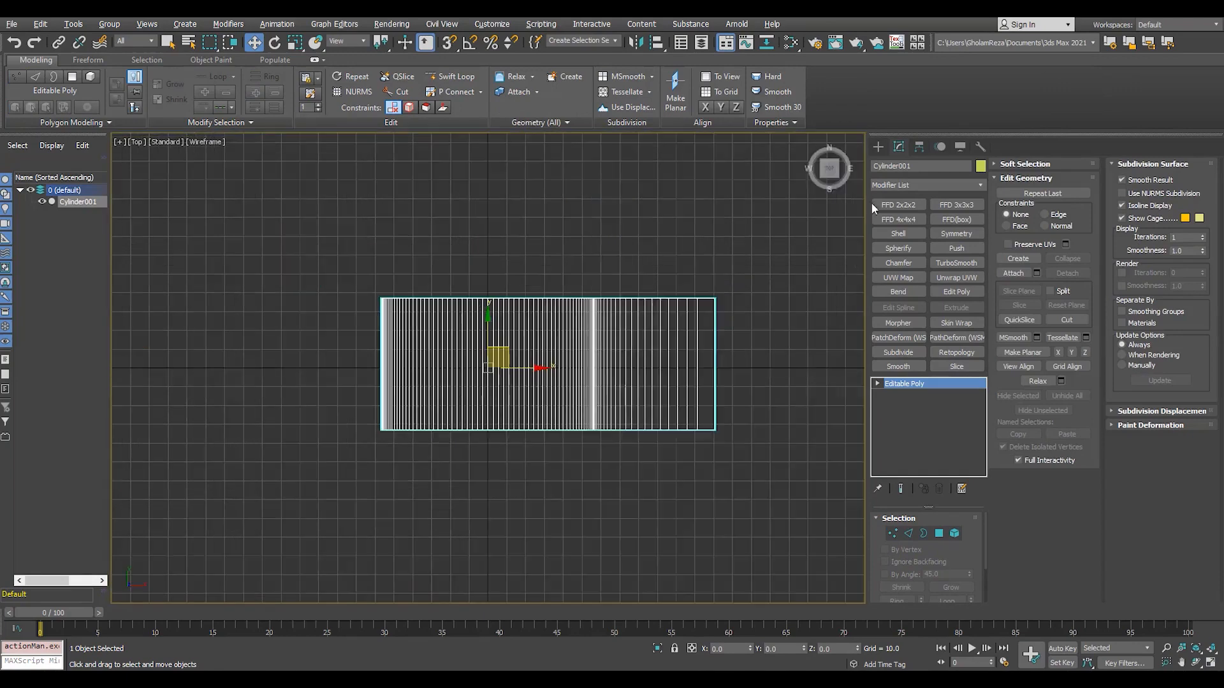
pyautogui.press('F3')
pyautogui.press('F4')
pyautogui.scroll(4, 683, 351)
pyautogui.press('g')
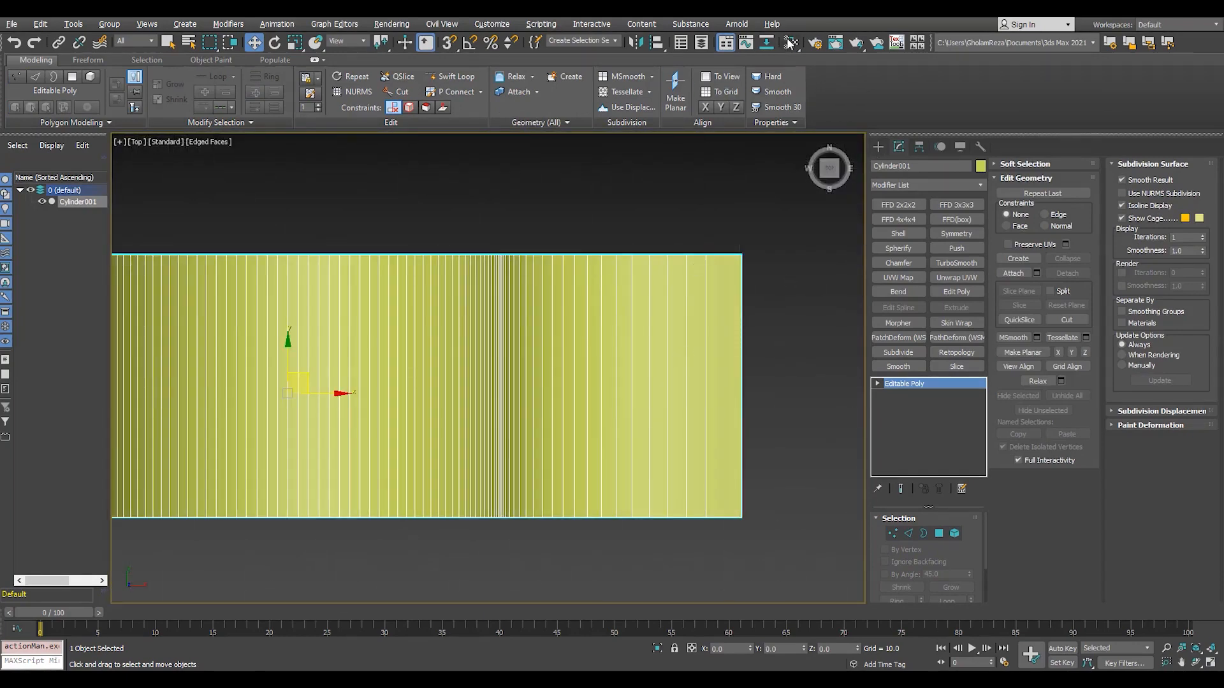
pyautogui.press('m')
pyautogui.click(110, 69)
pyautogui.write('sta')
pyautogui.doubleClick(49, 85)
pyautogui.press('a')
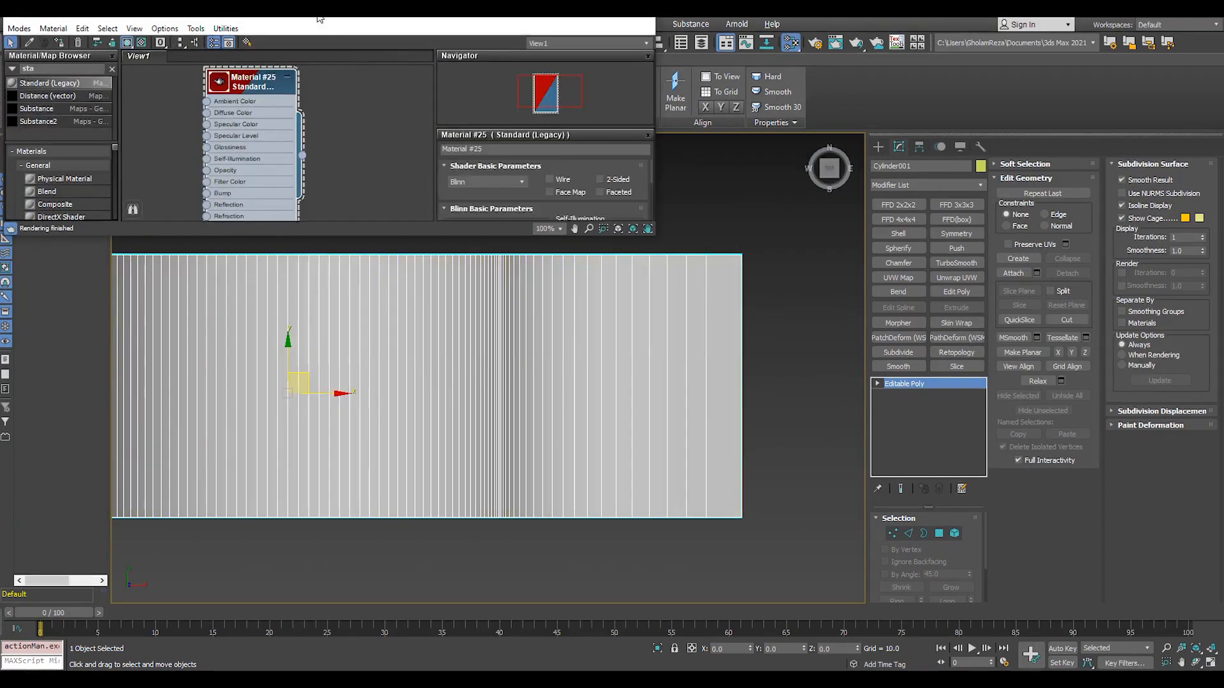
pyautogui.click(650, 25)
# - Create a cylinder over the foot's end, about 29 in radius and 44 high, and set it to 64 sides
pyautogui.click(878, 147)
pyautogui.click(900, 250)
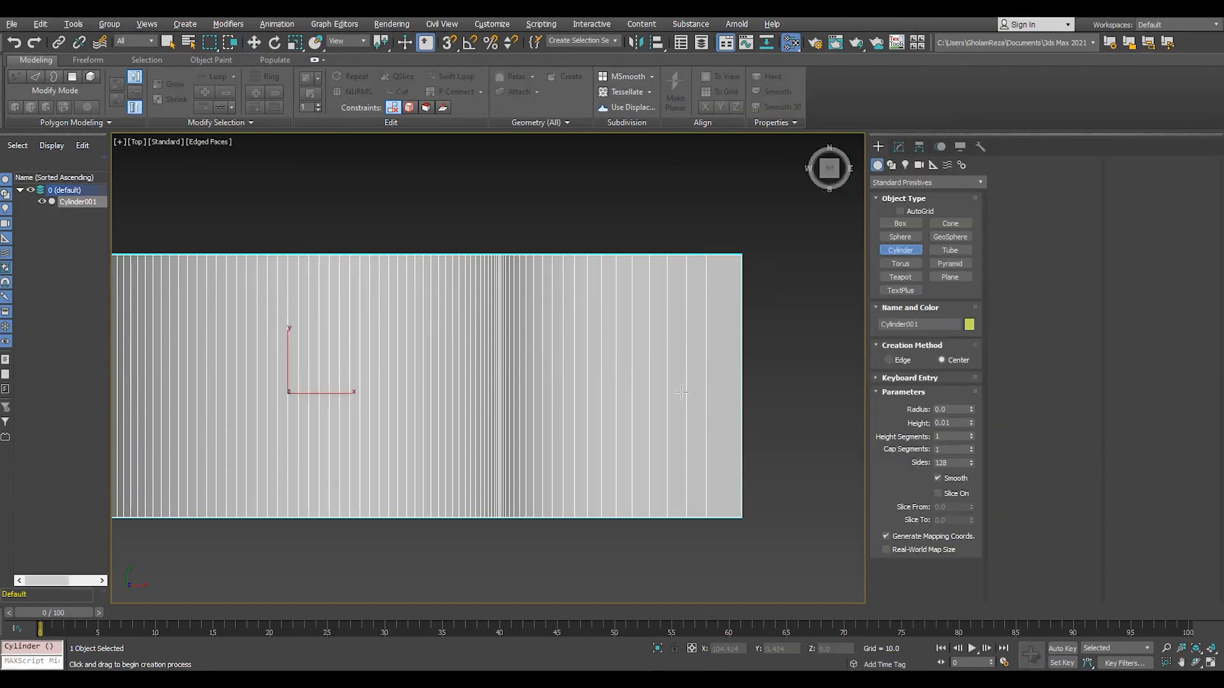
pyautogui.moveTo(680, 390); pyautogui.dragTo(748, 304)
pyautogui.click(719, 341)
pyautogui.press('w')
pyautogui.moveTo(680, 357); pyautogui.dragTo(679, 352)
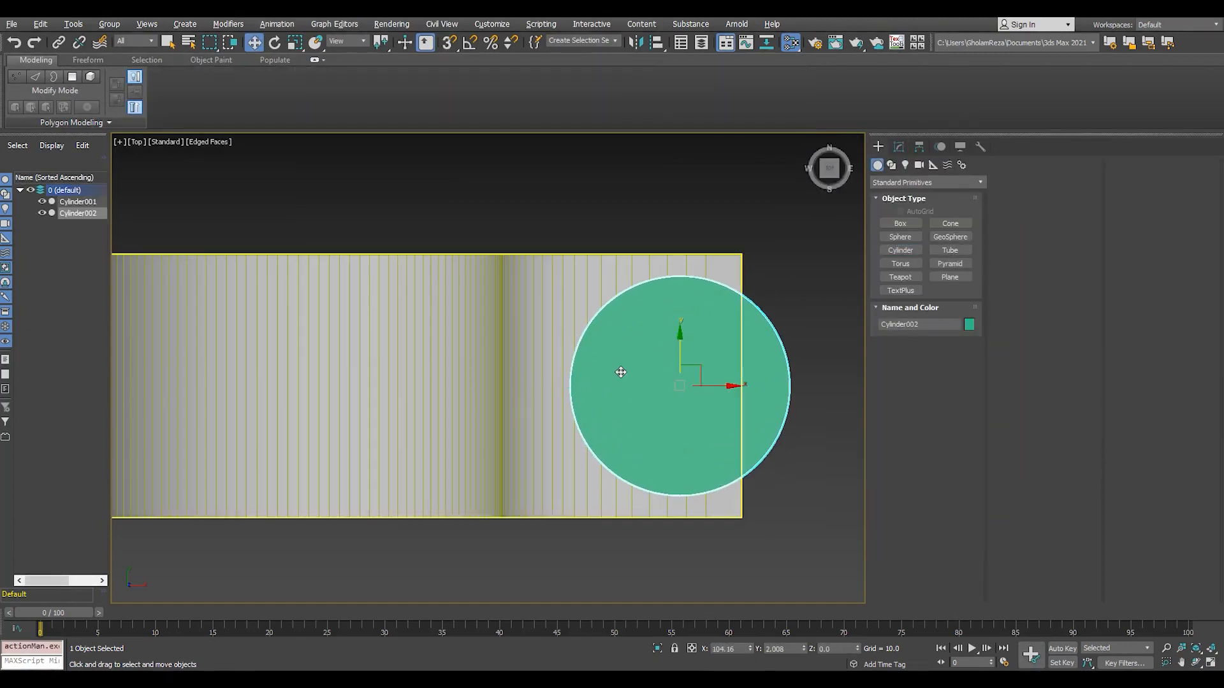
pyautogui.click(898, 147)
pyautogui.write('64')
pyautogui.press('Return')
# - Convert the new cylinder to an editable poly and connect its middle vertices to split the round caps
pyautogui.press('F3')
pyautogui.moveTo(681, 450); pyautogui.dragTo(612, 444, button='middle')
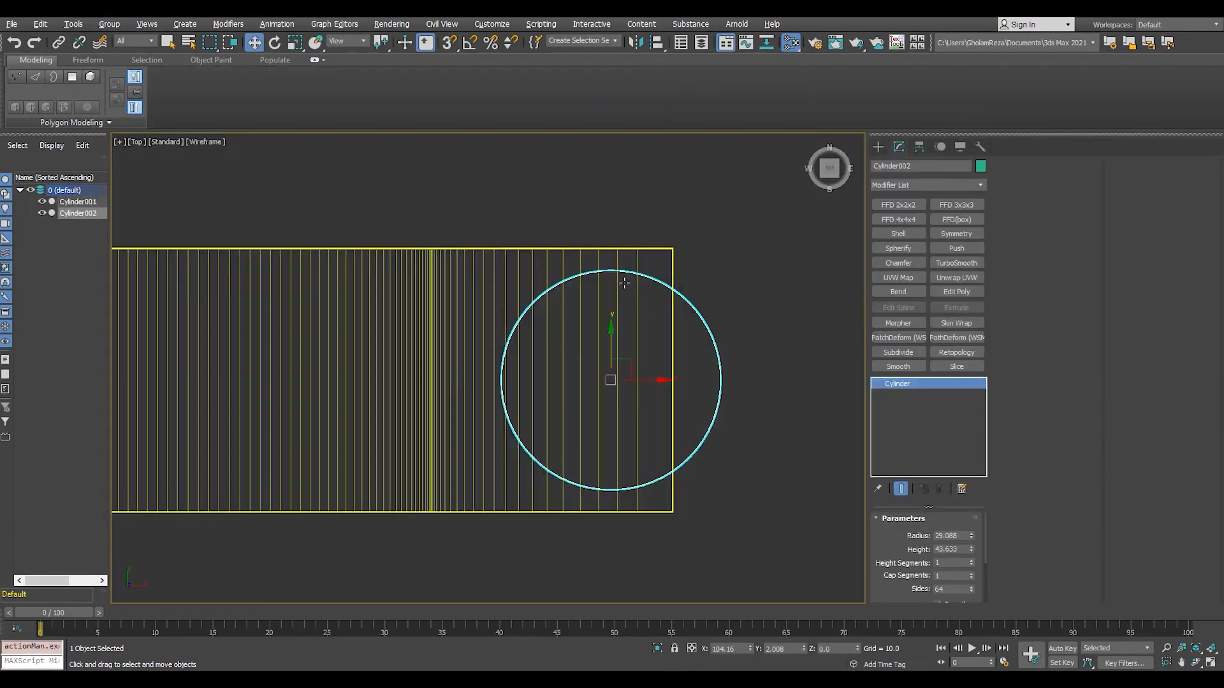
pyautogui.scroll(2, 620, 283)
pyautogui.hotkey('ctrl', 'e')
pyautogui.press('1')
pyautogui.moveTo(599, 240); pyautogui.dragTo(618, 586)
# - Select the cylinder half facing the body and move it along X toward the body to form a slot shape
pyautogui.press('4')
pyautogui.moveTo(333, 203)
pyautogui.mouseDown()
pyautogui.moveTo(577, 630)
pyautogui.moveTo(603, 624)
pyautogui.mouseUp()
pyautogui.hotkey('ctrl', 'shift', 'b')
pyautogui.press('p')
pyautogui.press('F3')
pyautogui.scroll(4, 329, 381)
pyautogui.moveTo(331, 381)
pyautogui.keyDown('alt'); pyautogui.mouseDown(button='middle')
pyautogui.moveTo(468, 373)
pyautogui.moveTo(481, 460)
pyautogui.mouseUp(button='middle'); pyautogui.keyUp('alt')
pyautogui.hotkey('alt', 'w')
pyautogui.middleClick(265, 322)
pyautogui.hotkey('alt', 'w')
pyautogui.scroll(-2, 500, 336)
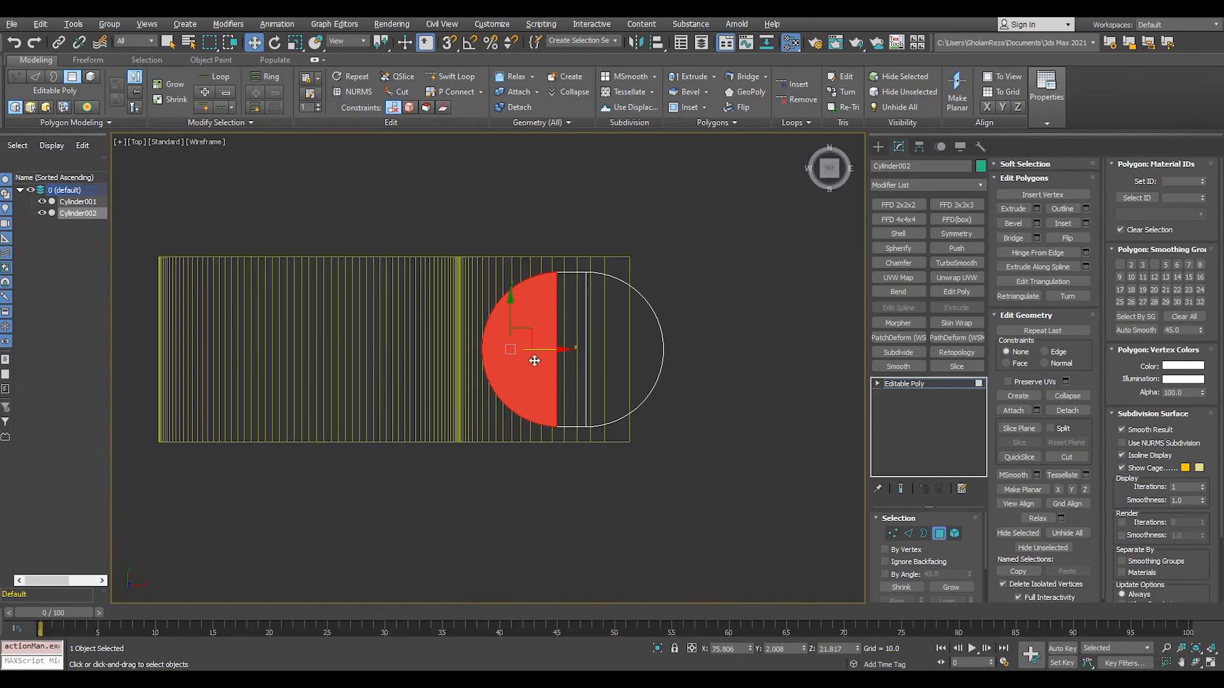
pyautogui.moveTo(552, 348); pyautogui.dragTo(407, 349)
# - Leave polygon editing and scale the slot-shaped solid down
pyautogui.hotkey('alt', 'w')
pyautogui.middleClick(572, 439)
pyautogui.hotkey('alt', 'w')
pyautogui.keyDown('alt'); pyautogui.moveTo(572, 438); pyautogui.dragTo(451, 436, button='middle'); pyautogui.keyUp('alt')
pyautogui.press('4')
pyautogui.scroll(-3, 424, 434)
pyautogui.press('r')
pyautogui.moveTo(474, 339); pyautogui.dragTo(484, 352)
# - Lower the slot-shaped solid to the top of the foot in the front view, using snapping for the final placement
pyautogui.keyDown('alt'); pyautogui.moveTo(486, 355); pyautogui.dragTo(554, 290, button='middle'); pyautogui.keyUp('alt')
pyautogui.hotkey('alt', 'w')
pyautogui.middleClick(586, 287)
pyautogui.hotkey('alt', 'w')
pyautogui.press('w')
pyautogui.moveTo(579, 313); pyautogui.dragTo(560, 418)
pyautogui.scroll(8, 623, 464)
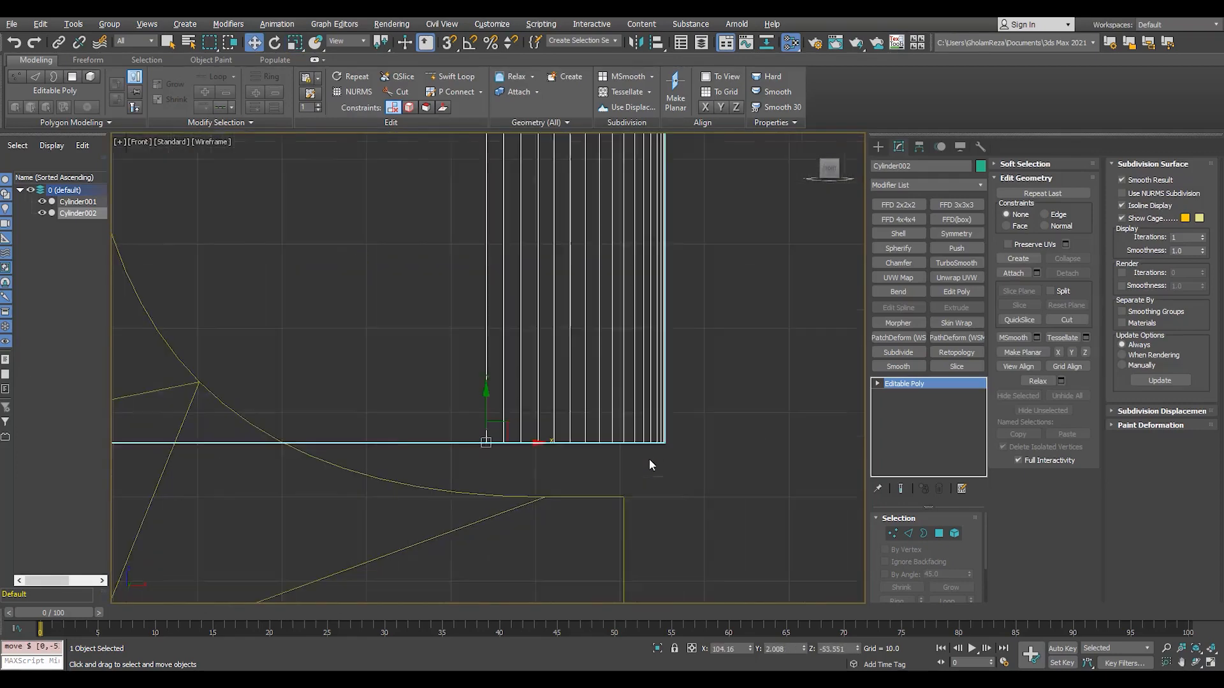
pyautogui.press('s')
pyautogui.moveTo(657, 444); pyautogui.dragTo(598, 519)
pyautogui.press('s')
# - Nudge the slot-shaped solid along the length of the foot
pyautogui.scroll(-5, 590, 476)
pyautogui.moveTo(504, 459)
pyautogui.mouseDown()
pyautogui.moveTo(511, 467)
pyautogui.moveTo(508, 445)
pyautogui.moveTo(509, 458)
pyautogui.mouseUp()
pyautogui.hotkey('ctrl', 'z')
pyautogui.hotkey('alt', 'w')
pyautogui.middleClick(667, 507)
pyautogui.hotkey('alt', 'w')
pyautogui.scroll(6, 487, 495)
pyautogui.moveTo(668, 508)
pyautogui.keyDown('alt'); pyautogui.mouseDown(button='middle')
pyautogui.moveTo(487, 494)
pyautogui.moveTo(569, 466)
pyautogui.mouseUp(button='middle'); pyautogui.keyUp('alt')
pyautogui.scroll(-5, 506, 503)
pyautogui.moveTo(562, 435); pyautogui.dragTo(577, 436)
pyautogui.scroll(-4, 625, 408)
# - Select the bottom vertices of the slot-shaped solid and move them down so that it passes through the foot
pyautogui.press('1')
pyautogui.moveTo(675, 292); pyautogui.dragTo(552, 525)
pyautogui.keyDown('alt'); pyautogui.moveTo(552, 525); pyautogui.dragTo(561, 478, button='middle'); pyautogui.keyUp('alt')
pyautogui.press('F3')
pyautogui.moveTo(689, 421); pyautogui.dragTo(285, 553)
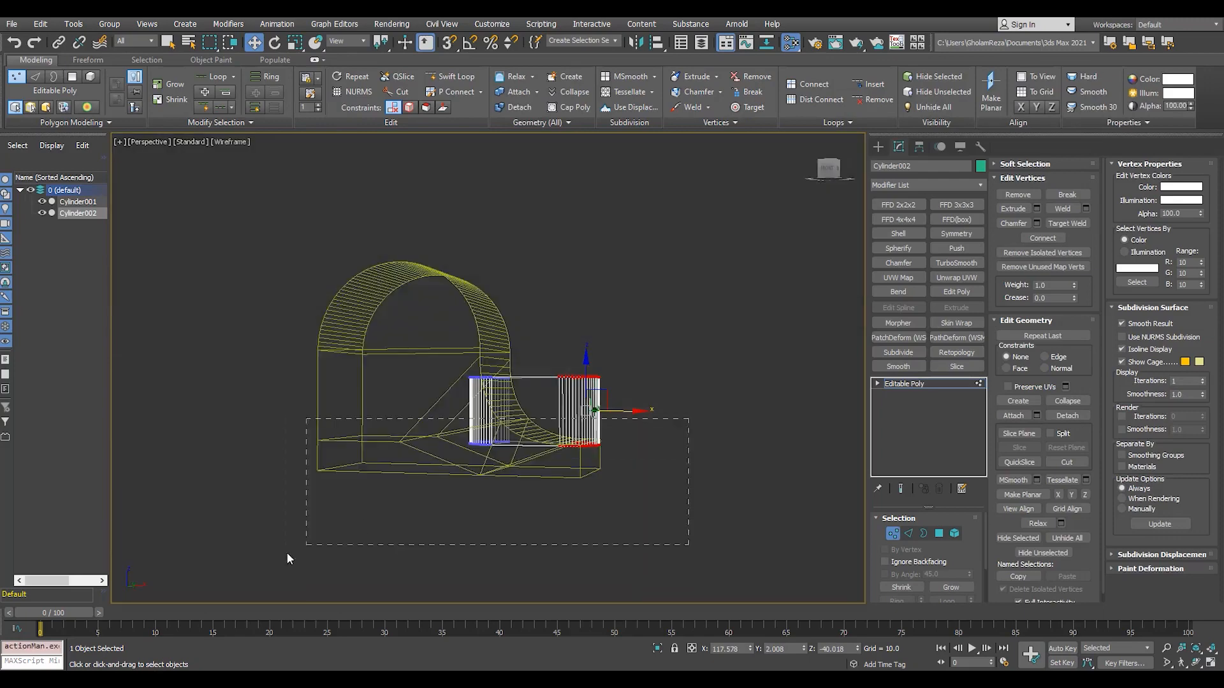
pyautogui.press('F3')
pyautogui.scroll(5, 516, 451)
pyautogui.moveTo(562, 421); pyautogui.dragTo(569, 483)
pyautogui.keyDown('alt'); pyautogui.moveTo(569, 483); pyautogui.dragTo(644, 510, button='middle'); pyautogui.keyUp('alt')
pyautogui.click(891, 385)
# - Leave vertex editing and make one copy of the slot-shaped solid, offset from the foot toward the arched body in the top view
pyautogui.press('F4')
pyautogui.scroll(-5, 510, 462)
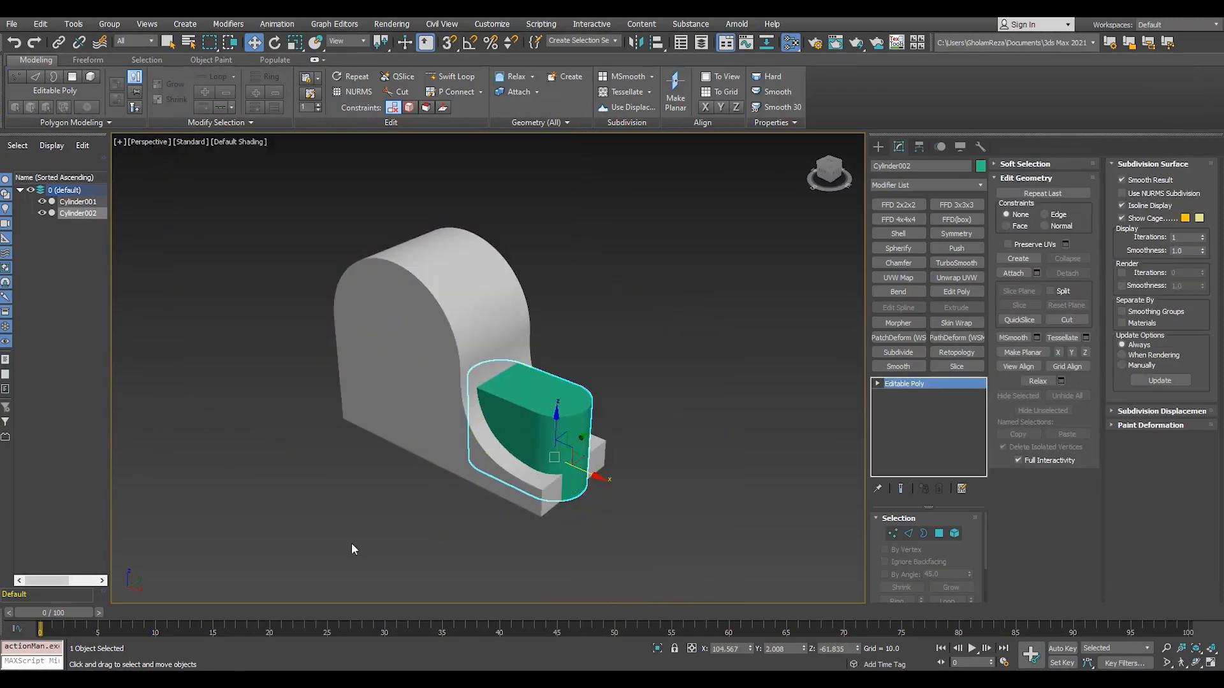
pyautogui.click(351, 543)
pyautogui.keyDown('alt'); pyautogui.moveTo(503, 449); pyautogui.dragTo(532, 436, button='middle'); pyautogui.keyUp('alt')
pyautogui.click(611, 418)
pyautogui.hotkey('alt', 'w')
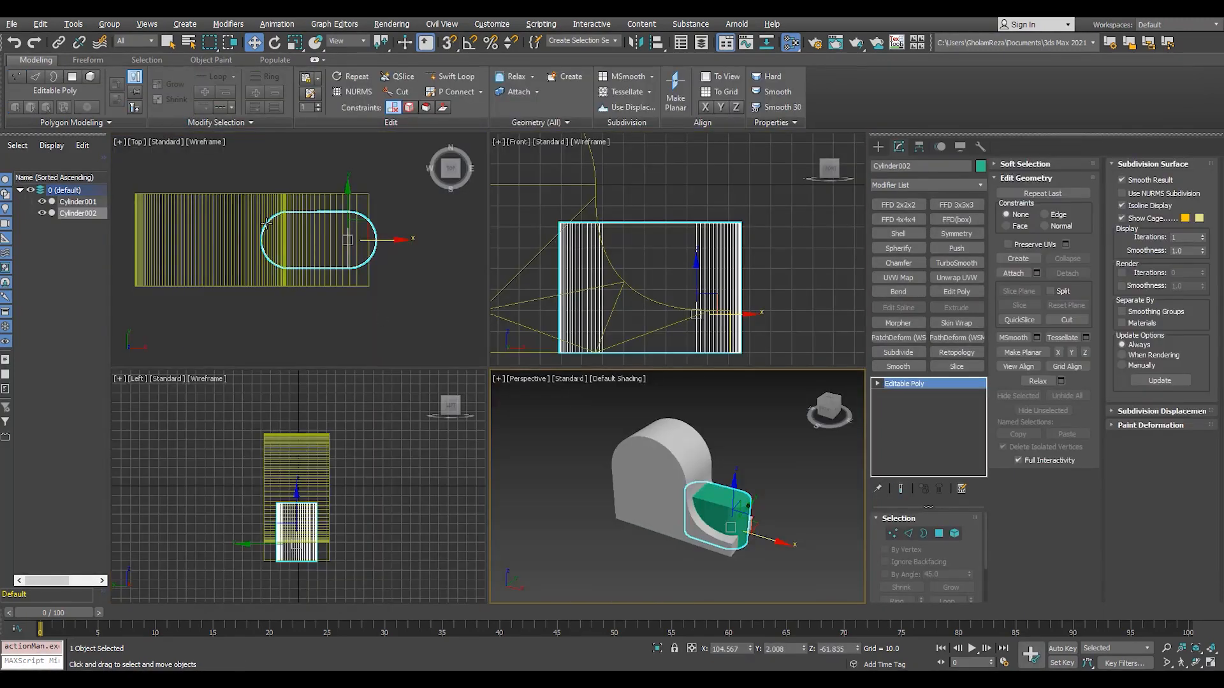
pyautogui.middleClick(446, 312)
pyautogui.hotkey('alt', 'w')
pyautogui.keyDown('shift'); pyautogui.moveTo(493, 338); pyautogui.dragTo(358, 338); pyautogui.keyUp('shift')
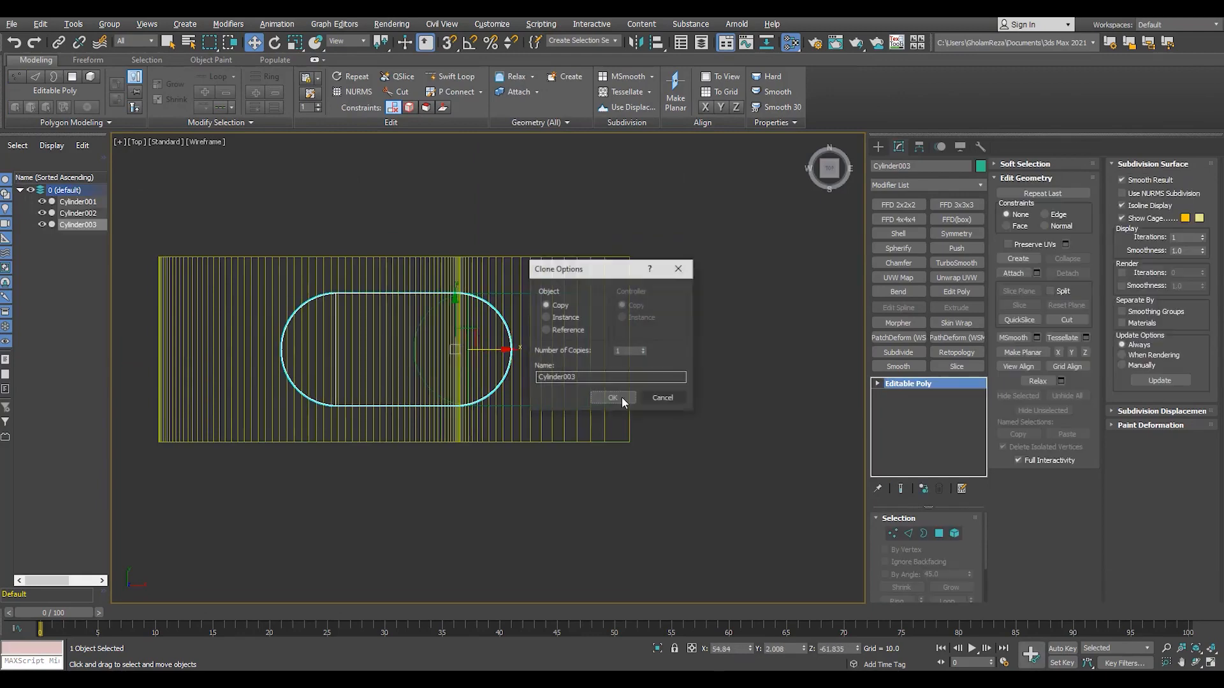
pyautogui.click(623, 399)
# - Raise the copied slot-shaped solid into the arch in the front view and shorten it by moving its outer-end vertices to the body's edge
pyautogui.press('f')
pyautogui.scroll(-3, 558, 312)
pyautogui.moveTo(469, 330); pyautogui.dragTo(462, 260)
pyautogui.press('1')
pyautogui.scroll(2, 474, 241)
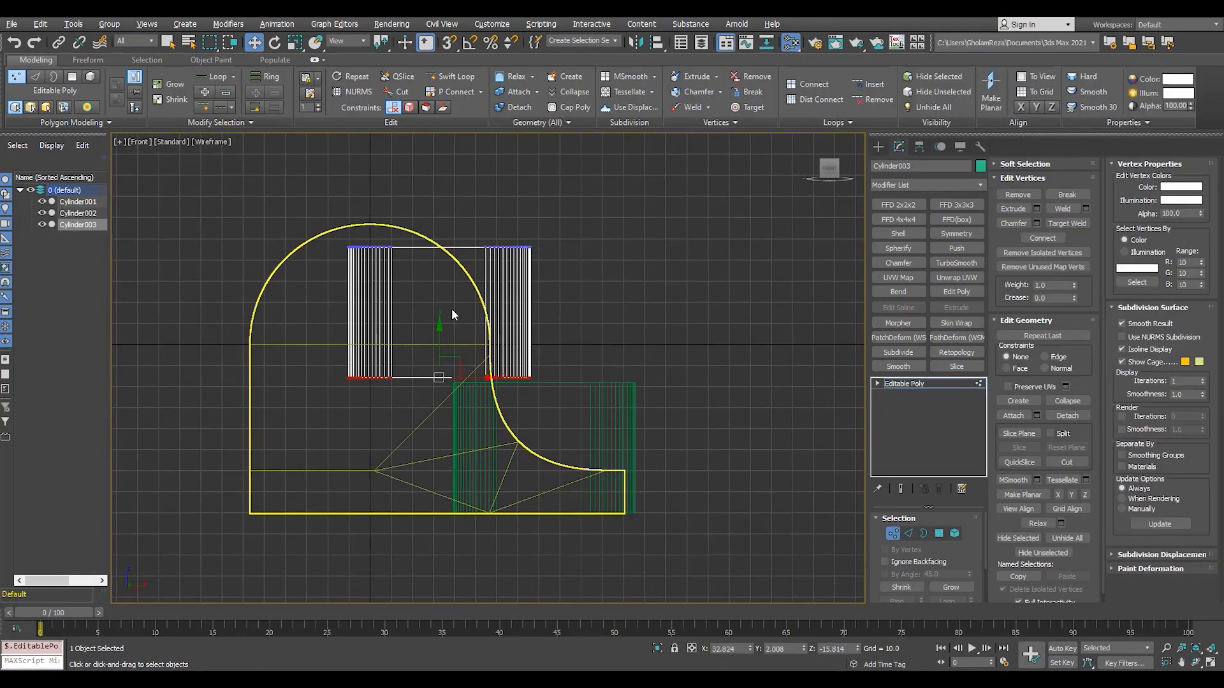
pyautogui.scroll(3, 488, 279)
pyautogui.moveTo(567, 303)
pyautogui.mouseDown()
pyautogui.moveTo(475, 309)
pyautogui.moveTo(525, 324)
pyautogui.mouseUp()
# - Select the top vertices of the upper slot-shaped solid and raise them to near the crown of the arch
pyautogui.press('p')
pyautogui.scroll(4, 520, 312)
pyautogui.press('F4')
pyautogui.scroll(3, 503, 300)
pyautogui.scroll(-4, 525, 325)
pyautogui.keyDown('alt'); pyautogui.moveTo(525, 324); pyautogui.dragTo(486, 270, button='middle'); pyautogui.keyUp('alt')
pyautogui.press('F3')
pyautogui.moveTo(646, 204); pyautogui.dragTo(315, 309)
pyautogui.press('F3')
pyautogui.scroll(3, 475, 258)
pyautogui.keyDown('alt'); pyautogui.moveTo(474, 258); pyautogui.dragTo(413, 284, button='middle'); pyautogui.keyUp('alt')
pyautogui.moveTo(409, 233); pyautogui.dragTo(407, 186)
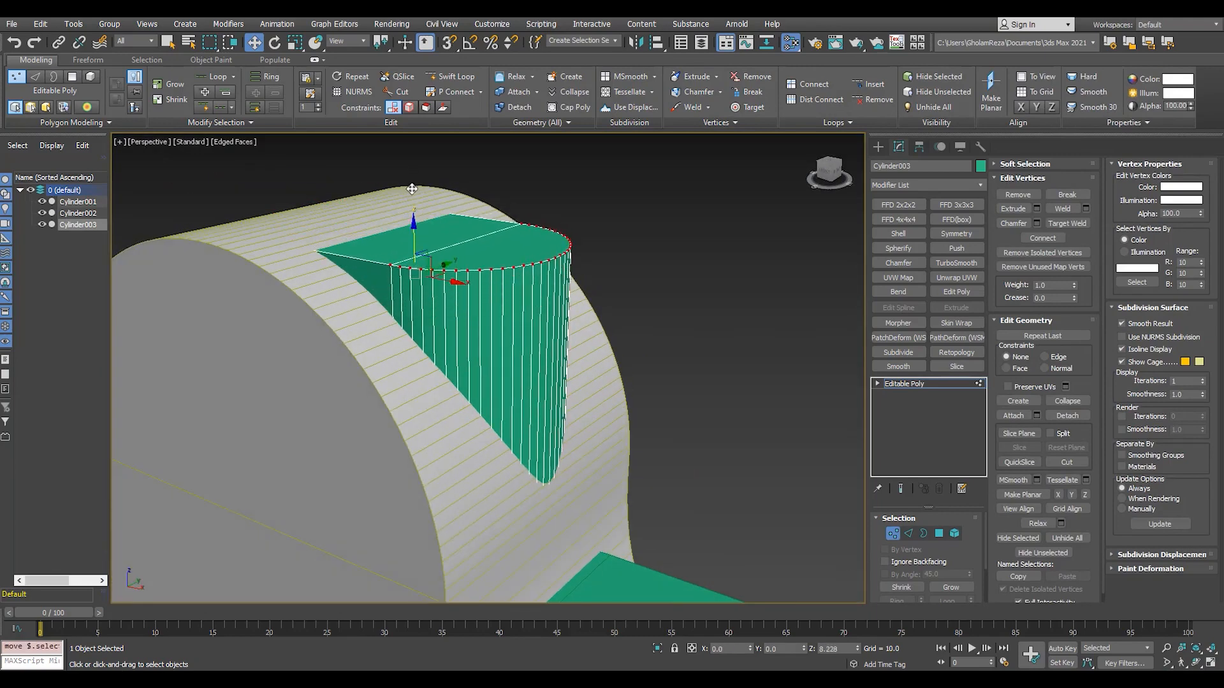
# - Fine-tune the height of the upper slot's top vertices and finish vertex editing
pyautogui.scroll(6, 413, 190)
pyautogui.moveTo(508, 194); pyautogui.dragTo(506, 202)
pyautogui.scroll(-6, 507, 201)
pyautogui.keyDown('alt'); pyautogui.moveTo(506, 201); pyautogui.dragTo(446, 255, button='middle'); pyautogui.keyUp('alt')
pyautogui.scroll(4, 426, 363)
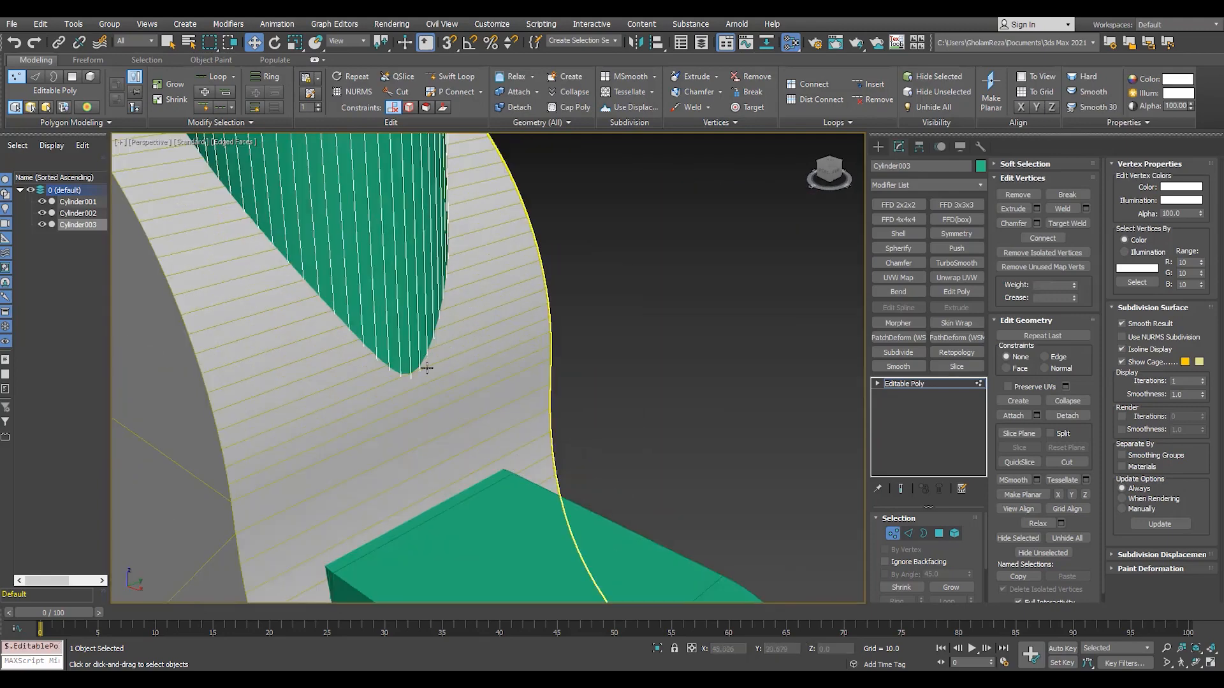
pyautogui.press('F4')
pyautogui.click(896, 384)
# - Create an upright cylinder of about 12 radius and 26 height inside the upper slot outline in the top view
pyautogui.scroll(-4, 446, 357)
pyautogui.keyDown('alt'); pyautogui.moveTo(446, 357); pyautogui.dragTo(385, 350, button='middle'); pyautogui.keyUp('alt')
pyautogui.hotkey('alt', 'w')
pyautogui.middleClick(385, 349)
pyautogui.hotkey('alt', 'w')
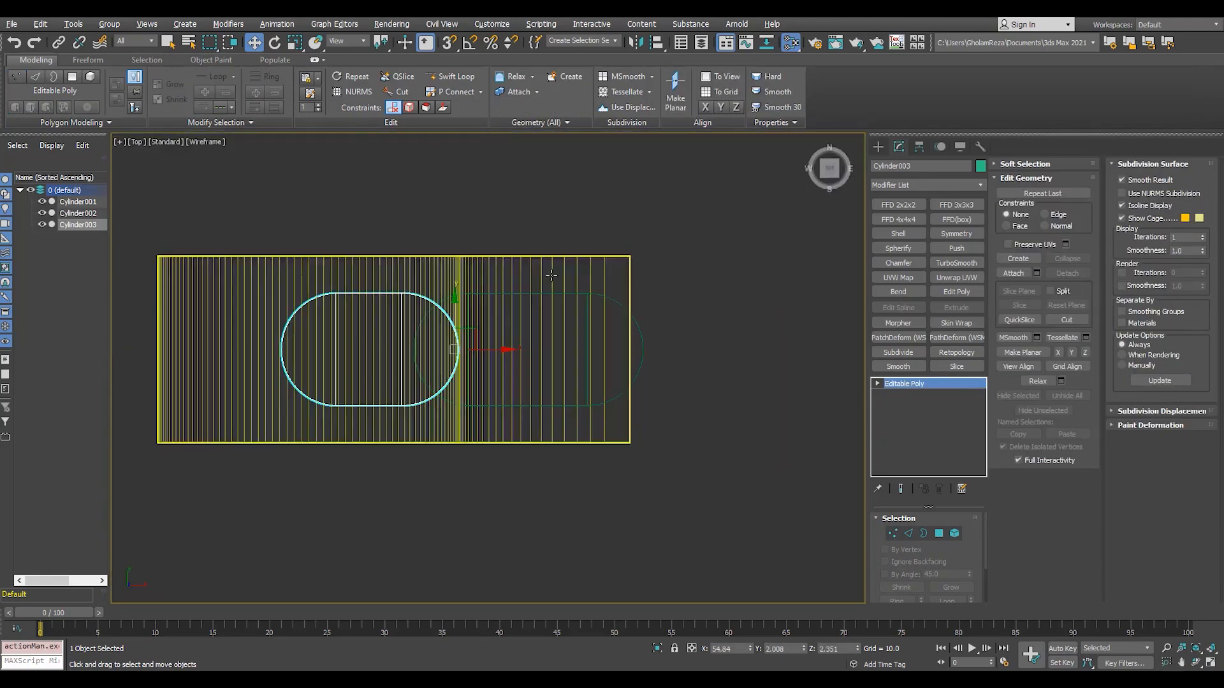
pyautogui.click(878, 146)
pyautogui.click(905, 250)
pyautogui.scroll(2, 379, 345)
pyautogui.moveTo(380, 345); pyautogui.dragTo(416, 317)
pyautogui.click(418, 292)
# - Align the new cylinder with the centreline across the body's width in the top view, using snapping
pyautogui.press('w')
pyautogui.moveTo(396, 332); pyautogui.dragTo(479, 352, button='middle')
pyautogui.press('s')
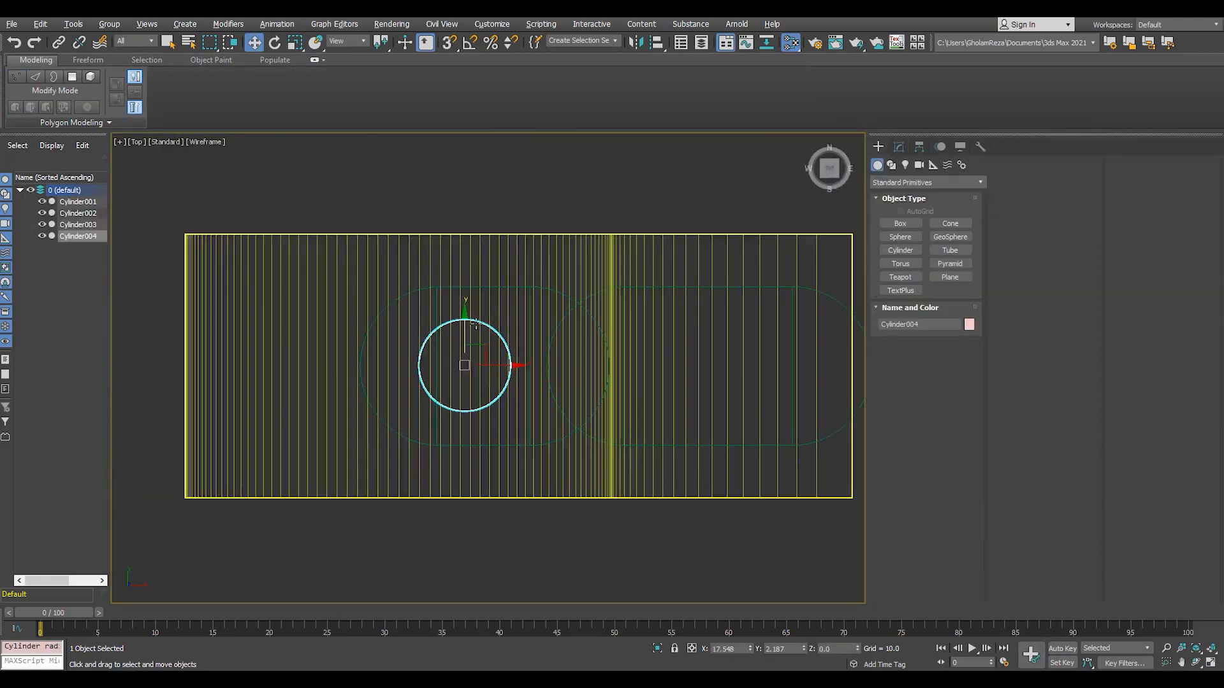
pyautogui.moveTo(464, 366); pyautogui.dragTo(283, 362)
pyautogui.rightClick(449, 45)
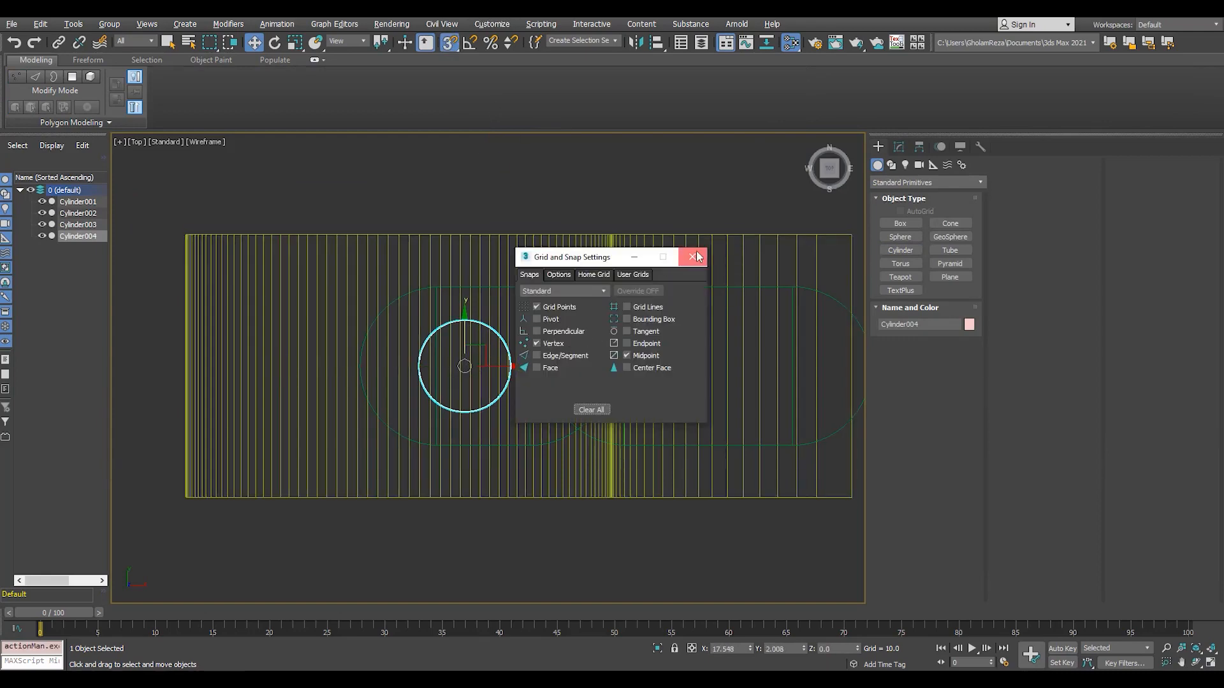
pyautogui.click(696, 257)
pyautogui.moveTo(313, 351); pyautogui.dragTo(314, 366)
# - Move the upright cylinder in the front view so that it is centred on the arch and protrudes from its crown
pyautogui.hotkey('alt', 'w')
pyautogui.middleClick(699, 257)
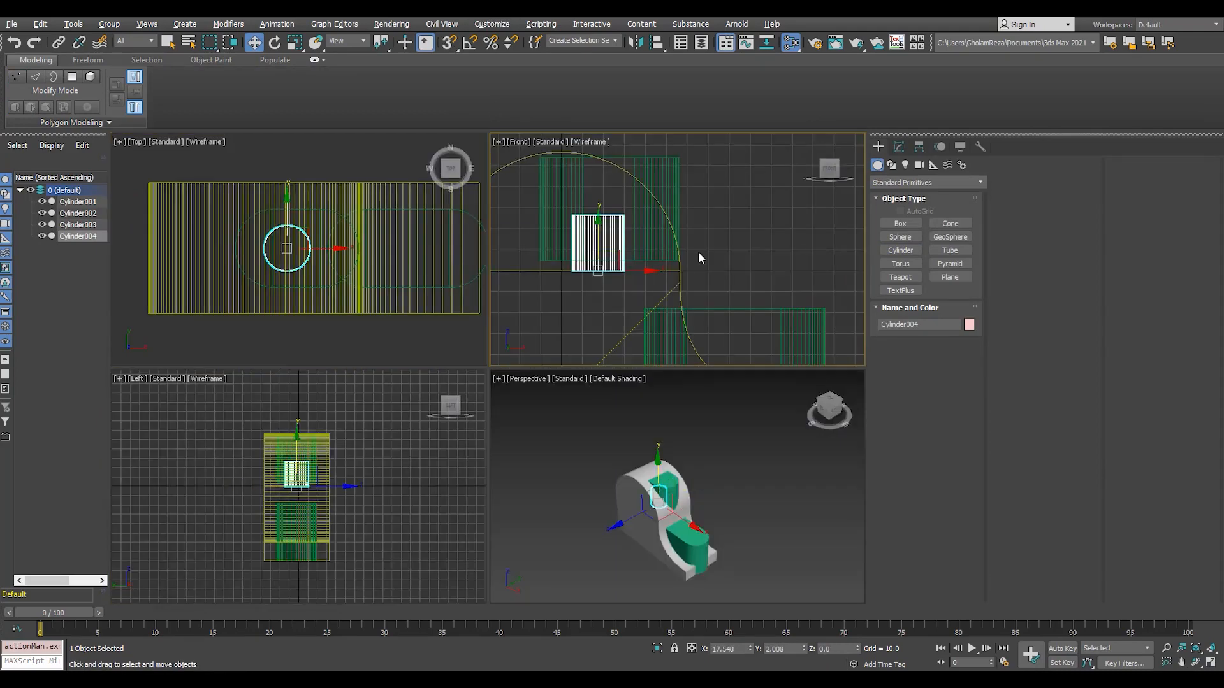
pyautogui.hotkey('alt', 'w')
pyautogui.scroll(-4, 699, 268)
pyautogui.moveTo(519, 360); pyautogui.dragTo(541, 362, button='middle')
pyautogui.moveTo(539, 362); pyautogui.dragTo(482, 426)
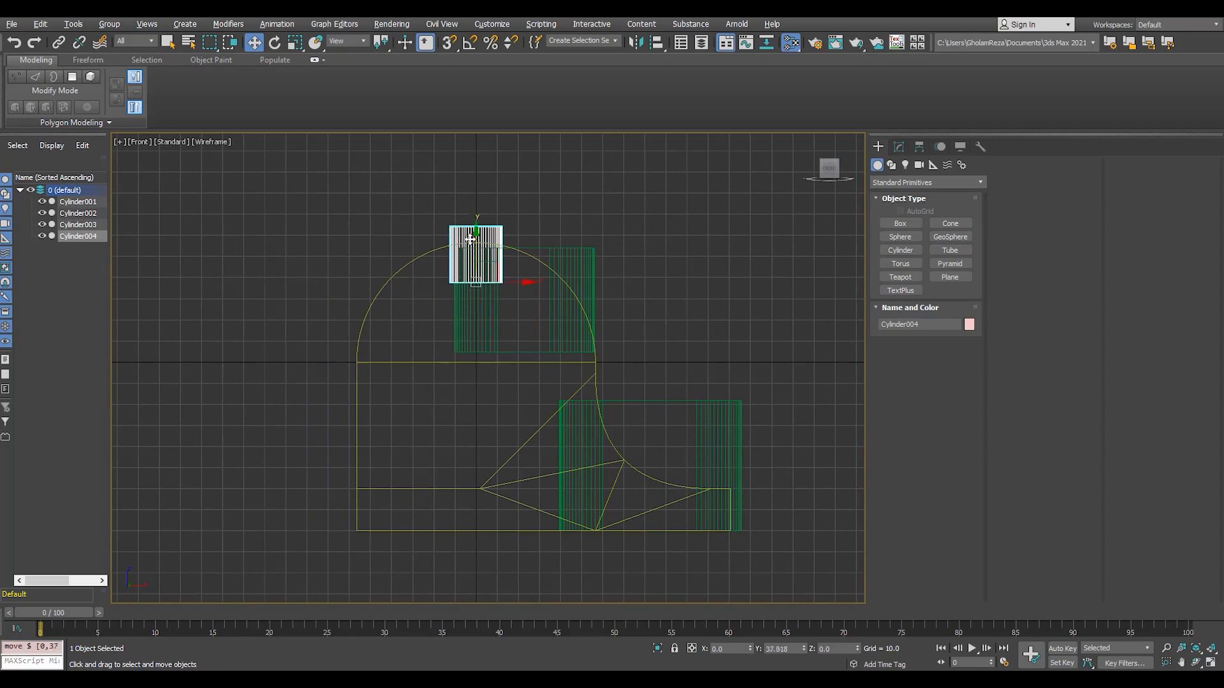
# - Increase the upright cylinder's radius to about 13.4
pyautogui.hotkey('alt', 'w')
pyautogui.middleClick(504, 398)
pyautogui.hotkey('alt', 'w')
pyautogui.scroll(5, 471, 382)
pyautogui.click(898, 147)
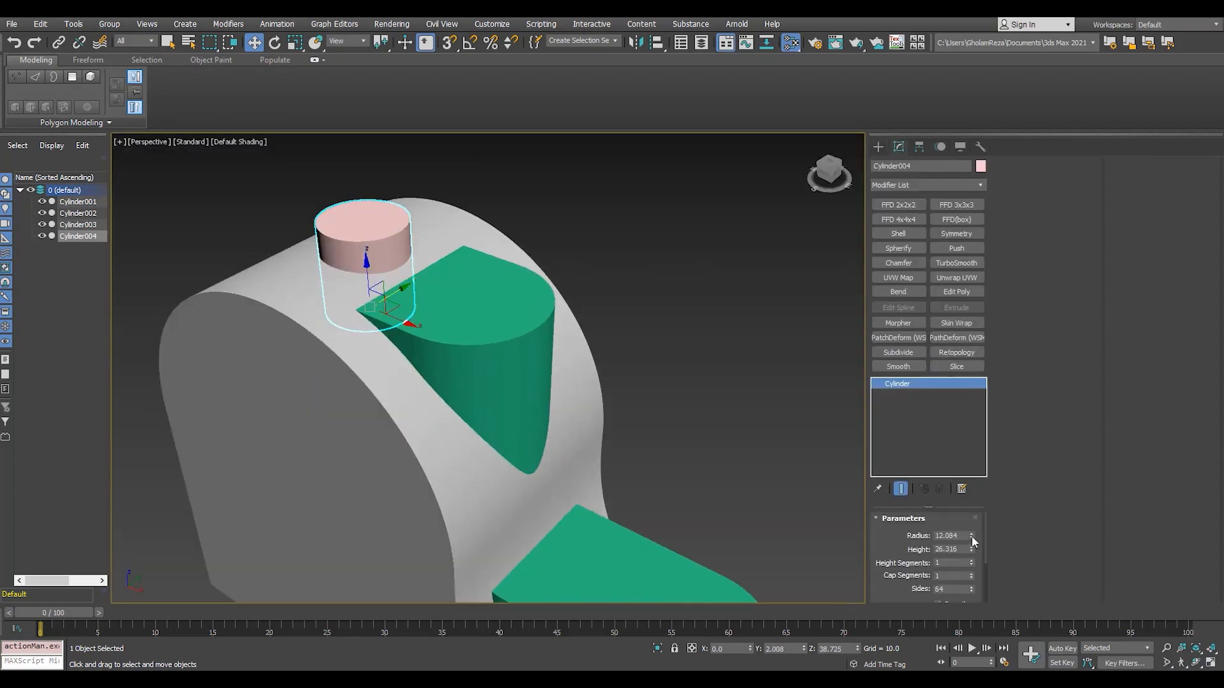
pyautogui.moveTo(971, 536)
pyautogui.mouseDown()
pyautogui.moveTo(971, 496)
pyautogui.moveTo(969, 529)
pyautogui.mouseUp()
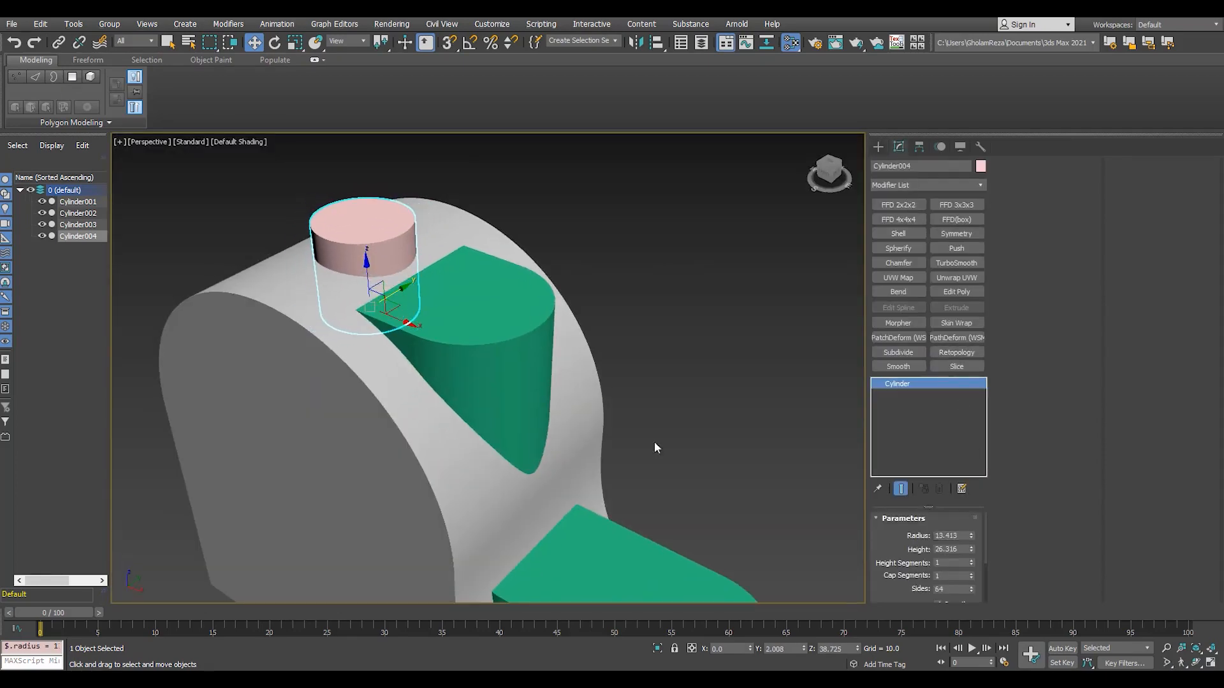
# - Lower the upper slot-shaped solid slightly and enlarge the upright cylinder's radius to about 16.1
pyautogui.moveTo(430, 390)
pyautogui.keyDown('alt'); pyautogui.mouseDown(button='middle')
pyautogui.moveTo(486, 399)
pyautogui.moveTo(376, 383)
pyautogui.moveTo(430, 382)
pyautogui.mouseUp(button='middle'); pyautogui.keyUp('alt')
pyautogui.click(514, 362)
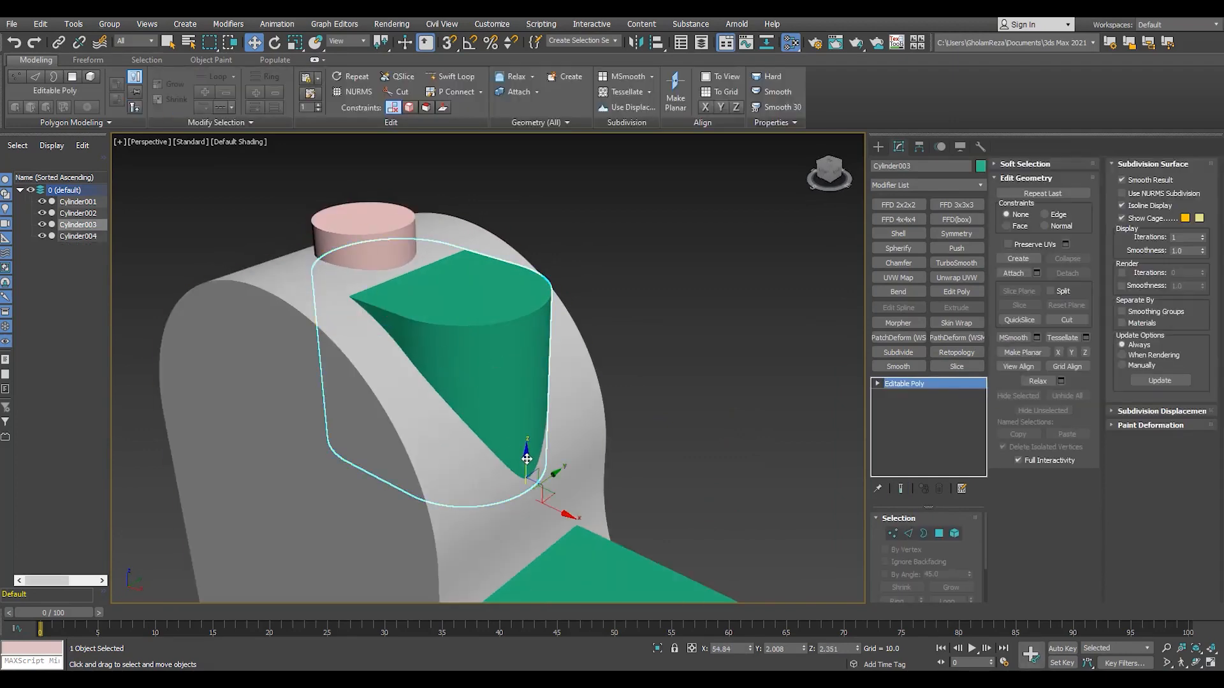
pyautogui.press('F4')
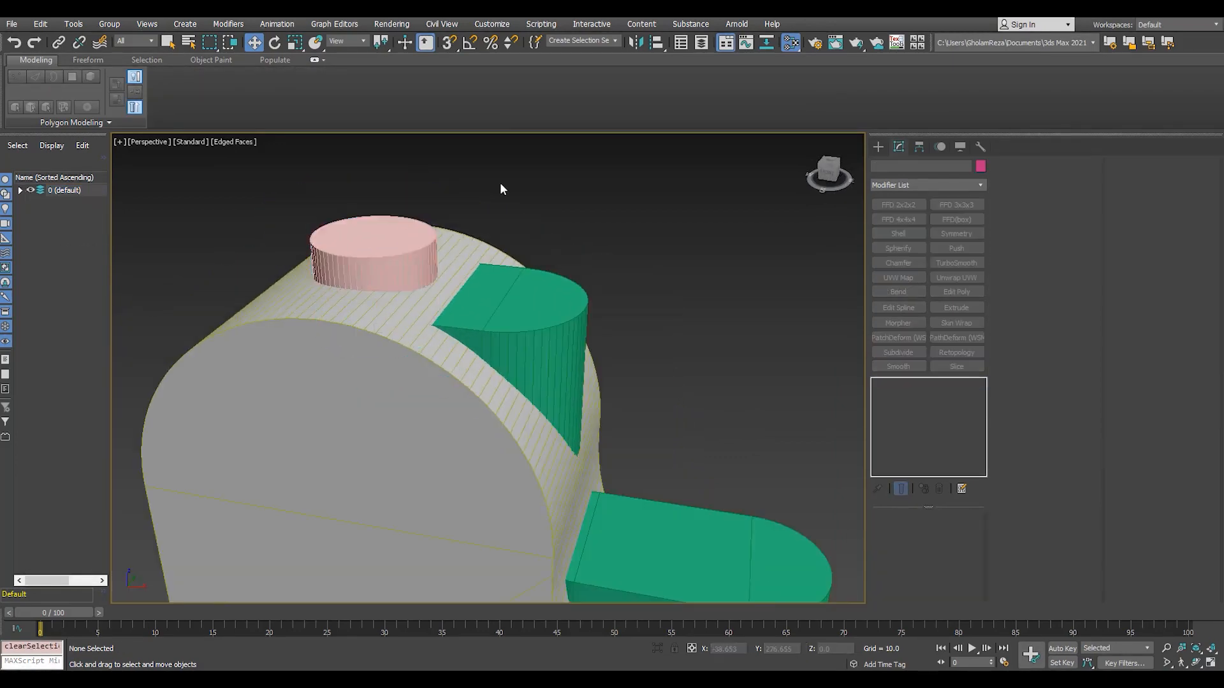
pyautogui.scroll(-4, 470, 309)
pyautogui.keyDown('alt'); pyautogui.moveTo(471, 308); pyautogui.dragTo(497, 328, button='middle'); pyautogui.keyUp('alt')
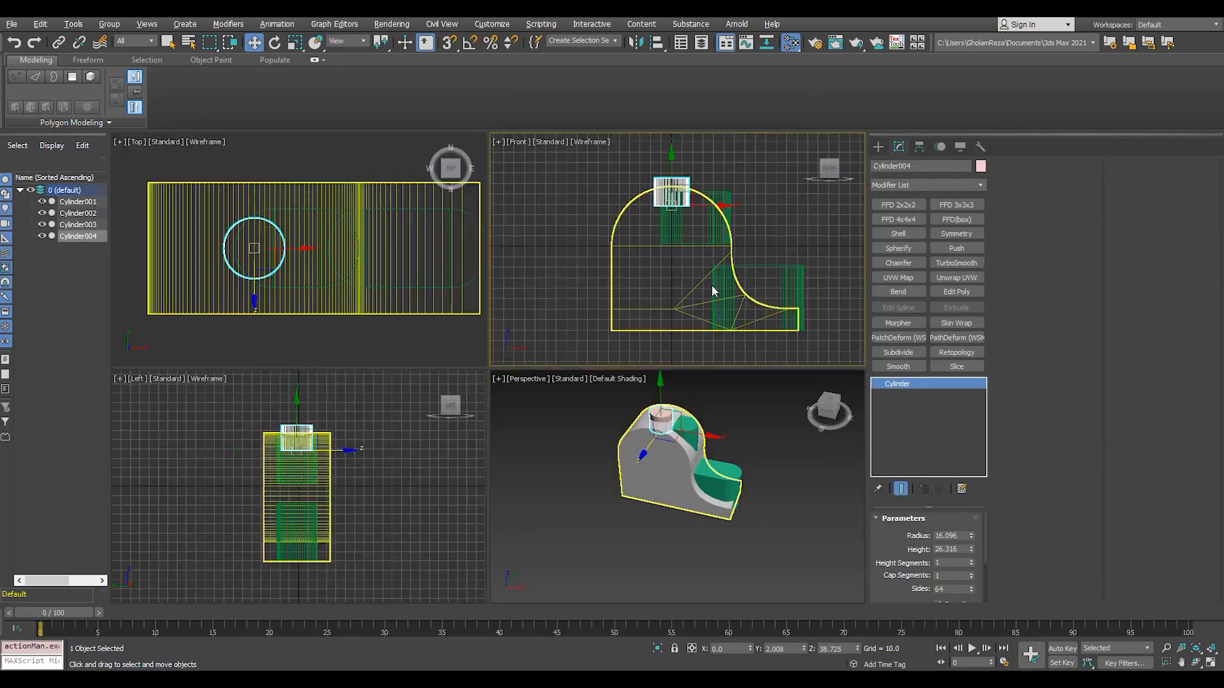
# - Make a copy of the upright cylinder rotated 90° in the front view with angle snap so that it faces the front
pyautogui.hotkey('alt', 'w')
pyautogui.press('e')
pyautogui.keyDown('shift'); pyautogui.moveTo(486, 350); pyautogui.dragTo(661, 400); pyautogui.keyUp('shift')
pyautogui.click(661, 400)
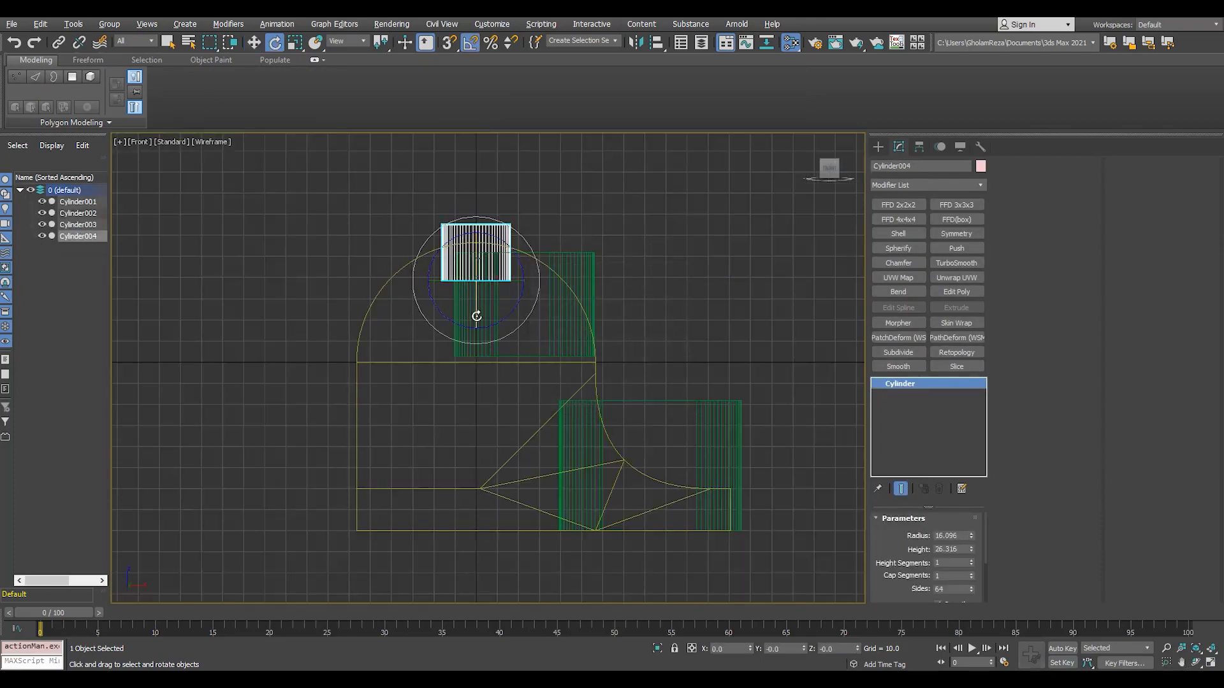
pyautogui.press('a')
pyautogui.moveTo(478, 315); pyautogui.dragTo(487, 364)
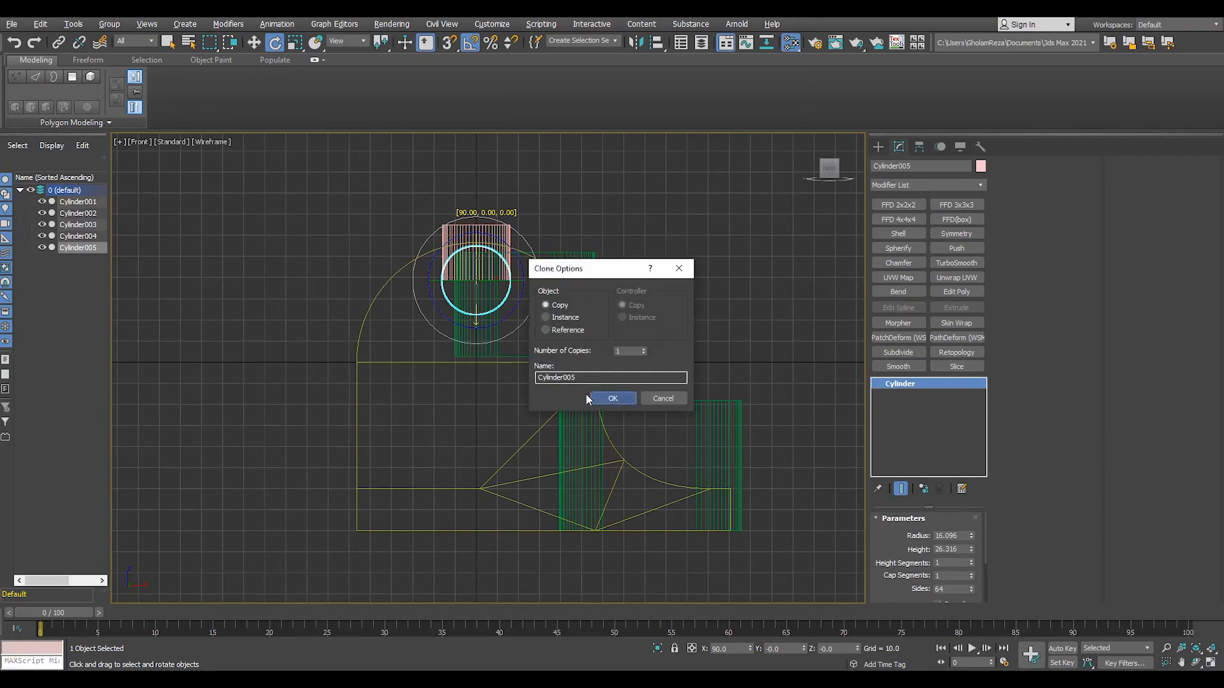
pyautogui.click(587, 398)
# - Move the rotated cylinder down to the centre of the arch in the front view
pyautogui.scroll(2, 465, 313)
pyautogui.press('w')
pyautogui.moveTo(486, 206); pyautogui.dragTo(484, 371)
pyautogui.scroll(-3, 442, 431)
pyautogui.scroll(2, 374, 478)
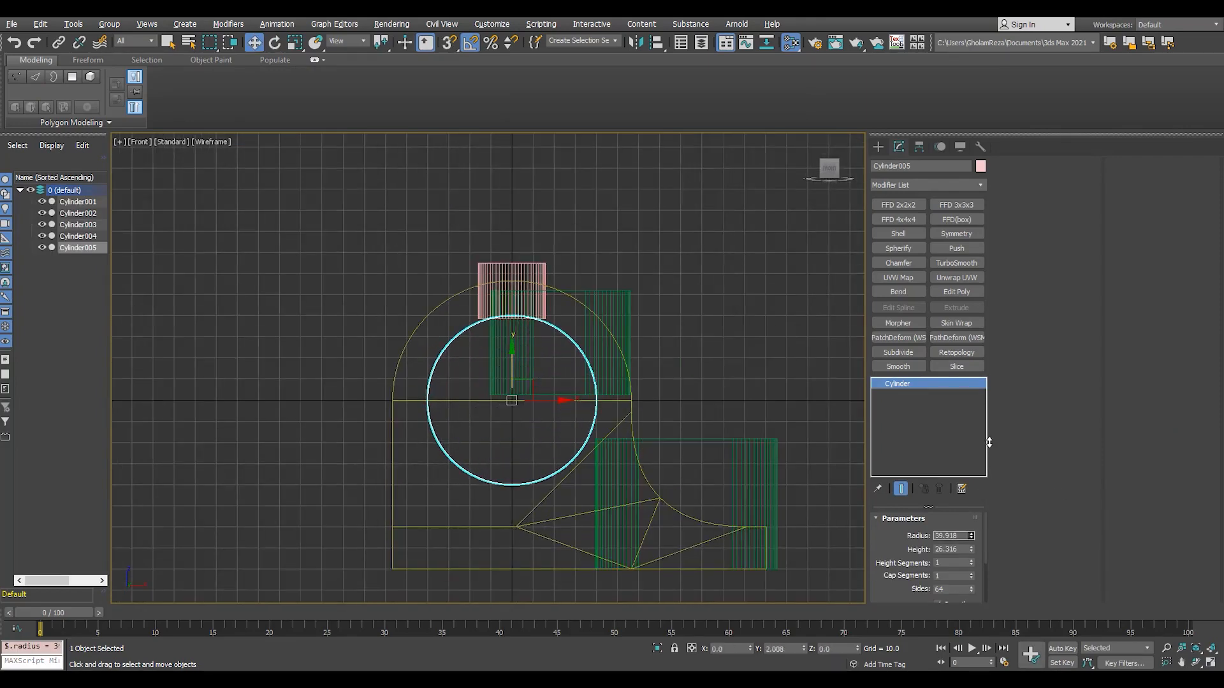
# - Set the rotated cylinder's radius to 40
pyautogui.scroll(2, 445, 372)
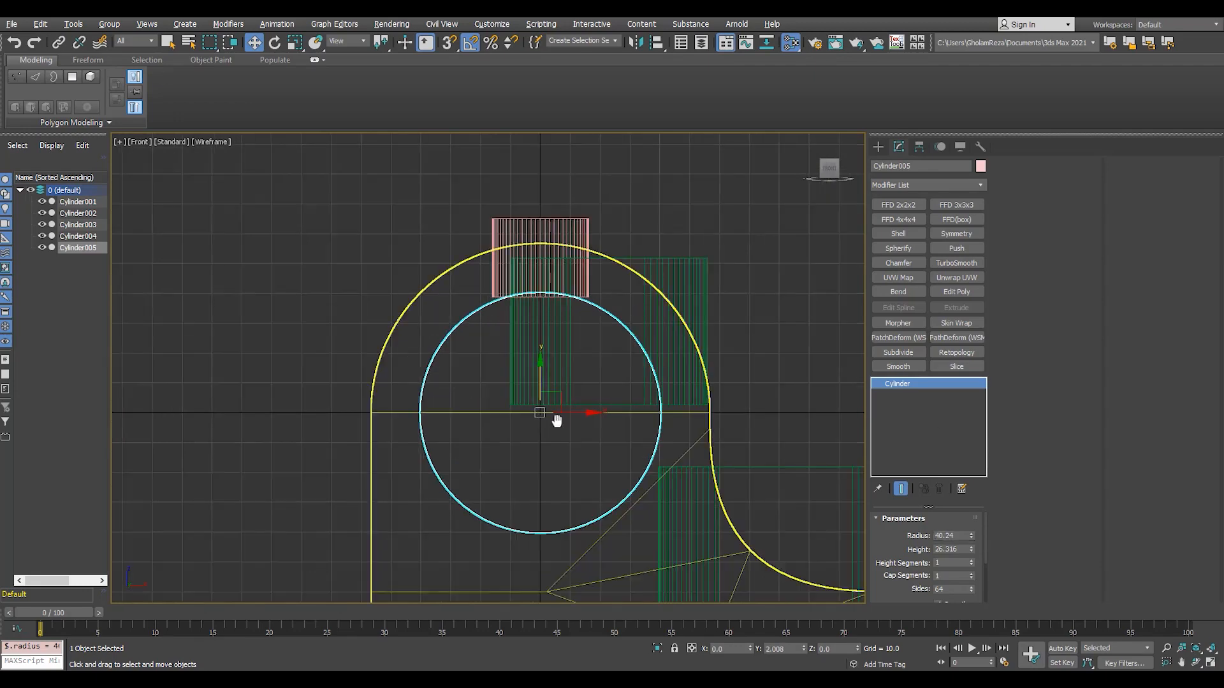
pyautogui.scroll(2, 611, 448)
pyautogui.moveTo(957, 536); pyautogui.dragTo(848, 528)
pyautogui.write('40')
pyautogui.press('Return')
# - Copy the large cylinder in place and set the copy's radius to 39
pyautogui.moveTo(720, 408); pyautogui.dragTo(686, 413, button='middle')
pyautogui.scroll(2, 686, 413)
pyautogui.hotkey('ctrl', 'v')
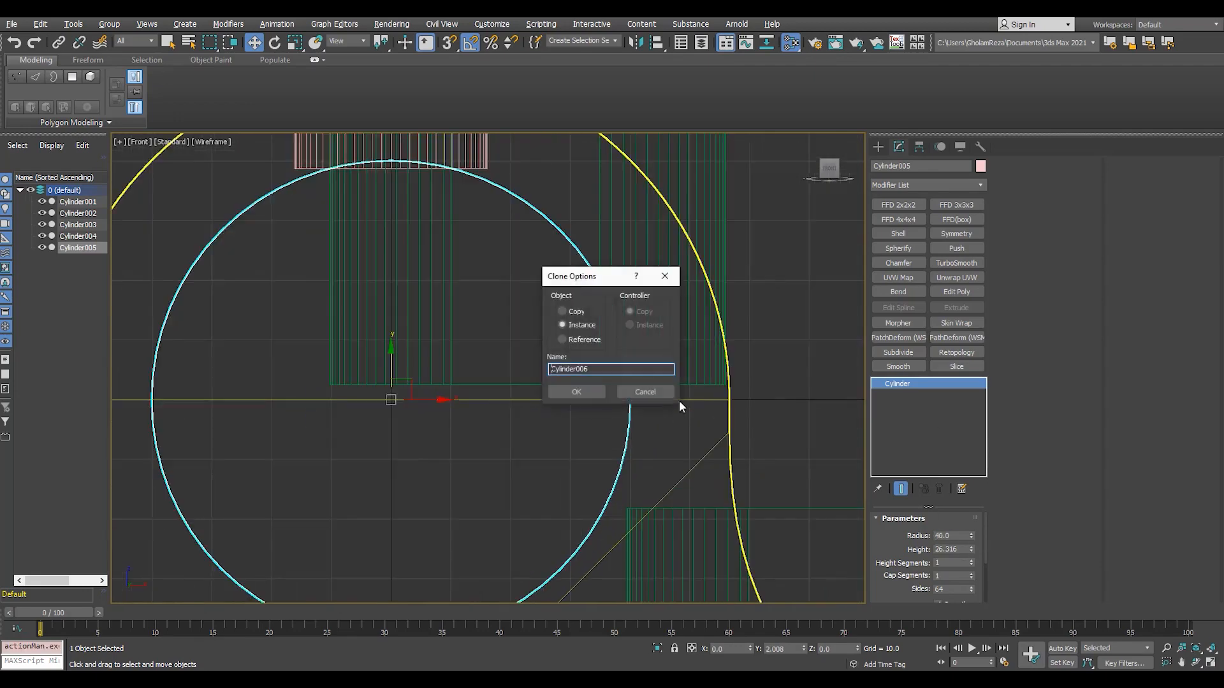
pyautogui.click(576, 392)
pyautogui.write('38')
pyautogui.press('Return')
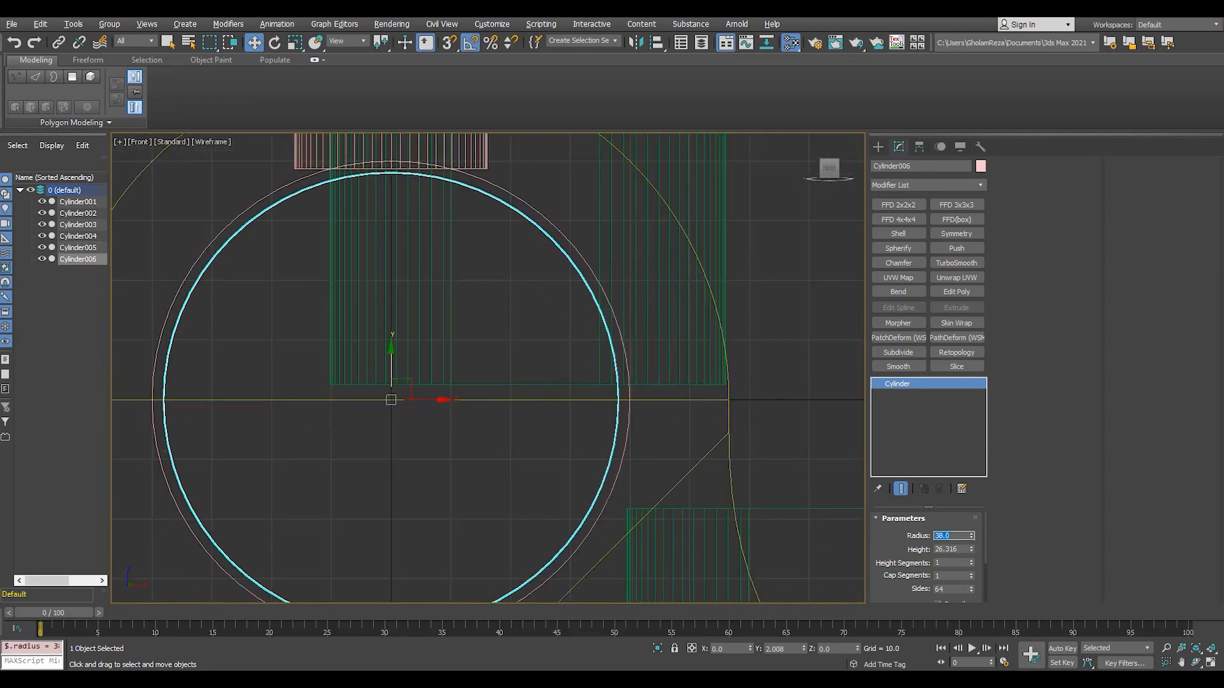
pyautogui.scroll(4, 539, 241)
pyautogui.moveTo(538, 241); pyautogui.dragTo(563, 359, button='middle')
pyautogui.write('39')
pyautogui.press('Return')
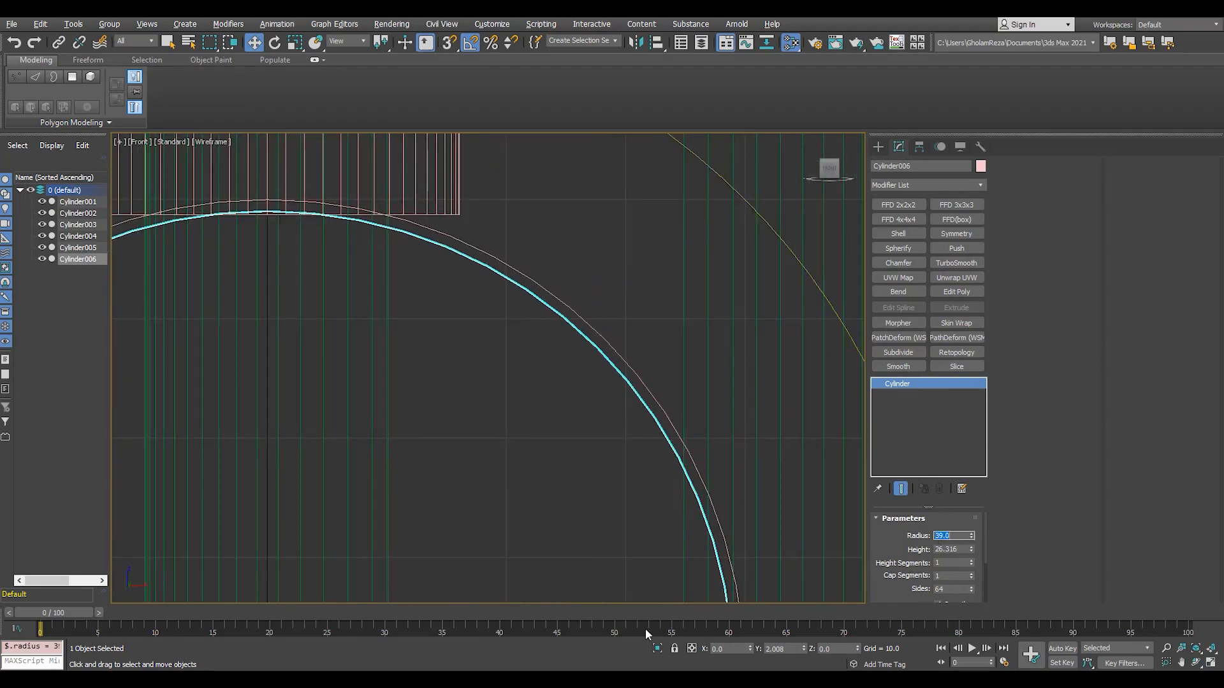
# - Select both concentric cylinders and move them along their axis so that they protrude from the front face of the body
pyautogui.scroll(-5, 409, 334)
pyautogui.press('p')
pyautogui.keyDown('alt'); pyautogui.moveTo(536, 306); pyautogui.dragTo(501, 312, button='middle'); pyautogui.keyUp('alt')
pyautogui.scroll(4, 501, 311)
pyautogui.press('F3')
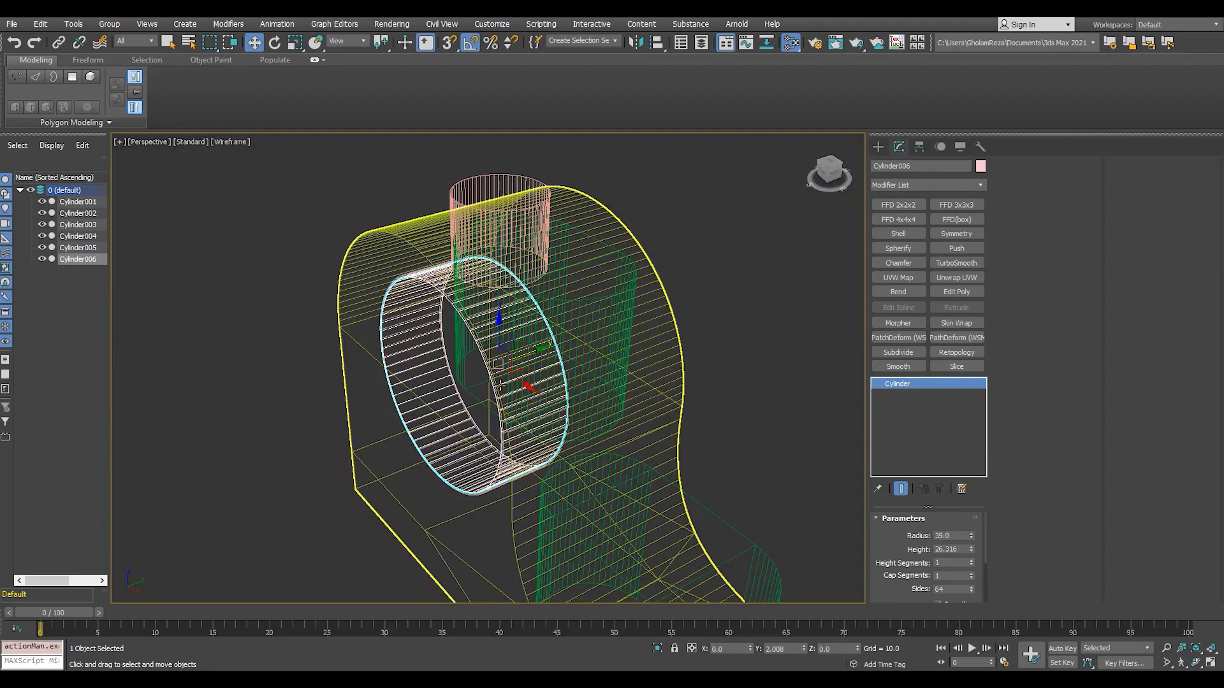
pyautogui.keyDown('ctrl'); pyautogui.click(562, 338); pyautogui.keyUp('ctrl')
pyautogui.press('F3')
pyautogui.moveTo(483, 369); pyautogui.dragTo(448, 395)
# - Shift the outer 40-radius cylinder along its axis and lengthen it so that it protrudes from both sides of the body
pyautogui.click(395, 411)
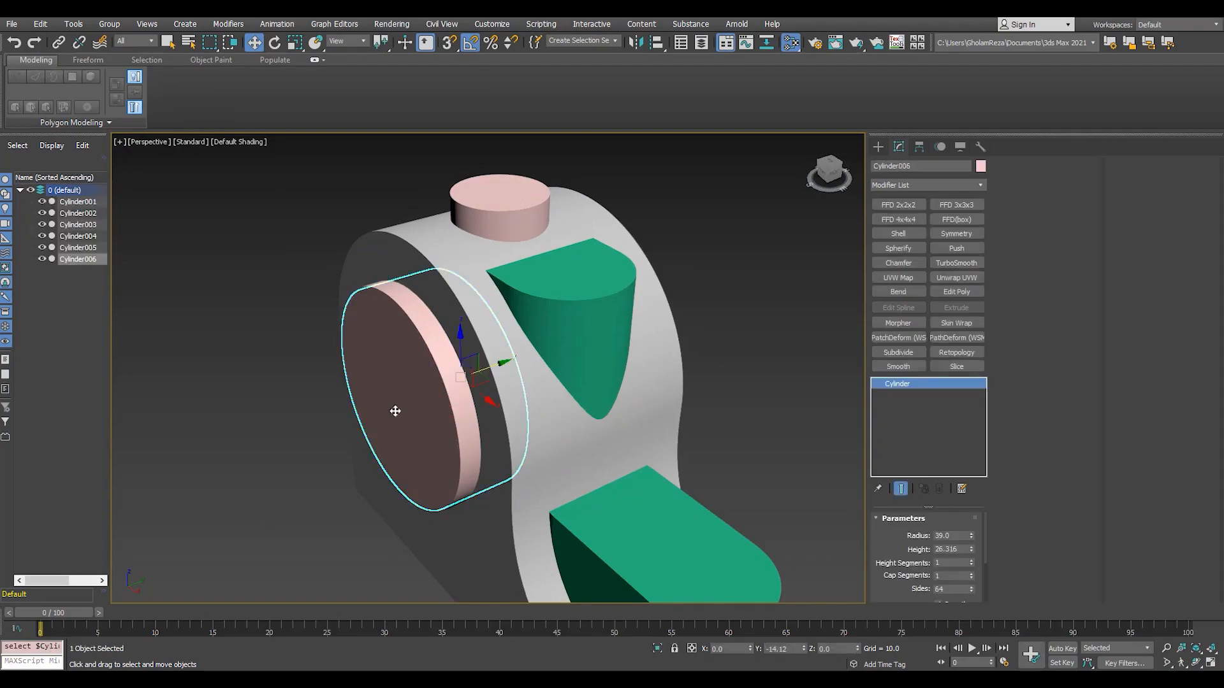
pyautogui.press('F3')
pyautogui.click(81, 249)
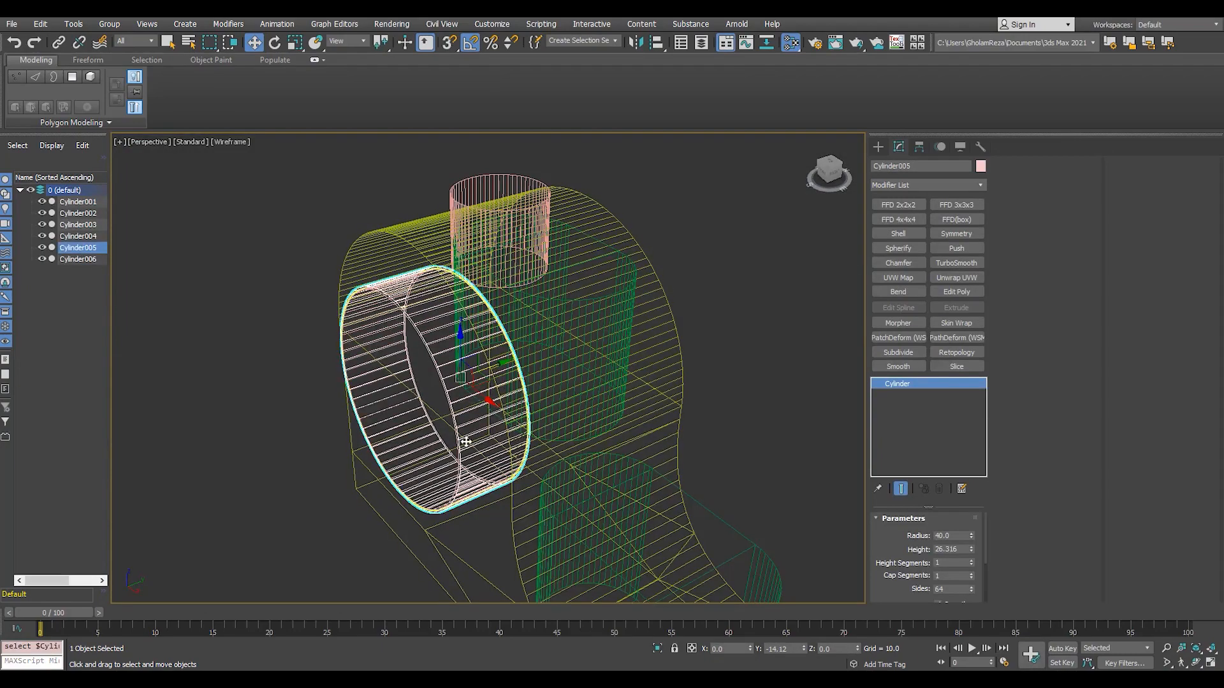
pyautogui.keyDown('alt'); pyautogui.moveTo(464, 442); pyautogui.dragTo(519, 376, button='middle'); pyautogui.keyUp('alt')
pyautogui.scroll(5, 519, 376)
pyautogui.press('F3')
pyautogui.press('F4')
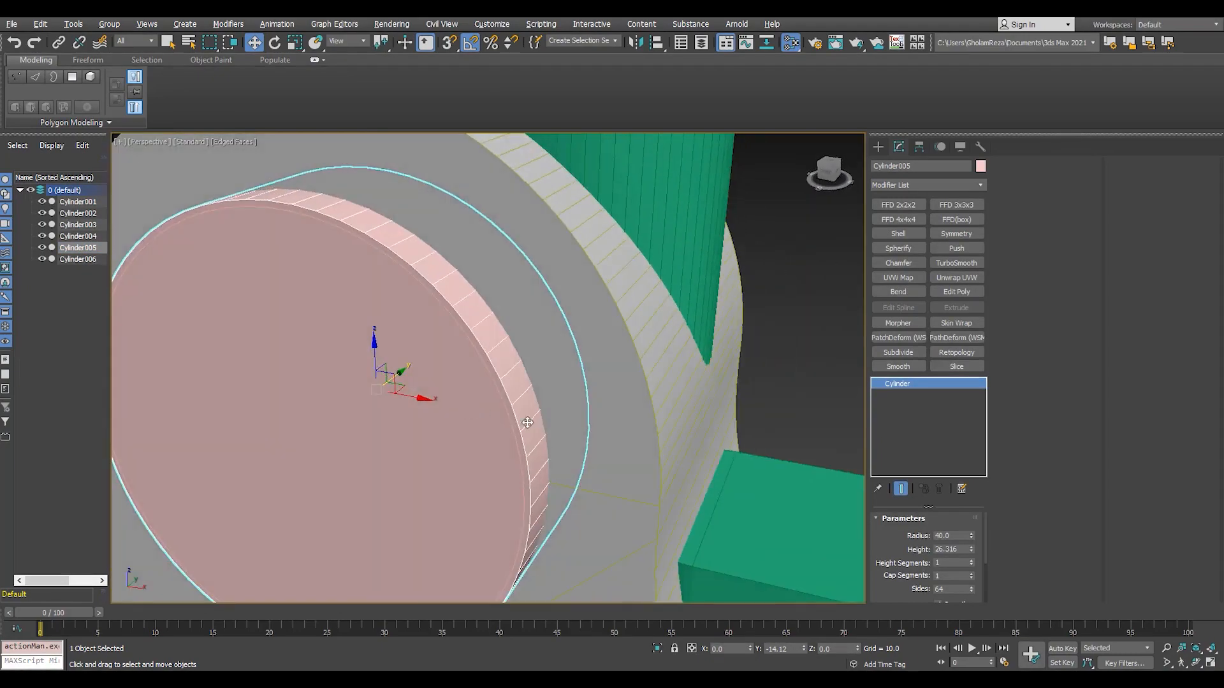
pyautogui.scroll(-5, 528, 422)
pyautogui.keyDown('alt'); pyautogui.moveTo(528, 422); pyautogui.dragTo(455, 412, button='middle'); pyautogui.keyUp('alt')
pyautogui.moveTo(468, 413); pyautogui.dragTo(679, 410)
pyautogui.moveTo(971, 550); pyautogui.dragTo(893, 323)
# - Snap the inner 39-radius cylinder to the far end of the outer cylinder, undoing the accidental move of the upper slot-shaped solid
pyautogui.press('F3')
pyautogui.click(83, 259)
pyautogui.moveTo(474, 414)
pyautogui.mouseDown()
pyautogui.moveTo(717, 414)
pyautogui.moveTo(675, 450)
pyautogui.mouseUp()
pyautogui.press('s')
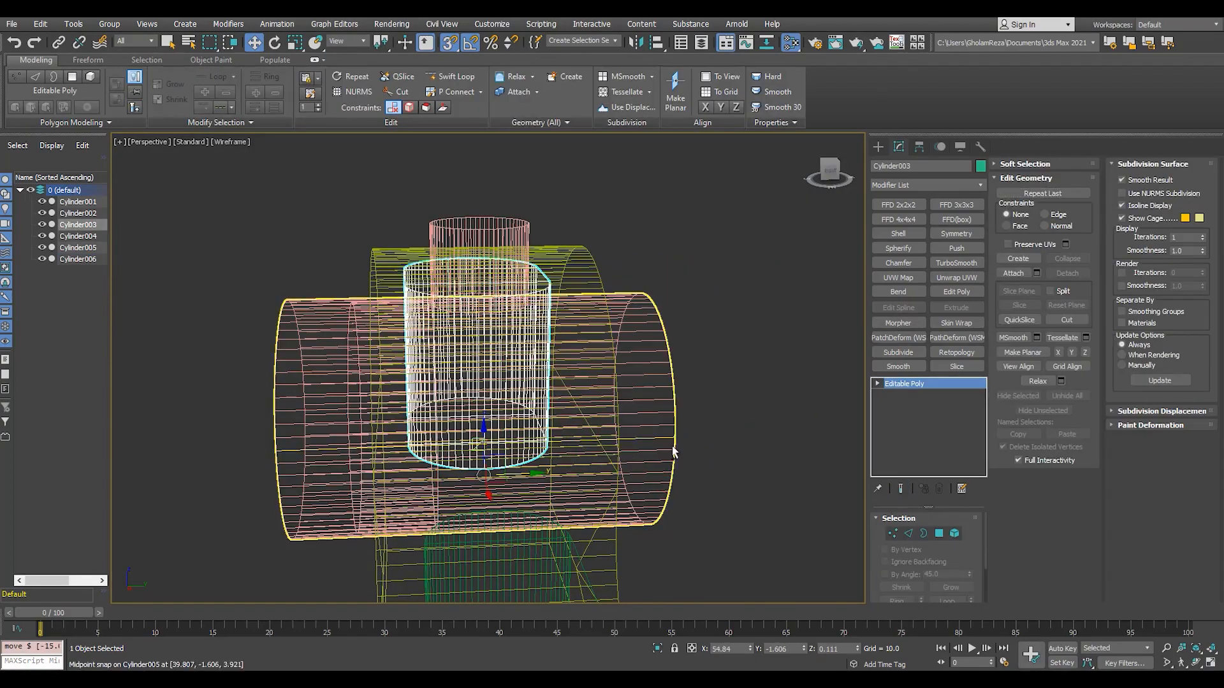
pyautogui.hotkey('ctrl', 'z')
pyautogui.hotkey('ctrl', 'z')
pyautogui.moveTo(483, 413); pyautogui.dragTo(673, 433)
pyautogui.press('s')
pyautogui.press('F3')
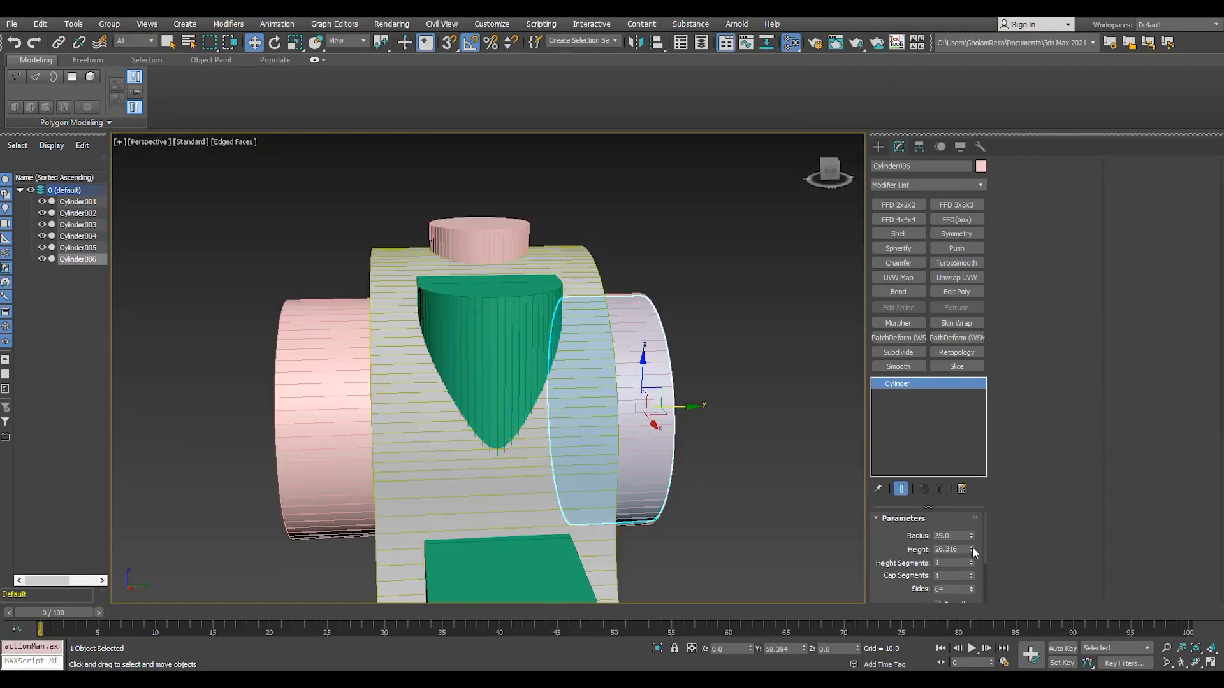
# - Lengthen the inner cylinder through the body and convert it to an editable poly
pyautogui.press('F3')
pyautogui.moveTo(971, 549); pyautogui.dragTo(970, 481)
pyautogui.press('F3')
pyautogui.keyDown('alt'); pyautogui.moveTo(454, 408); pyautogui.dragTo(376, 382, button='middle'); pyautogui.keyUp('alt')
pyautogui.hotkey('ctrl', 'e')
# - Select the inner cylinder's back end face and move it inward along the axis
pyautogui.press('4')
pyautogui.click(647, 456)
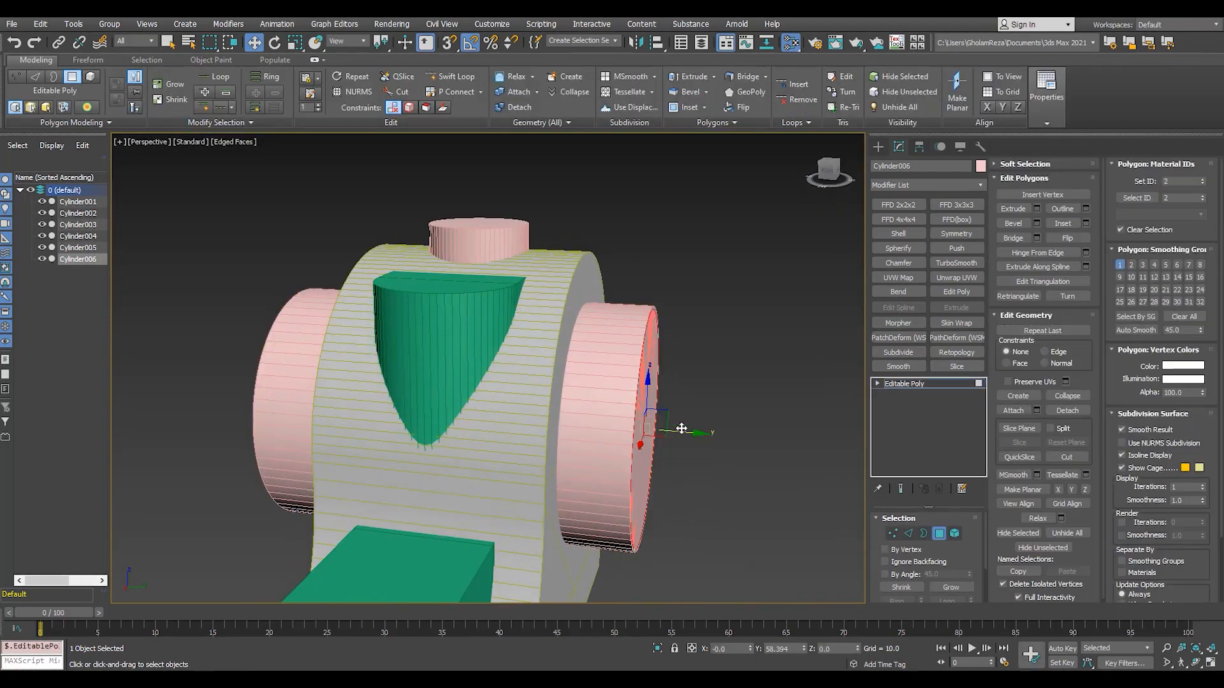
pyautogui.press('F3')
pyautogui.keyDown('alt'); pyautogui.moveTo(612, 457); pyautogui.dragTo(694, 451, button='middle'); pyautogui.keyUp('alt')
pyautogui.press('F3')
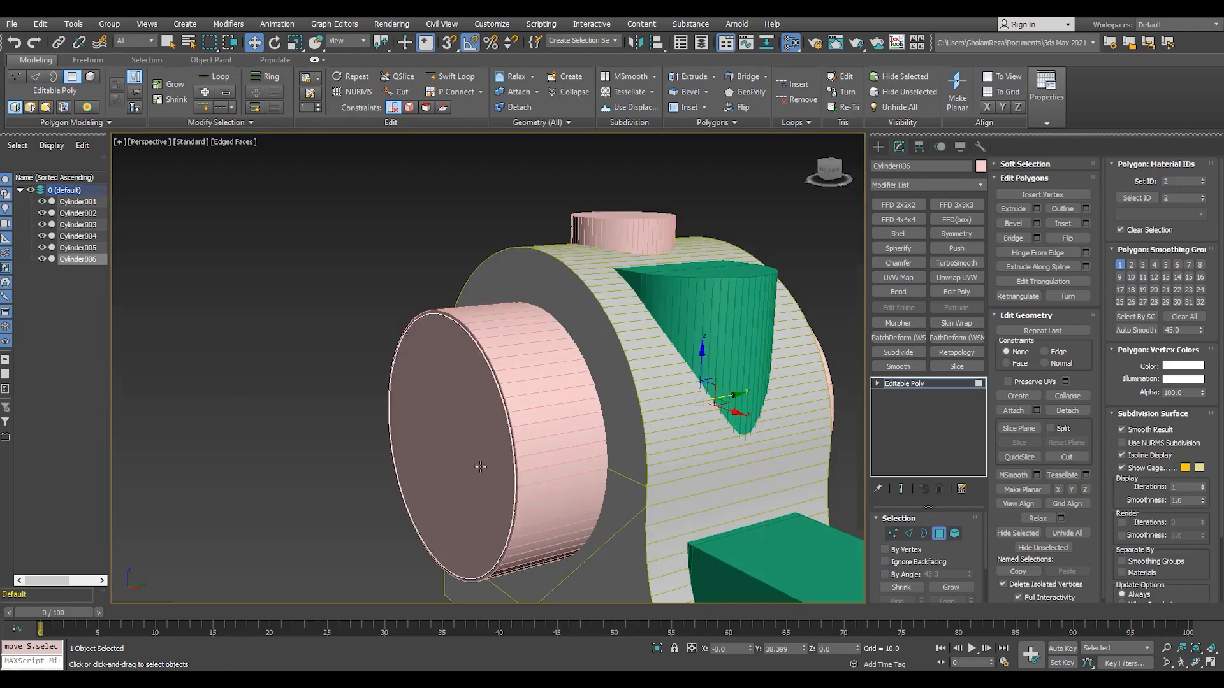
# - Select the inner cylinder's front end face and move it inward toward the body
pyautogui.click(500, 464)
pyautogui.moveTo(481, 436); pyautogui.dragTo(542, 430)
pyautogui.press('F3')
pyautogui.press('F3')
pyautogui.press('F3')
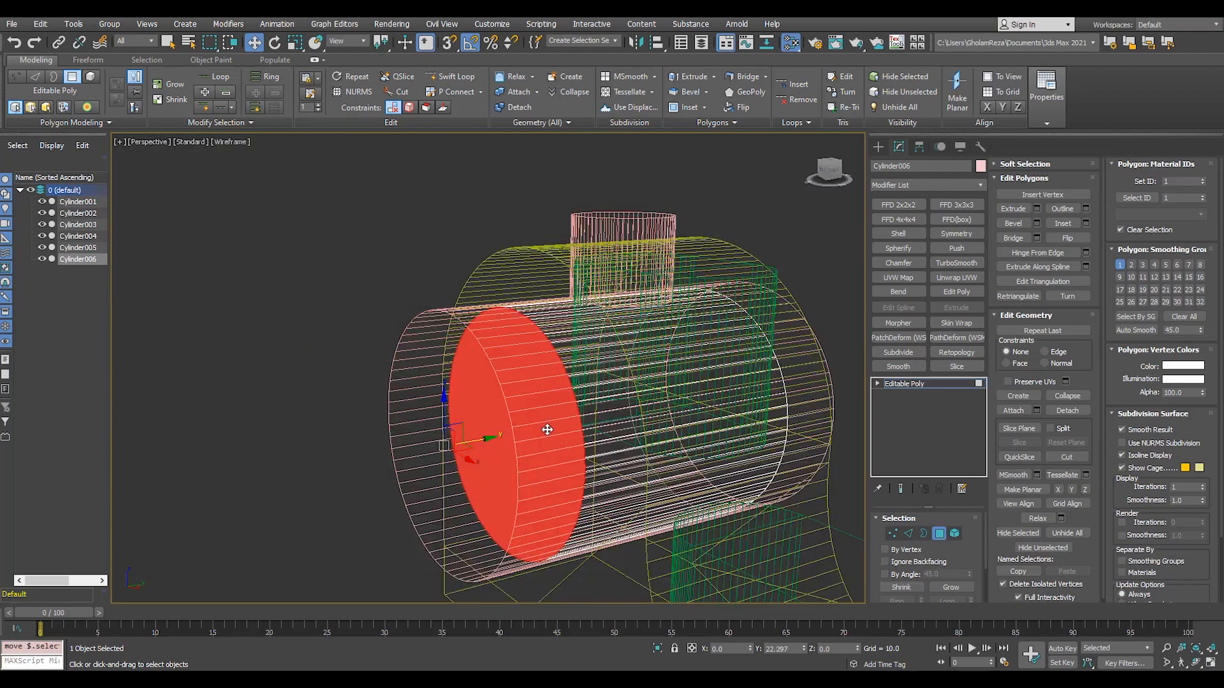
# - Hide the outer cylinder and delete the front end face of the inner cylinder
pyautogui.moveTo(546, 429)
pyautogui.keyDown('alt'); pyautogui.mouseDown(button='middle')
pyautogui.moveTo(518, 425)
pyautogui.moveTo(565, 456)
pyautogui.mouseUp(button='middle'); pyautogui.keyUp('alt')
pyautogui.click(932, 388)
pyautogui.click(42, 248)
pyautogui.press('F3')
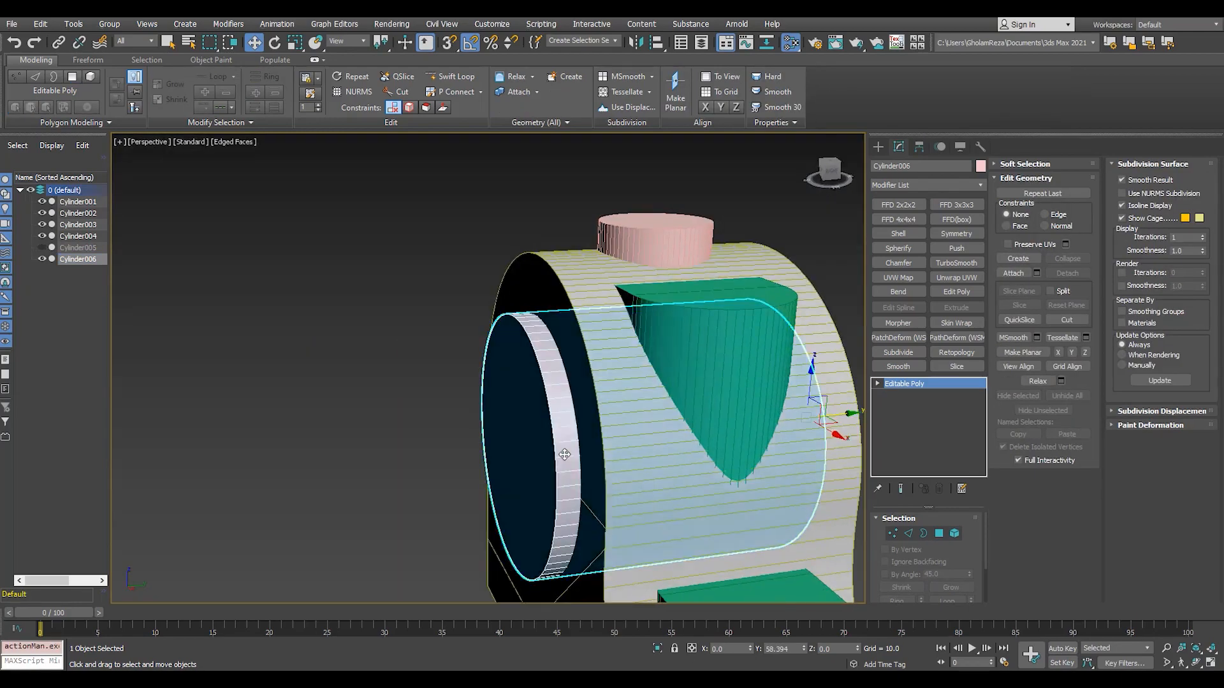
pyautogui.press('4')
pyautogui.scroll(3, 554, 450)
pyautogui.keyDown('alt'); pyautogui.moveTo(504, 433); pyautogui.dragTo(546, 415, button='middle'); pyautogui.keyUp('alt')
pyautogui.press('Delete')
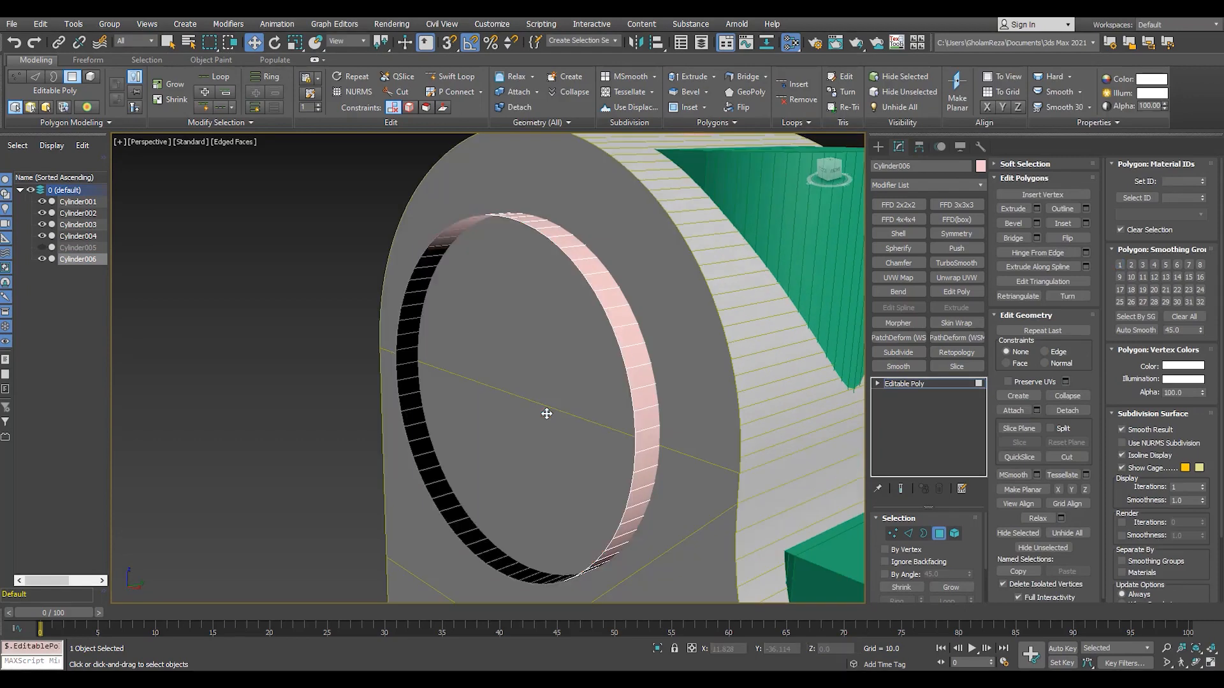
# - Extend the inner cylinder's open front border inward as a flat ring and extrude its inner edge back along the axis
pyautogui.press('3')
pyautogui.keyDown('shift'); pyautogui.moveTo(494, 398); pyautogui.dragTo(549, 393); pyautogui.keyUp('shift')
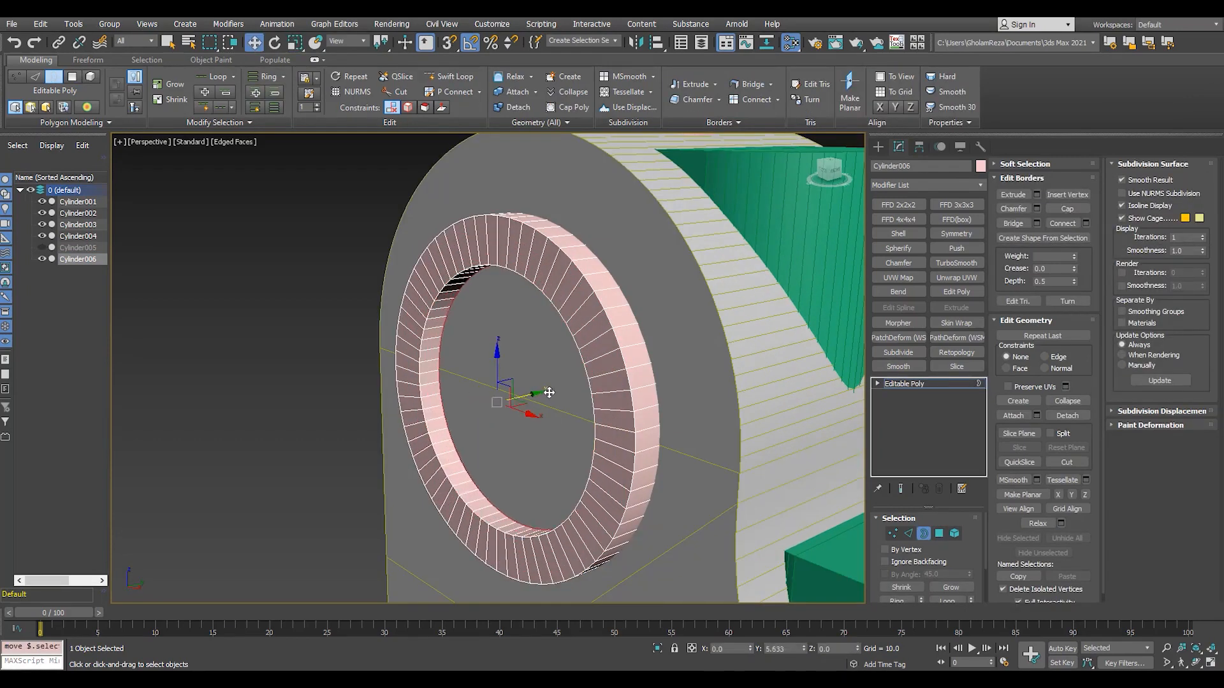
# - Select the ring of polygons on the inner cylinder's front rim and move it slightly outward along the axis
pyautogui.scroll(2, 561, 298)
pyautogui.press('r')
pyautogui.press('4')
pyautogui.click(558, 274)
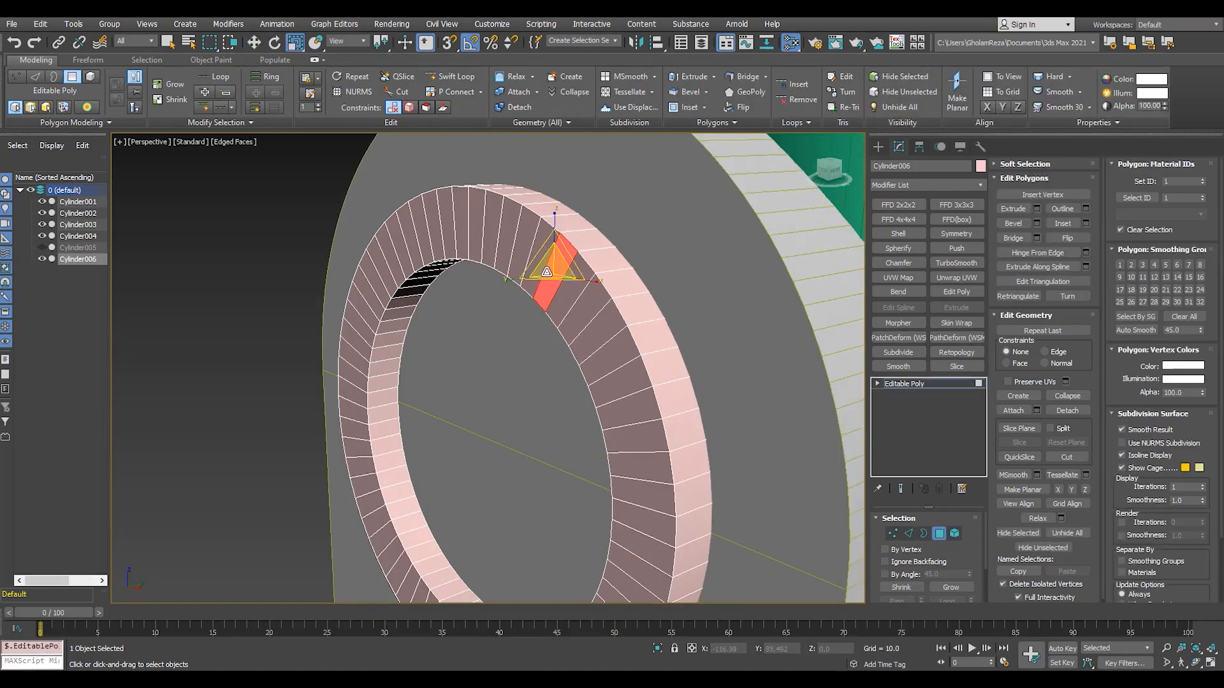
pyautogui.keyDown('shift'); pyautogui.click(531, 264); pyautogui.keyUp('shift')
pyautogui.moveTo(501, 446); pyautogui.dragTo(495, 445)
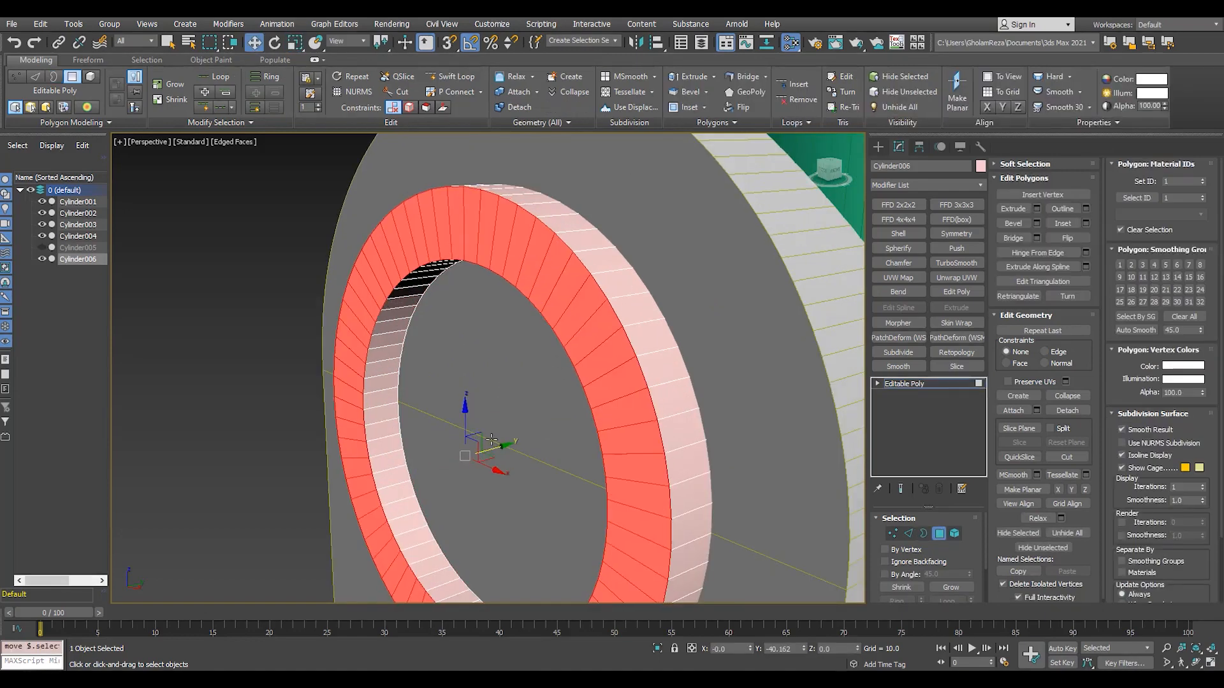
pyautogui.scroll(-4, 492, 440)
pyautogui.scroll(4, 532, 289)
# - Chamfer the outer edge loop of the inner cylinder's front rim by about 5.18 with 5 segments
pyautogui.press('2')
pyautogui.doubleClick(530, 291)
pyautogui.scroll(2, 529, 292)
pyautogui.click(1027, 270)
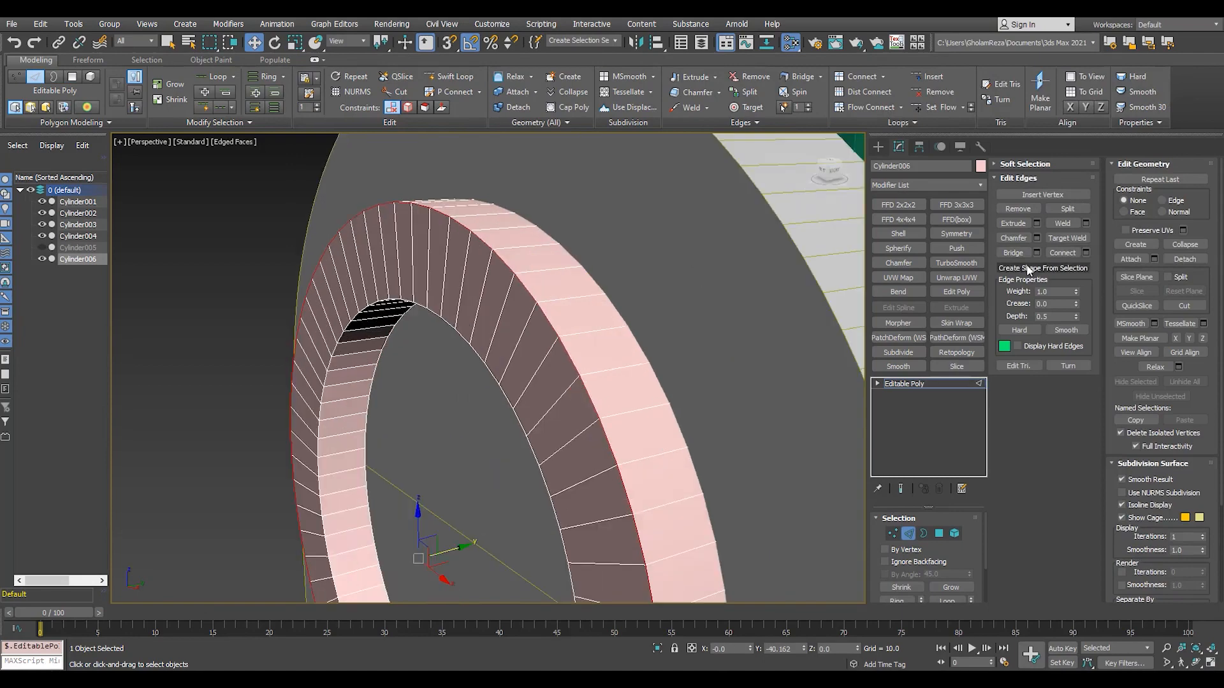
pyautogui.moveTo(497, 394); pyautogui.dragTo(501, 298)
pyautogui.press('F4')
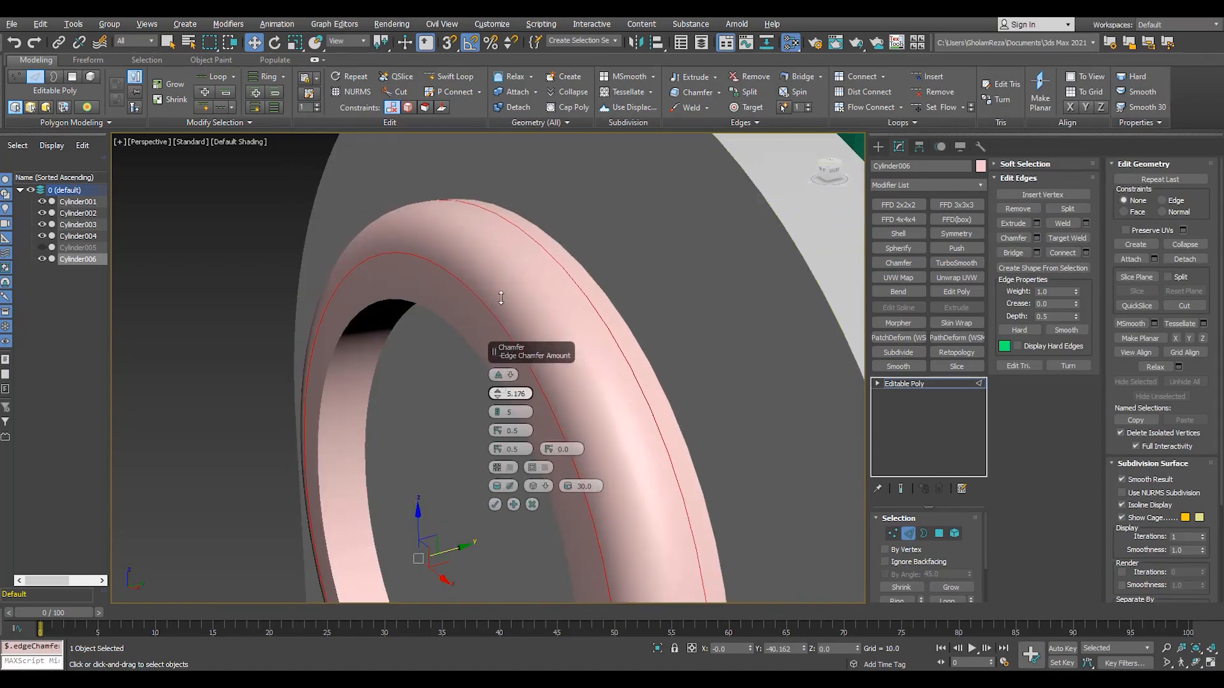
pyautogui.press('F4')
pyautogui.keyDown('alt'); pyautogui.moveTo(483, 292); pyautogui.dragTo(498, 294, button='middle'); pyautogui.keyUp('alt')
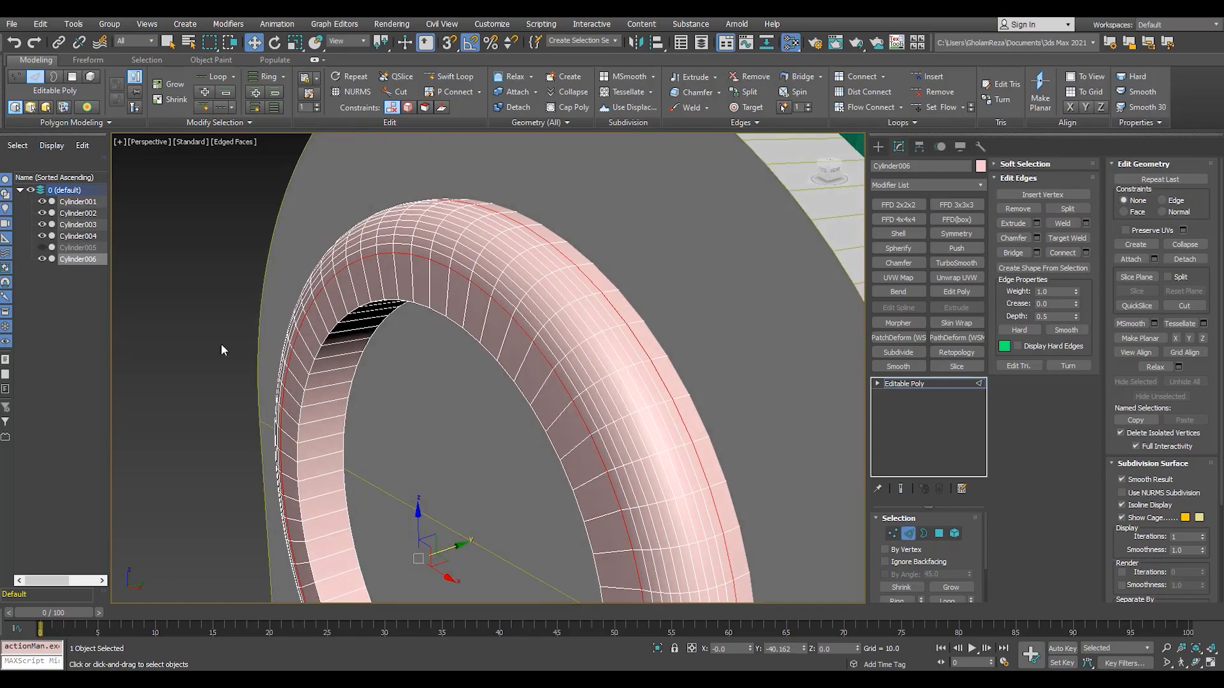
# - Insert an edge loop around the middle of the inner cylinder and snap it to the centre line in the top view
pyautogui.press('F3')
pyautogui.scroll(-4, 381, 322)
pyautogui.moveTo(380, 325)
pyautogui.keyDown('alt'); pyautogui.mouseDown(button='middle')
pyautogui.moveTo(384, 290)
pyautogui.moveTo(408, 309)
pyautogui.mouseUp(button='middle'); pyautogui.keyUp('alt')
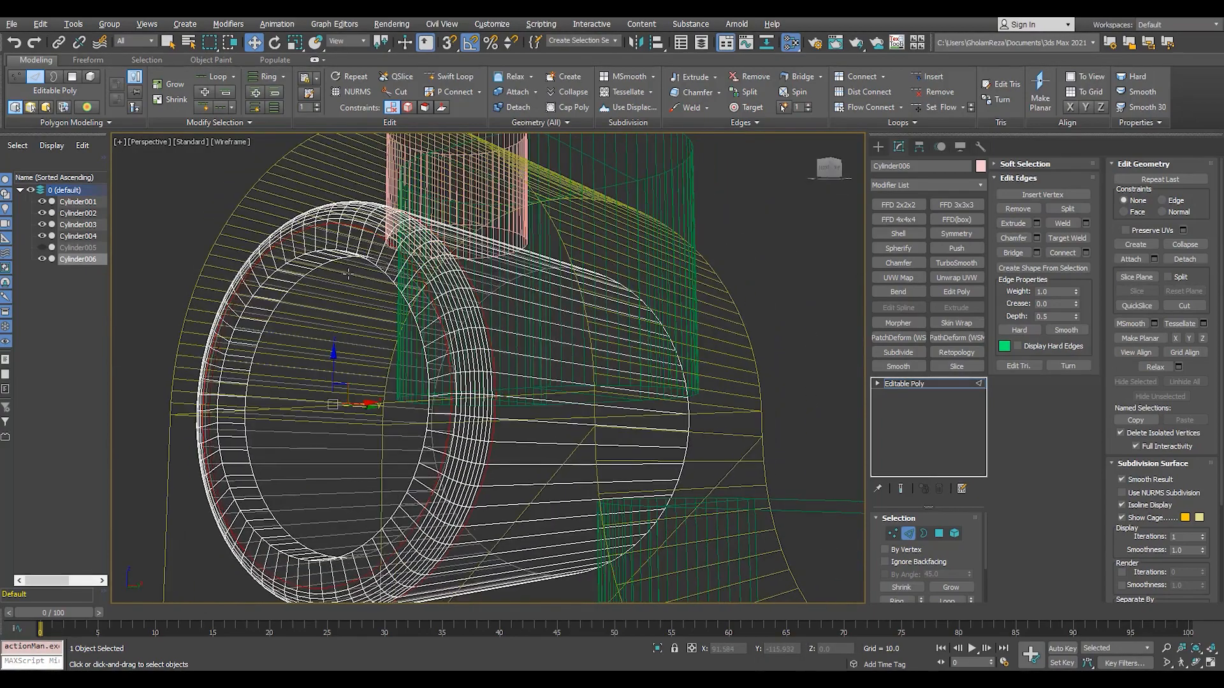
pyautogui.press('F3')
pyautogui.scroll(-4, 491, 275)
pyautogui.moveTo(491, 274)
pyautogui.keyDown('alt'); pyautogui.mouseDown(button='middle')
pyautogui.moveTo(456, 251)
pyautogui.moveTo(475, 229)
pyautogui.mouseUp(button='middle'); pyautogui.keyUp('alt')
pyautogui.press('F3')
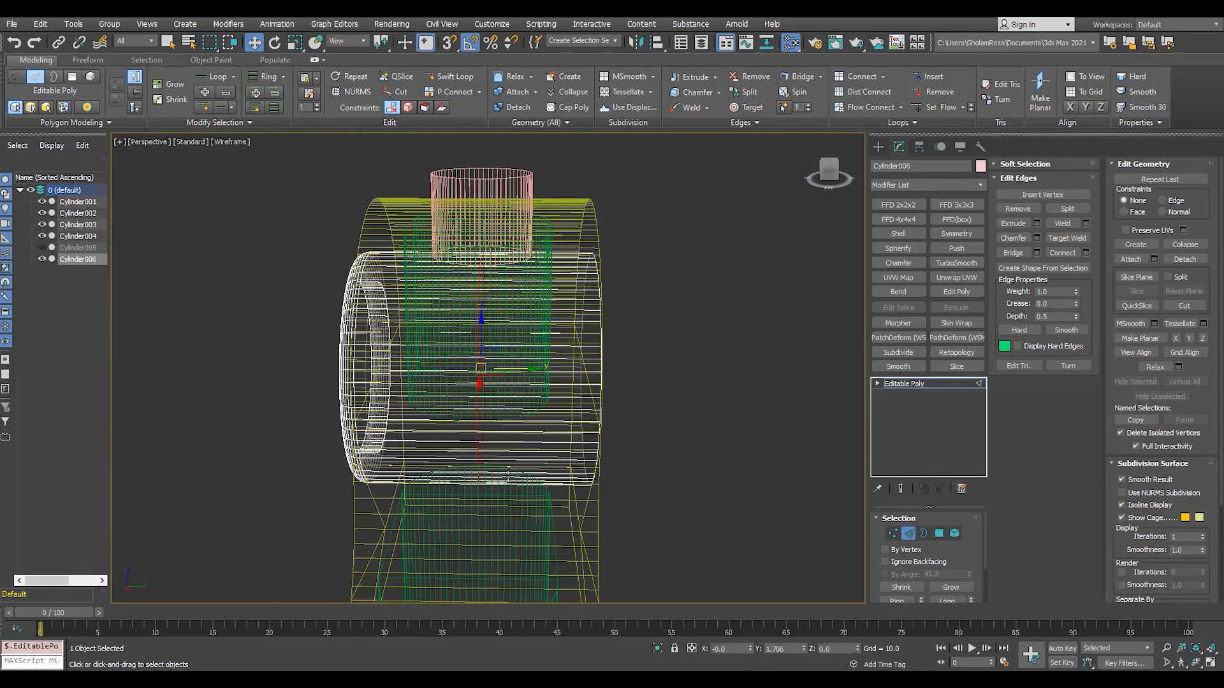
pyautogui.hotkey('alt', 'w')
pyautogui.rightClick(401, 327)
pyautogui.hotkey('alt', 'w')
pyautogui.press('s')
pyautogui.moveTo(397, 333); pyautogui.dragTo(175, 376)
pyautogui.press('s')
# - Split the inner cylinder at the middle edge loop and delete its back half
pyautogui.rightClick(458, 395)
pyautogui.click(424, 440)
pyautogui.press('5')
pyautogui.click(281, 252)
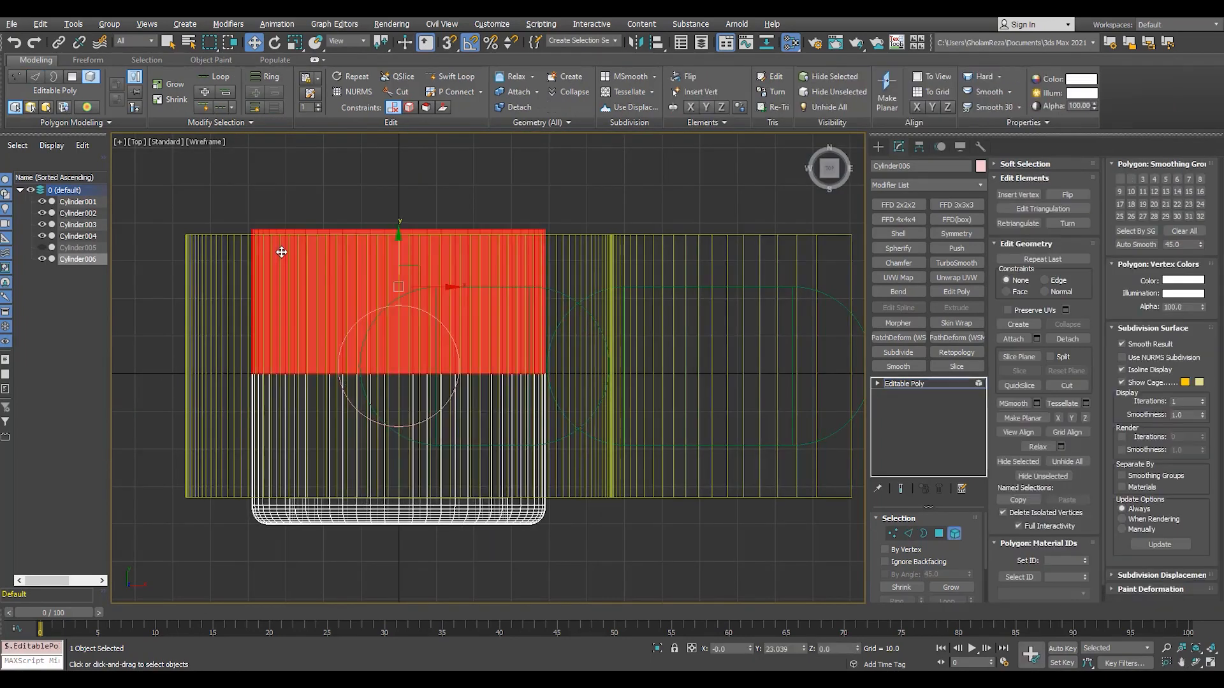
pyautogui.press('Delete')
pyautogui.scroll(2, 357, 347)
# - Mirror the remaining half of the inner cylinder with a Symmetry modifier on the Z axis
pyautogui.click(956, 234)
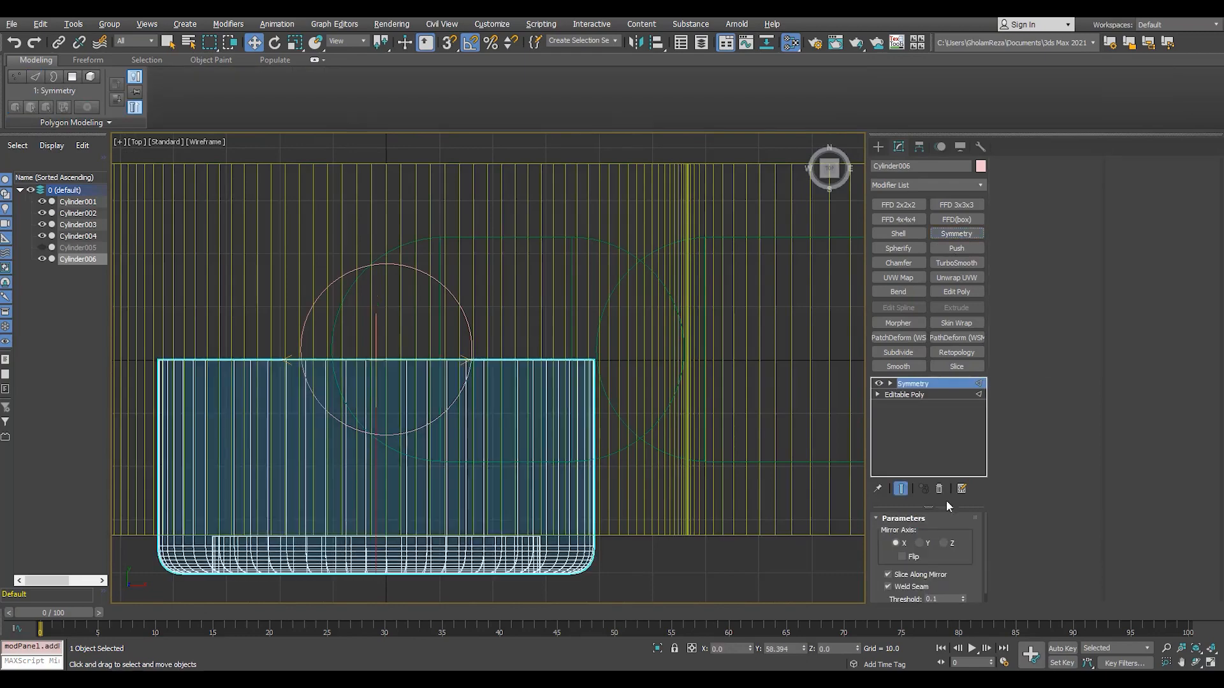
pyautogui.click(919, 544)
pyautogui.click(943, 543)
pyautogui.scroll(-3, 462, 405)
pyautogui.click(634, 486)
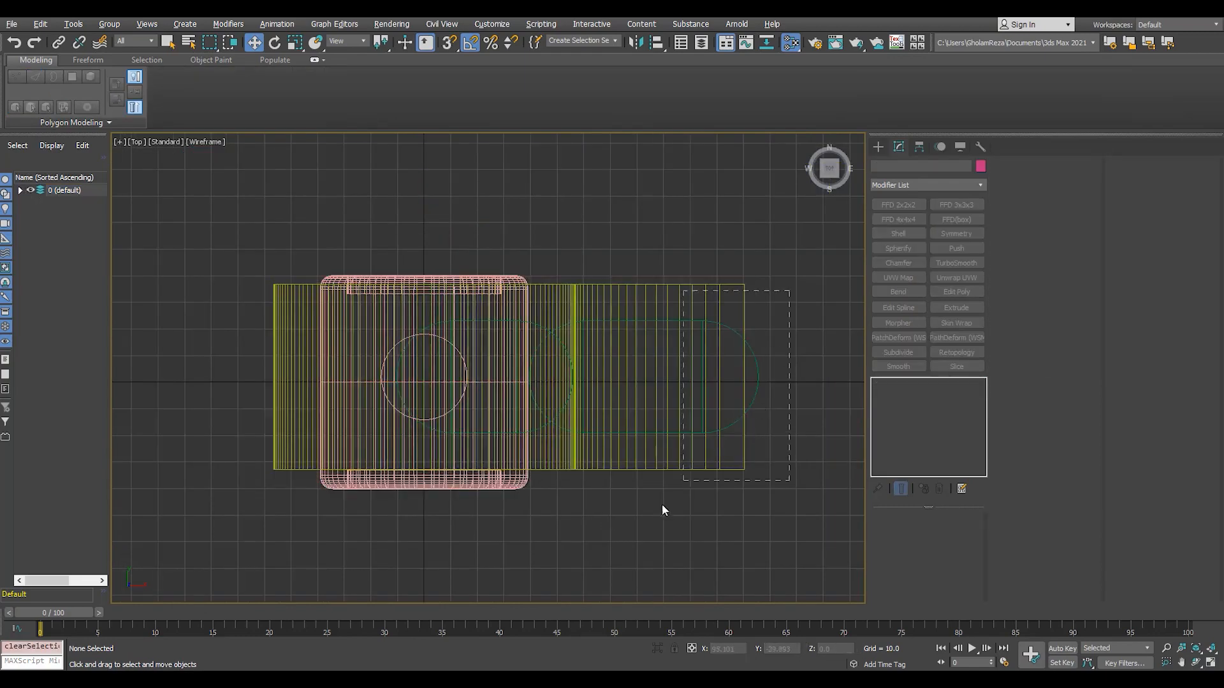
# - Select the body and its solids in the top view and snap-move them into line with the mirrored cylinder's centre
pyautogui.moveTo(662, 510); pyautogui.dragTo(661, 511)
pyautogui.moveTo(854, 427); pyautogui.dragTo(854, 427)
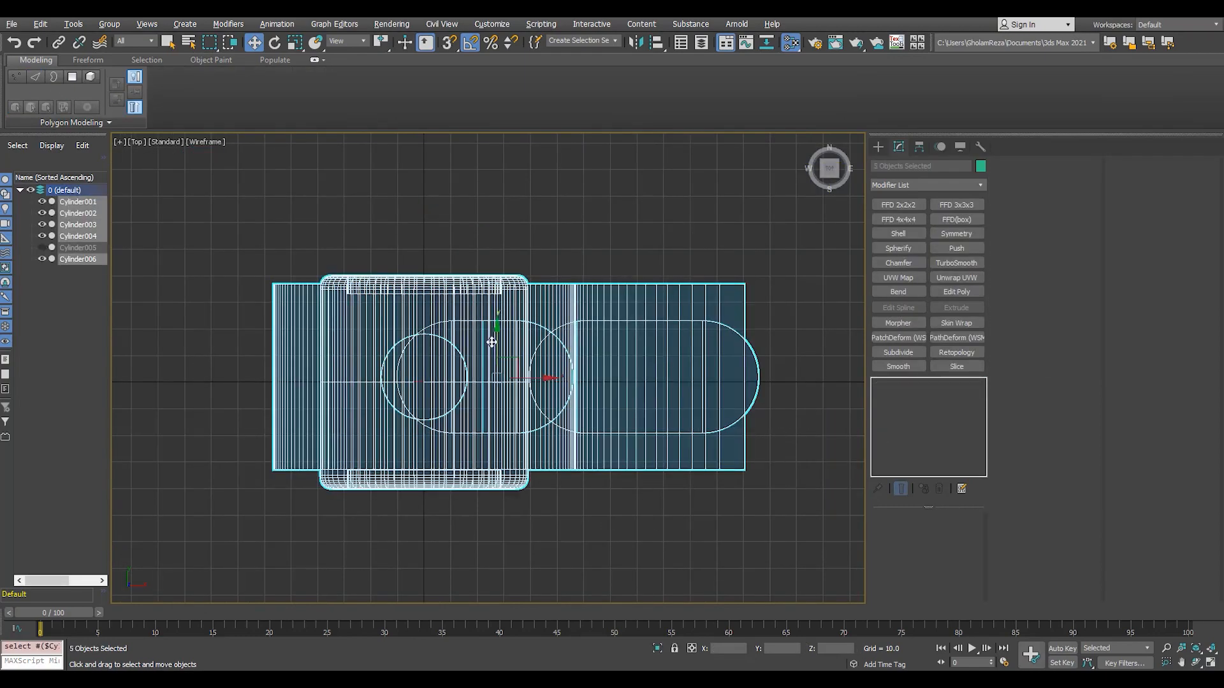
pyautogui.press('s')
pyautogui.moveTo(496, 340); pyautogui.dragTo(806, 381)
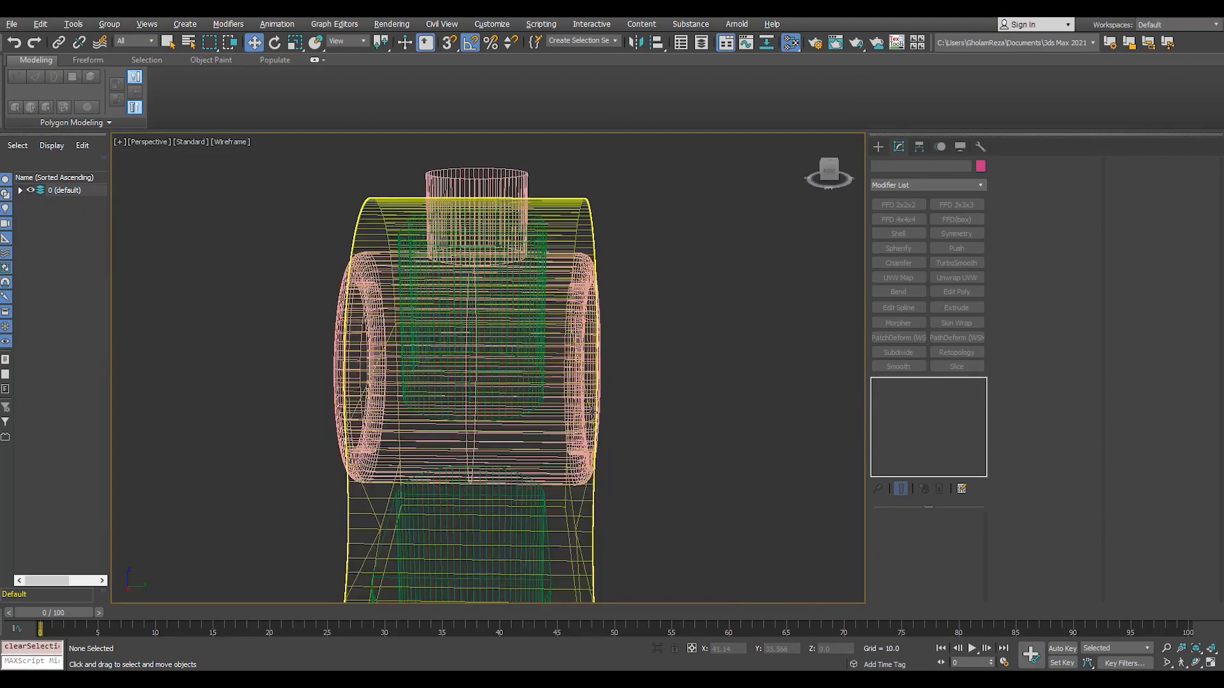
# - Detach a clone of the polygon ring lining the mirrored cylinder's front opening as a separate object
pyautogui.keyDown('alt'); pyautogui.moveTo(415, 287); pyautogui.dragTo(478, 289, button='middle'); pyautogui.keyUp('alt')
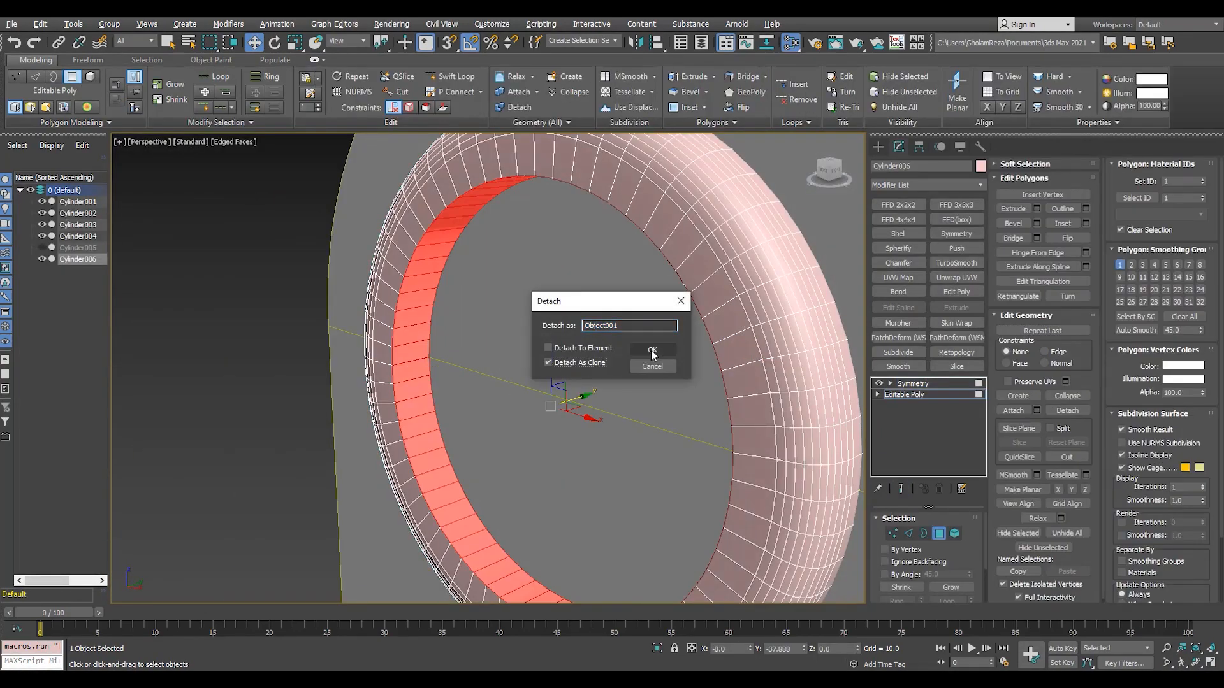
pyautogui.click(652, 351)
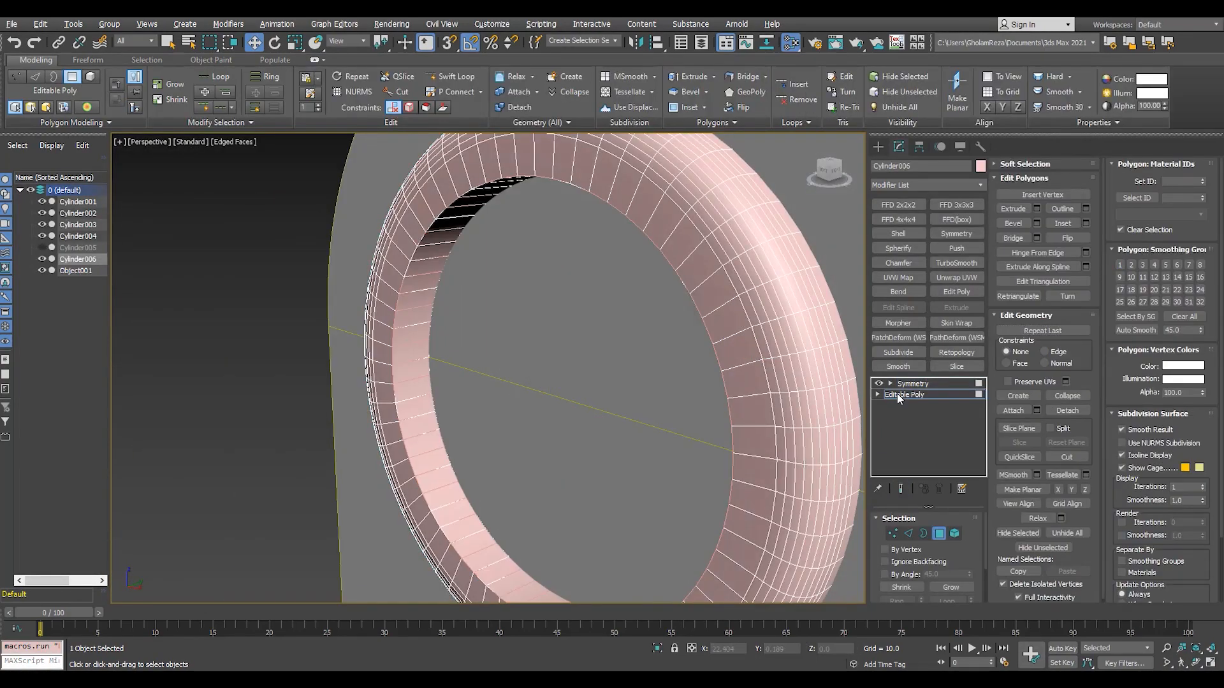
pyautogui.click(904, 394)
# - Scale the detached ring uniformly to about 99% in the front view so it fits inside the opening
pyautogui.hotkey('alt', 'w')
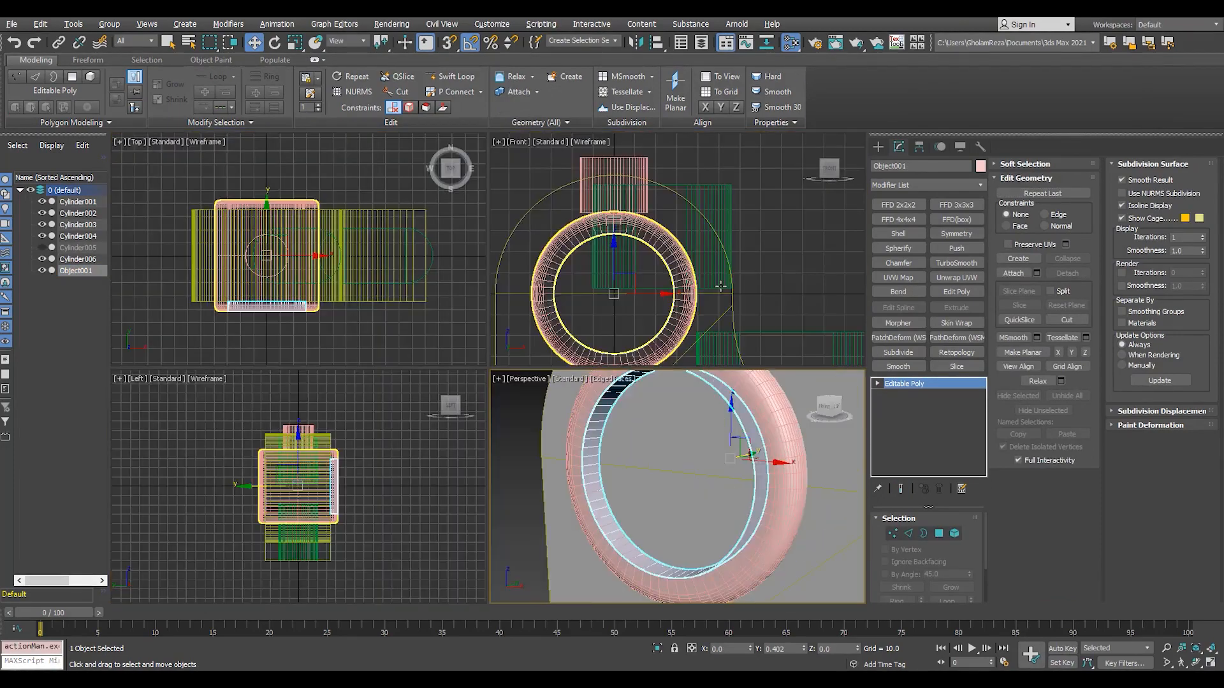
pyautogui.hotkey('alt', 'w')
pyautogui.scroll(4, 601, 312)
pyautogui.press('f')
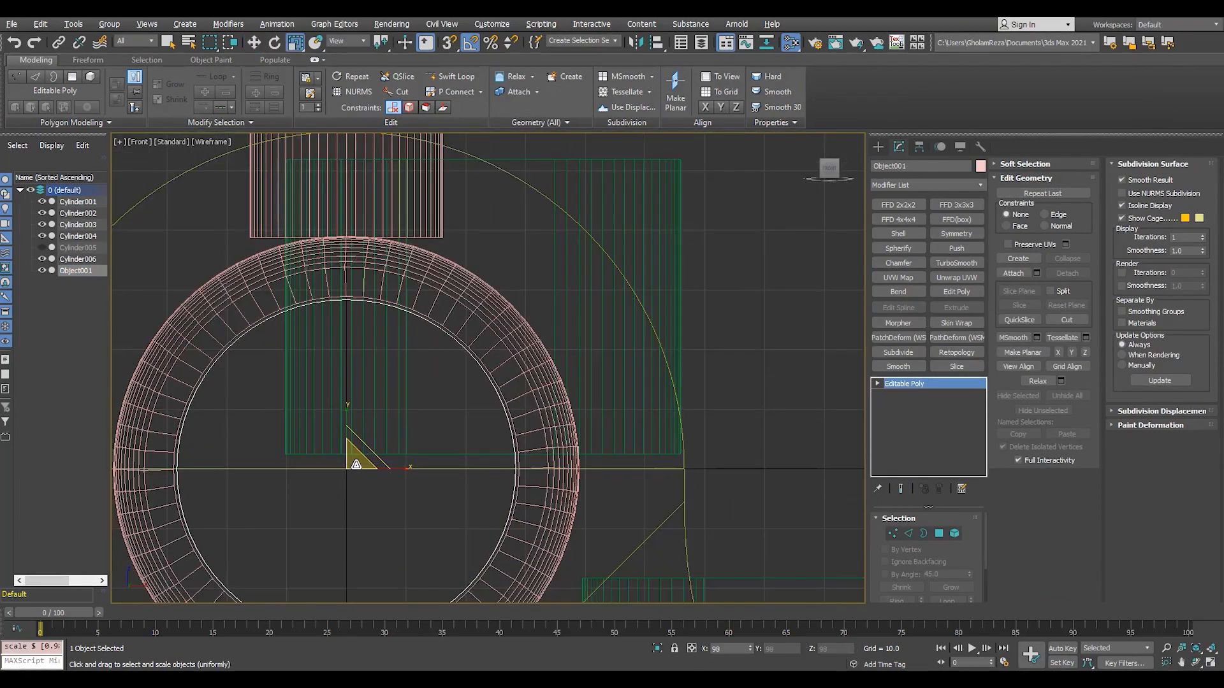
pyautogui.hotkey('alt', 'w')
pyautogui.hotkey('alt', 'w')
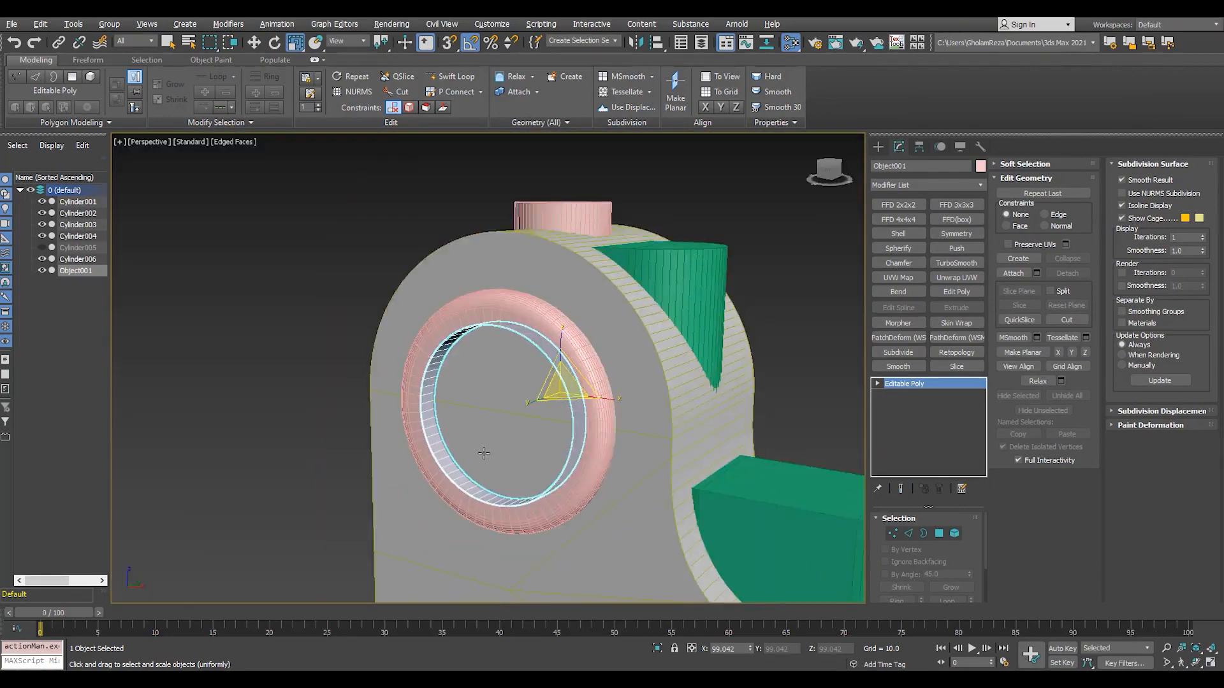
# - Select the detached ring's front border and move it outward along the axis, past the rounded rim
pyautogui.keyDown('alt'); pyautogui.moveTo(564, 498); pyautogui.dragTo(510, 488, button='middle'); pyautogui.keyUp('alt')
pyautogui.scroll(4, 510, 487)
pyautogui.press('3')
pyautogui.click(523, 497)
pyautogui.press('w')
pyautogui.scroll(-4, 573, 475)
pyautogui.keyDown('alt'); pyautogui.moveTo(612, 475); pyautogui.dragTo(562, 470, button='middle'); pyautogui.keyUp('alt')
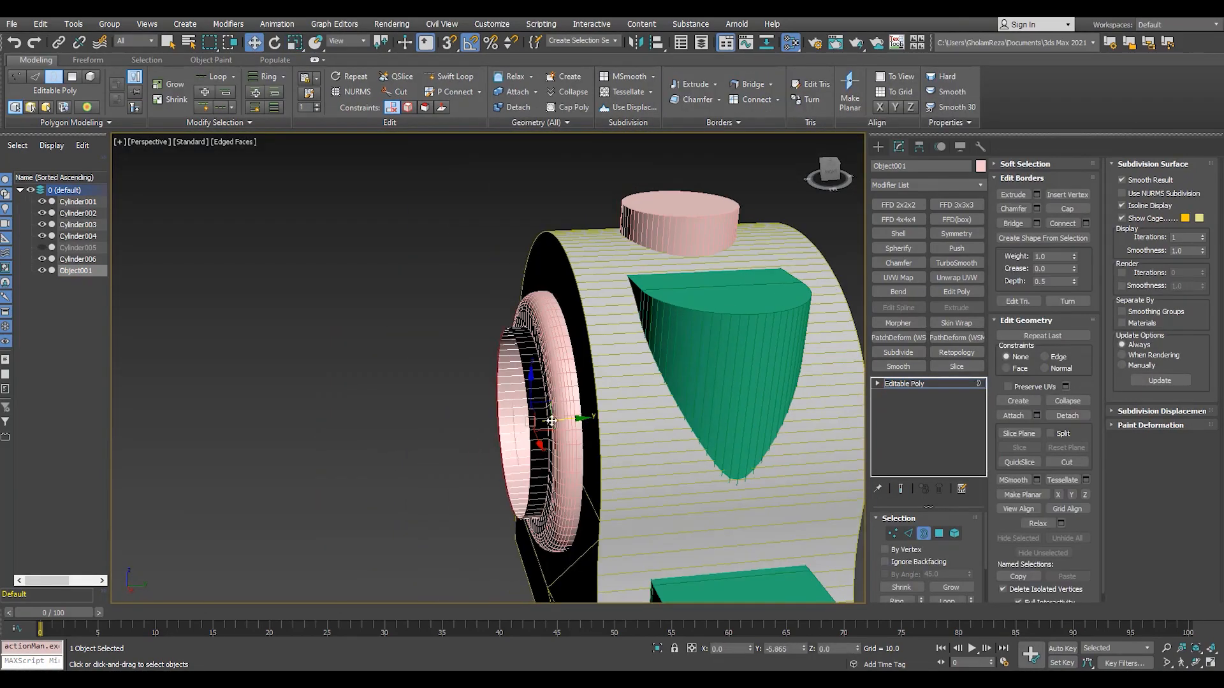
# - Extend the ring's front border inward as a flat face at about 78% scale and flip the object's polygons
pyautogui.press('r')
pyautogui.scroll(3, 478, 427)
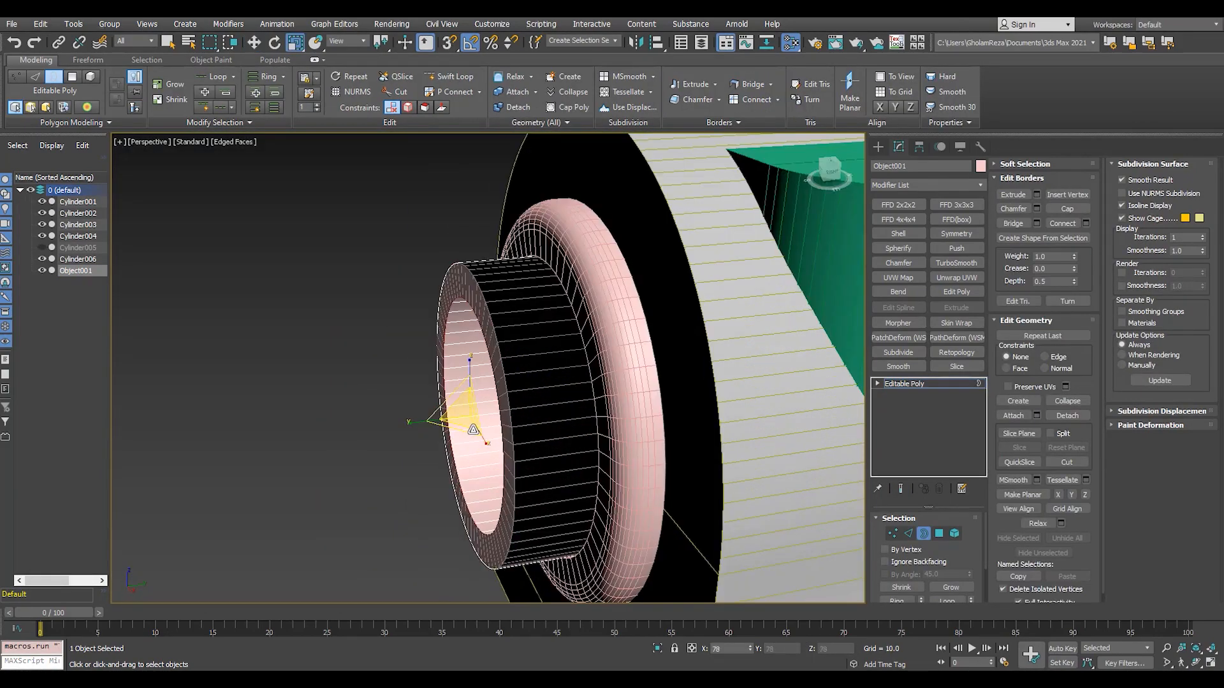
pyautogui.keyDown('alt'); pyautogui.moveTo(473, 429); pyautogui.dragTo(680, 399, button='middle'); pyautogui.keyUp('alt')
pyautogui.press('4')
pyautogui.hotkey('alt', 'f')
# - Extrude the ring's inner border back along the axis and snap its end to the body's middle
pyautogui.press('3')
pyautogui.scroll(3, 504, 389)
pyautogui.press('w')
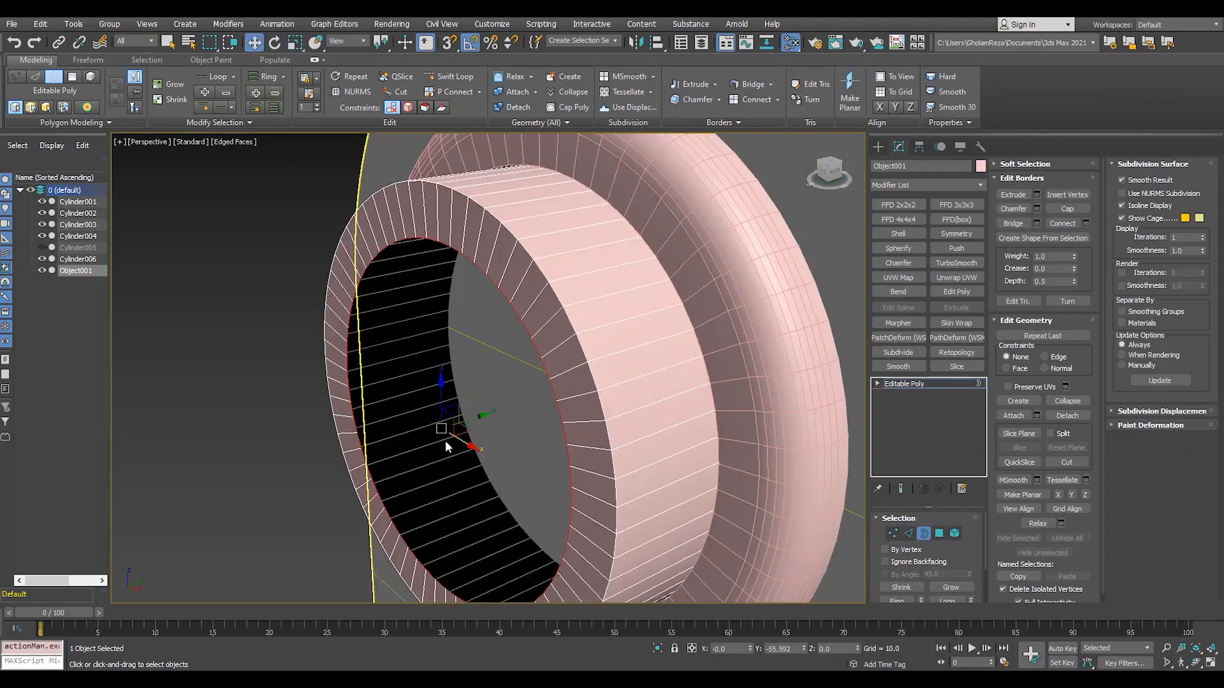
pyautogui.scroll(-5, 444, 441)
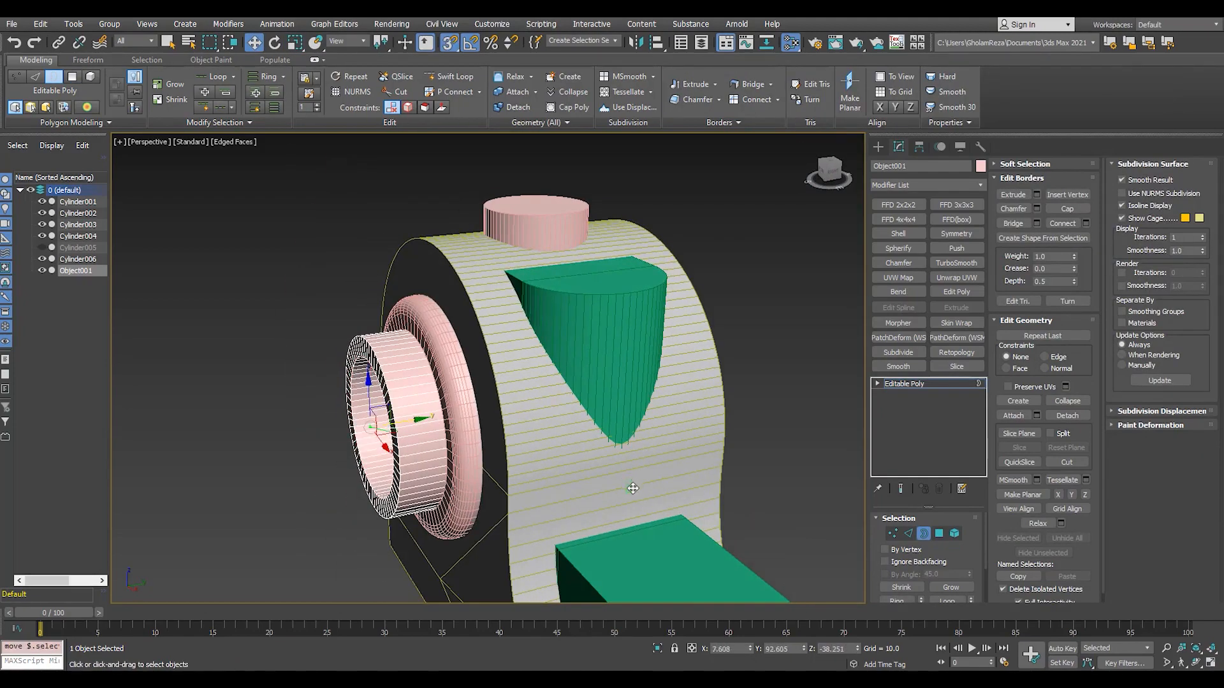
pyautogui.moveTo(633, 488); pyautogui.dragTo(631, 488)
pyautogui.press('s')
pyautogui.keyDown('alt'); pyautogui.moveTo(631, 488); pyautogui.dragTo(682, 439, button='middle'); pyautogui.keyUp('alt')
# - Mirror the protruding ring to the other side of the body with a Symmetry modifier on the Z axis
pyautogui.press('F3')
pyautogui.scroll(6, 557, 367)
pyautogui.press('2')
pyautogui.click(603, 369)
pyautogui.moveTo(558, 370)
pyautogui.keyDown('alt'); pyautogui.mouseDown(button='middle')
pyautogui.moveTo(580, 376)
pyautogui.moveTo(541, 420)
pyautogui.mouseUp(button='middle'); pyautogui.keyUp('alt')
pyautogui.click(956, 234)
pyautogui.scroll(-5, 449, 340)
pyautogui.click(945, 544)
pyautogui.scroll(-3, 574, 408)
pyautogui.click(656, 468)
# - Select the front-end vertices of the protruding ring below its Symmetry modifier and move them slightly toward the body
pyautogui.press('F3')
pyautogui.moveTo(510, 465)
pyautogui.keyDown('alt'); pyautogui.mouseDown(button='middle')
pyautogui.moveTo(604, 456)
pyautogui.moveTo(503, 449)
pyautogui.mouseUp(button='middle'); pyautogui.keyUp('alt')
pyautogui.click(446, 341)
pyautogui.click(904, 395)
pyautogui.keyDown('alt'); pyautogui.moveTo(458, 414); pyautogui.dragTo(414, 413, button='middle'); pyautogui.keyUp('alt')
pyautogui.press('1')
pyautogui.press('F3')
pyautogui.moveTo(314, 479); pyautogui.dragTo(408, 316)
pyautogui.press('F3')
pyautogui.scroll(5, 442, 364)
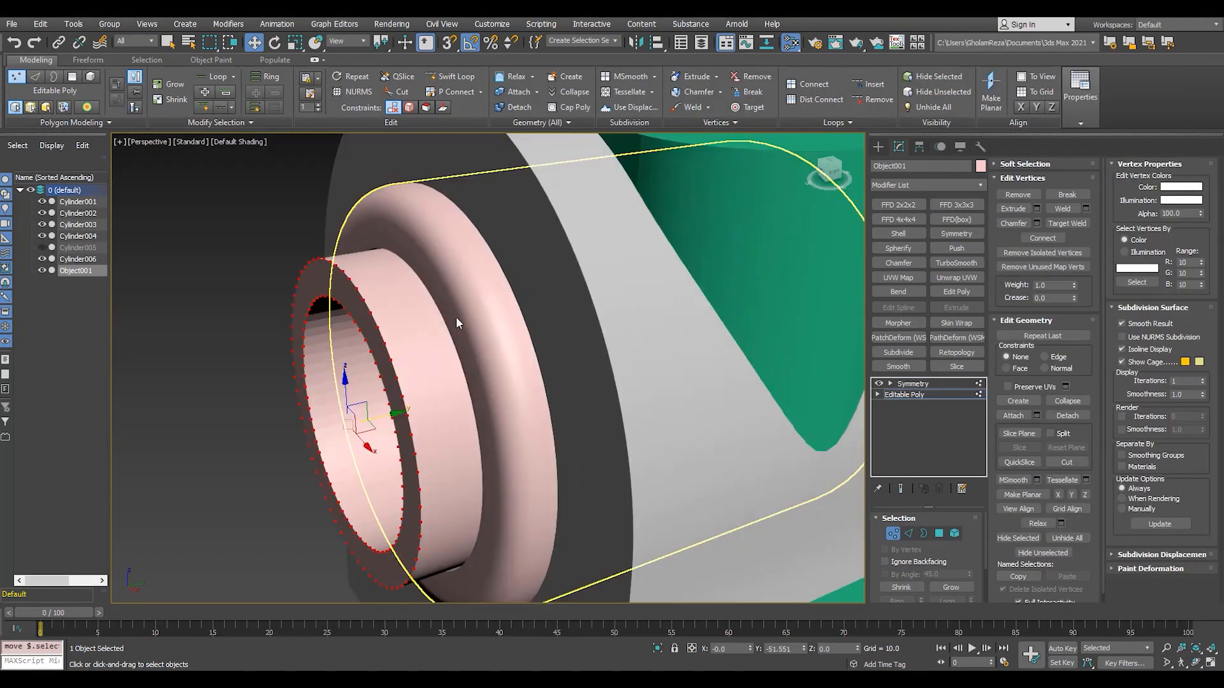
# - Chamfer the outer front edge loop of the protruding ring by about 3.36 with 5 segments
pyautogui.press('2')
pyautogui.press('F4')
pyautogui.scroll(2, 357, 331)
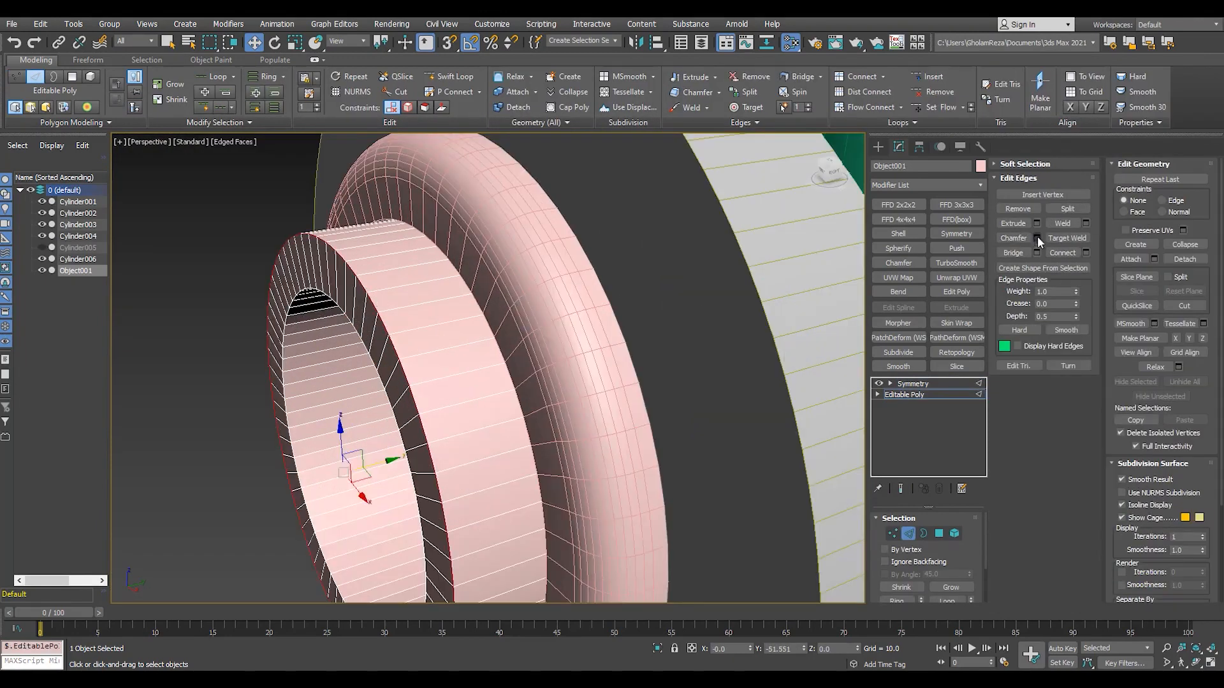
pyautogui.click(1036, 239)
pyautogui.moveTo(506, 412); pyautogui.dragTo(521, 486)
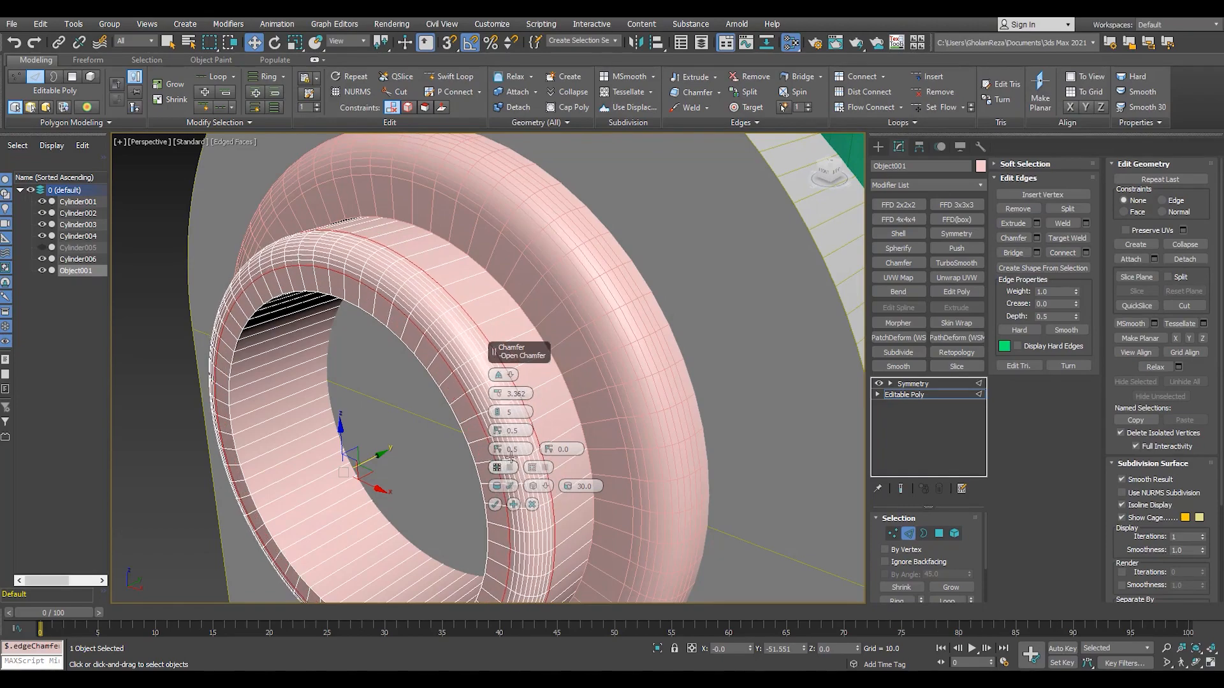
pyautogui.press('F4')
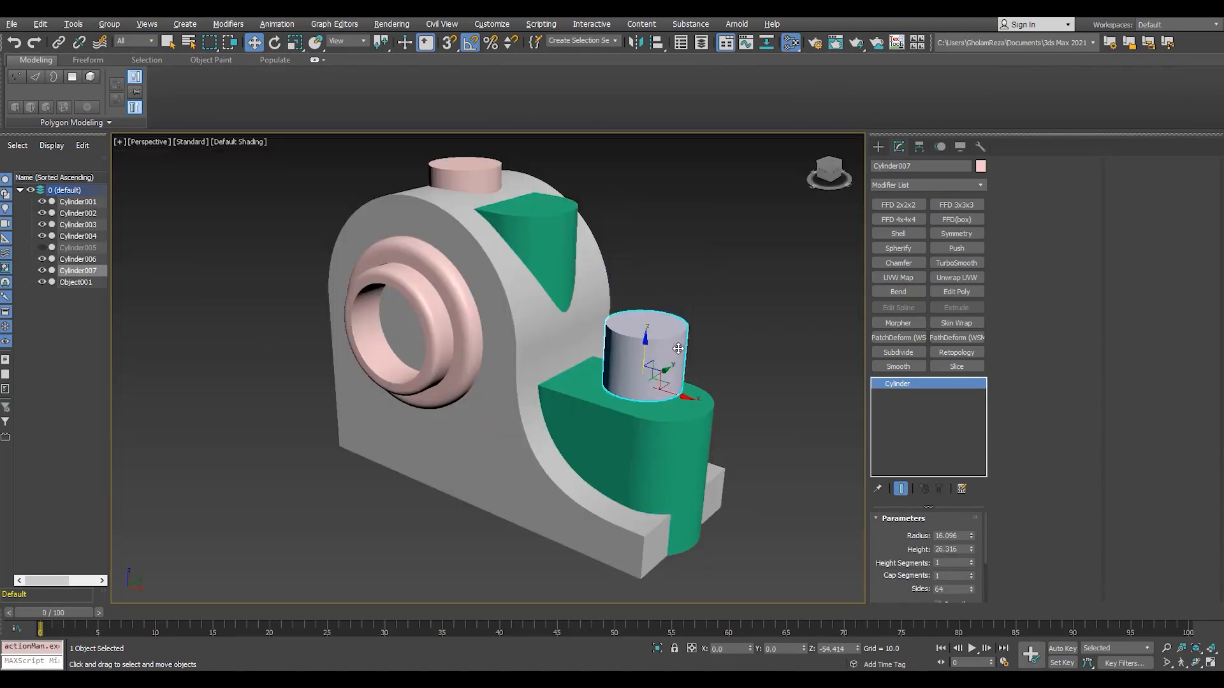
# - Snap the new upright cylinder to the centre of the foot slot solid's rounded end in the top view
pyautogui.scroll(5, 709, 426)
pyautogui.press('F4')
pyautogui.hotkey('alt', 'w')
pyautogui.middleClick(447, 293)
pyautogui.hotkey('alt', 'w')
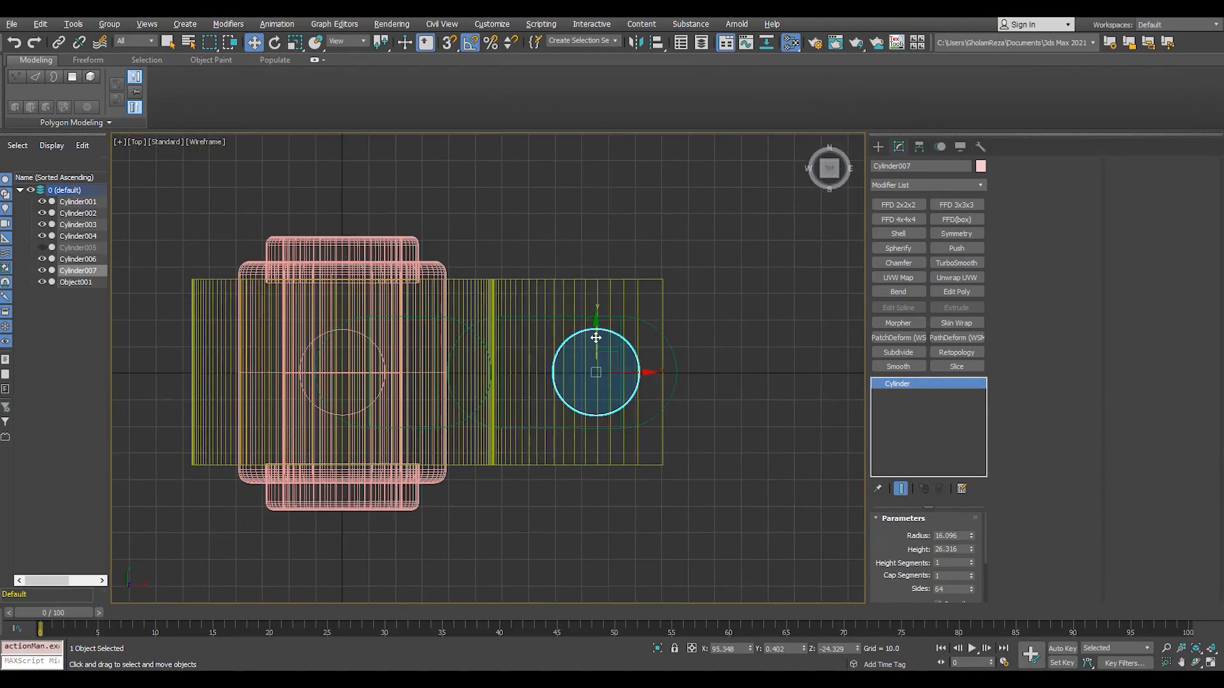
pyautogui.scroll(2, 663, 390)
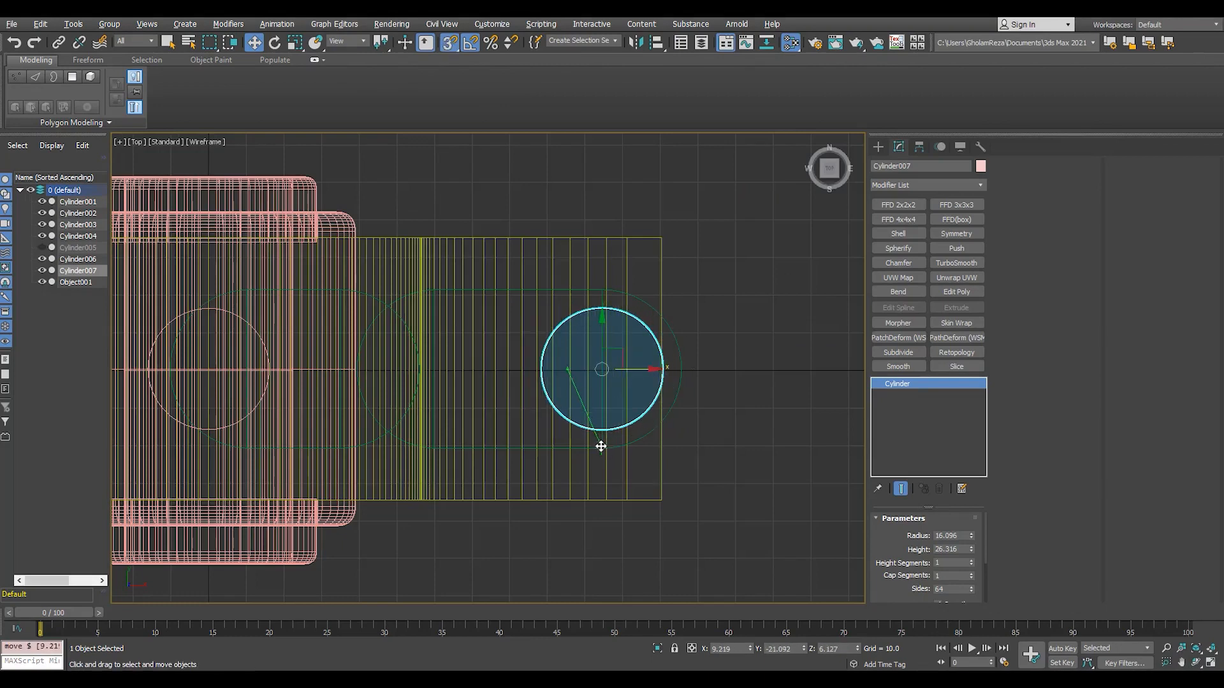
pyautogui.press('s')
# - Lower the new upright cylinder so that its base sinks into the top of the foot's slot solid
pyautogui.hotkey('alt', 'w')
pyautogui.middleClick(602, 446)
pyautogui.hotkey('alt', 'w')
pyautogui.keyDown('alt'); pyautogui.moveTo(593, 440); pyautogui.dragTo(529, 385, button='middle'); pyautogui.keyUp('alt')
pyautogui.scroll(-4, 534, 413)
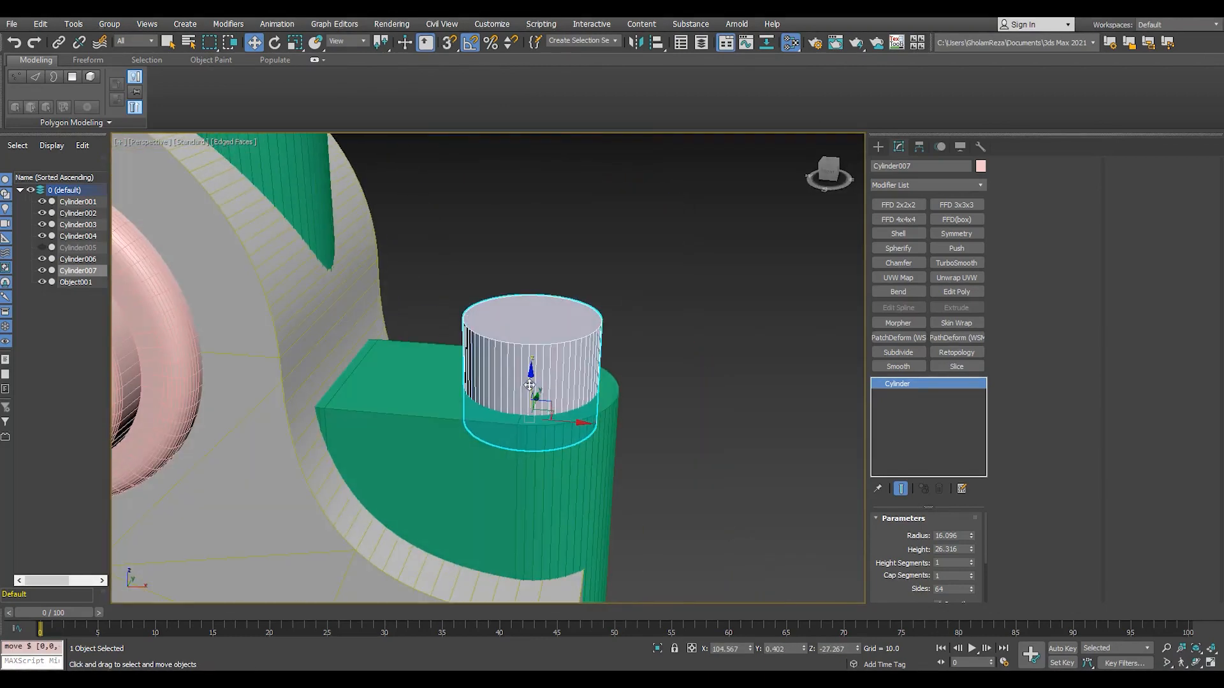
pyautogui.press('z')
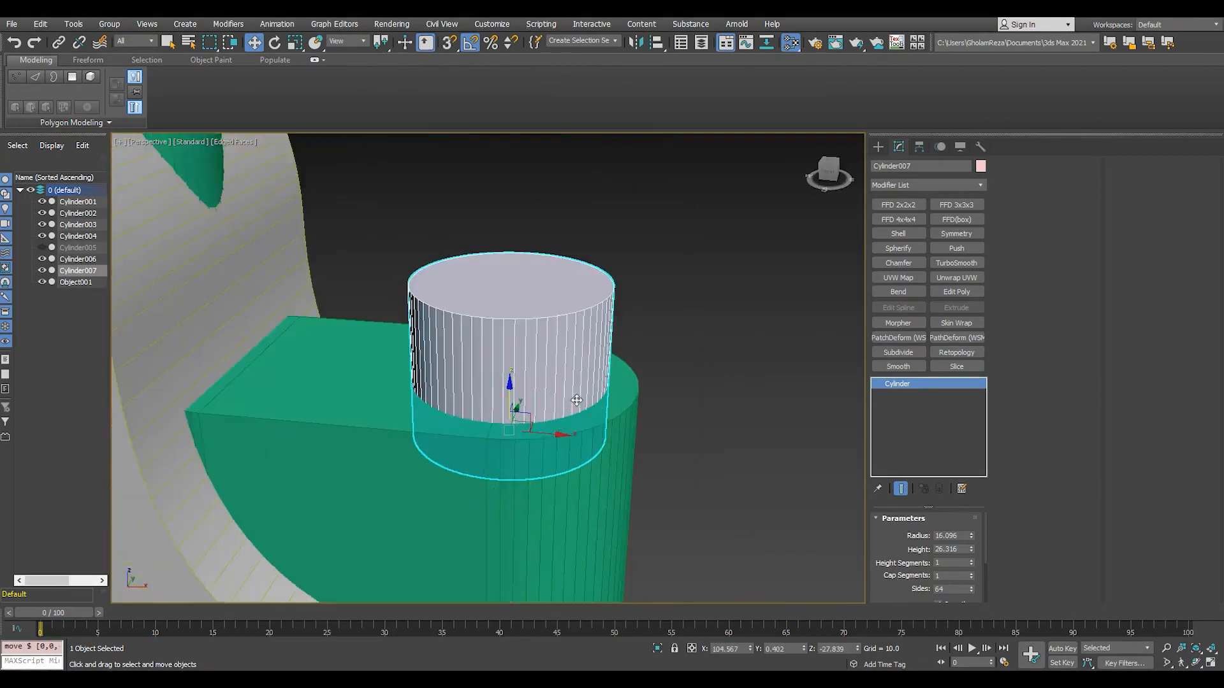
pyautogui.moveTo(502, 393); pyautogui.dragTo(493, 368, button='middle')
# - Apply an Edit Poly modifier to the upright cylinder on the foot and insert a horizontal edge loop near its base
pyautogui.press('F3')
pyautogui.click(938, 295)
pyautogui.hotkey('alt', '1')
pyautogui.scroll(3, 553, 417)
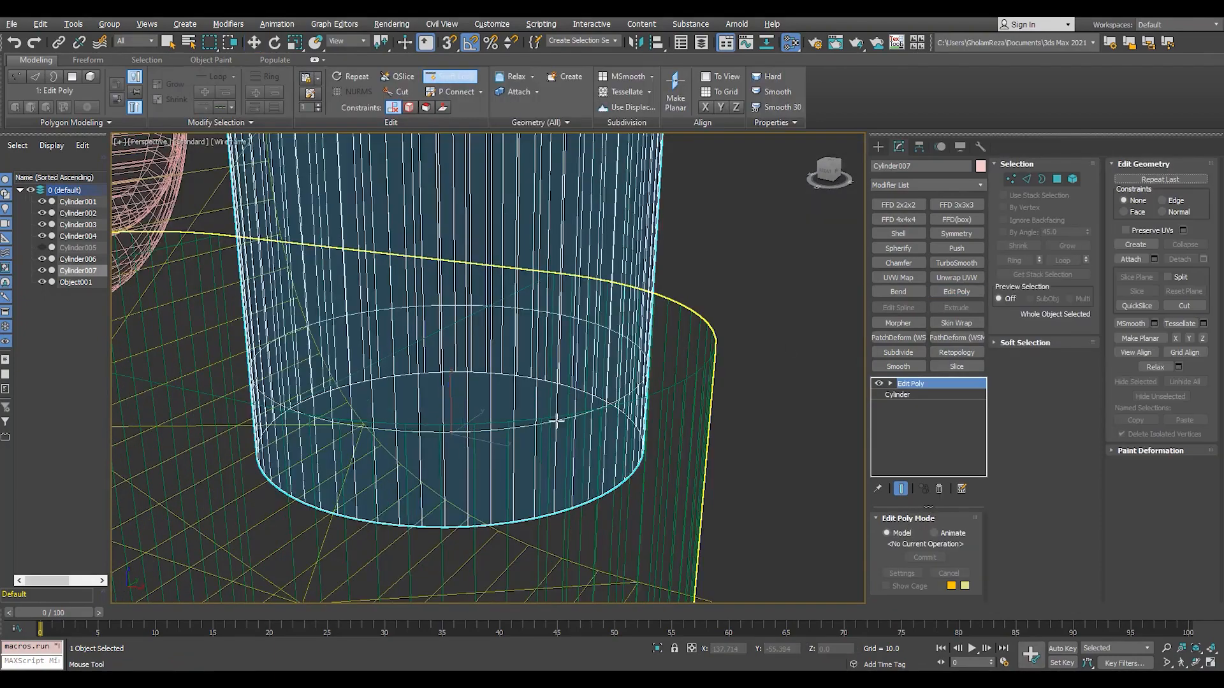
pyautogui.click(590, 423)
# - Select the new edge loop and snap-move it vertically to the top level of the foot's slot solid
pyautogui.press('2')
pyautogui.scroll(-3, 568, 408)
pyautogui.moveTo(659, 369); pyautogui.dragTo(658, 370)
pyautogui.press('s')
pyautogui.scroll(3, 560, 399)
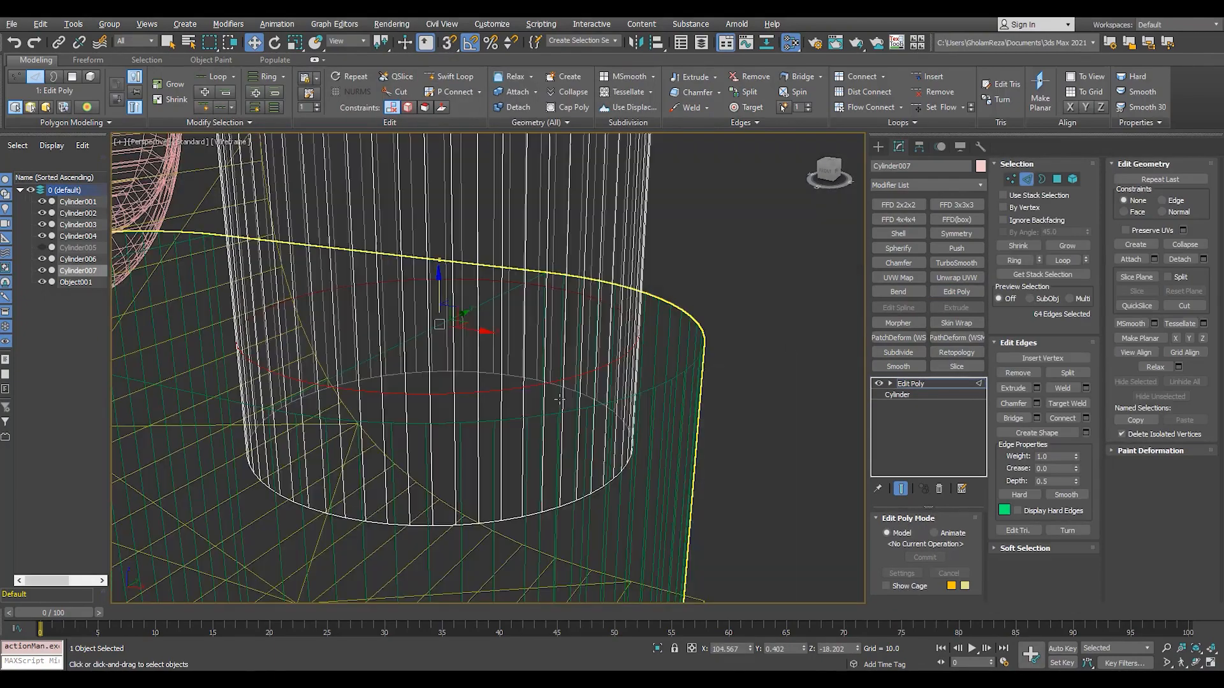
# - Select the polygon band below the cylinder's edge loop and insert a second loop just beneath the first
pyautogui.press('4')
pyautogui.click(518, 452)
pyautogui.keyDown('shift'); pyautogui.click(495, 445); pyautogui.keyUp('shift')
pyautogui.scroll(2, 486, 430)
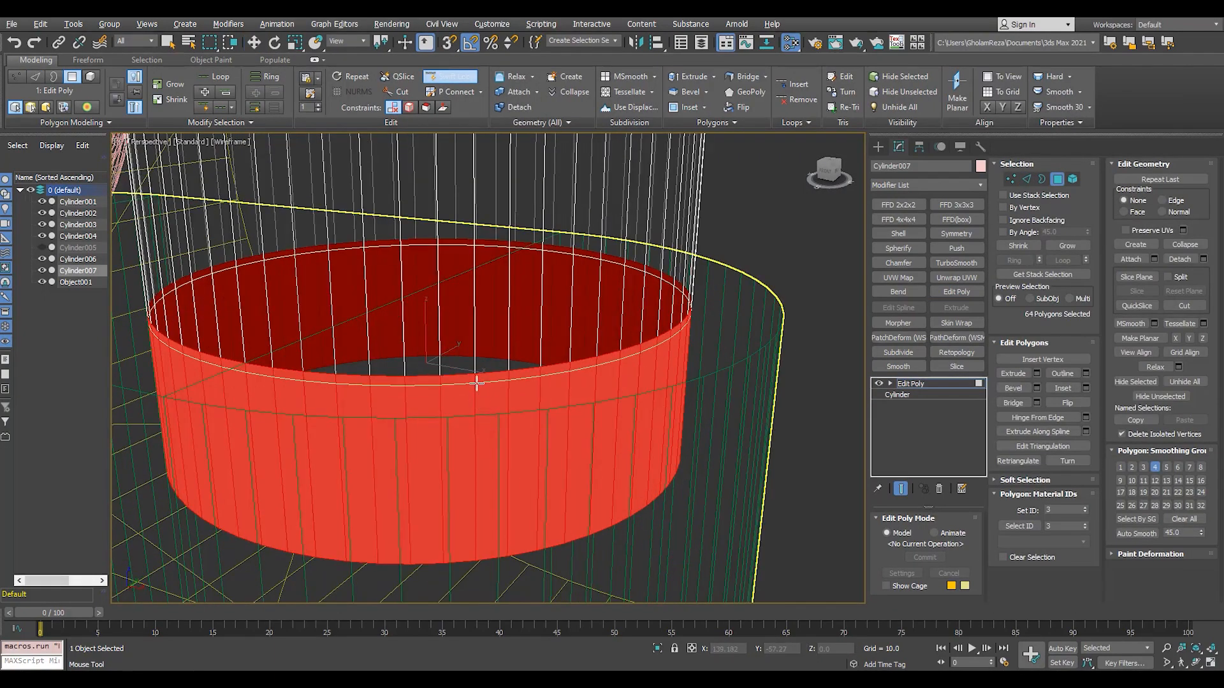
pyautogui.scroll(-2, 481, 401)
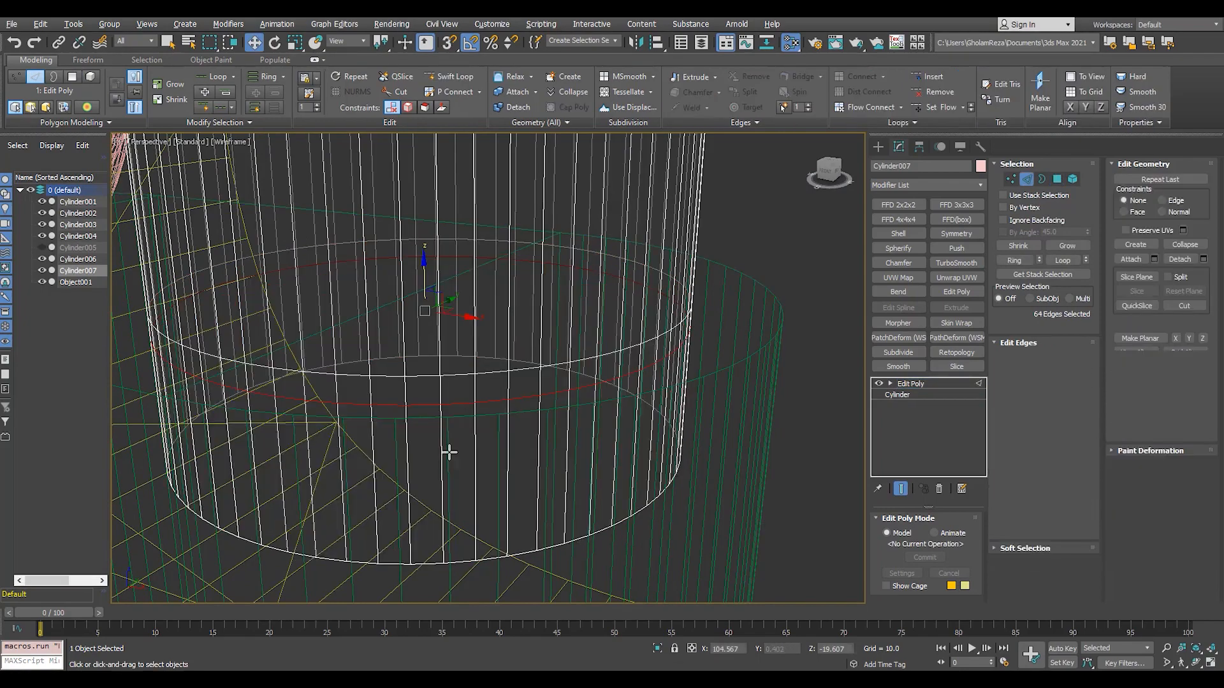
# - Scale the lowest polygon band of the upright cylinder inward to form a narrower stepped base
pyautogui.press('r')
pyautogui.moveTo(433, 377)
pyautogui.keyDown('alt'); pyautogui.mouseDown(button='middle')
pyautogui.moveTo(541, 390)
pyautogui.moveTo(565, 378)
pyautogui.mouseUp(button='middle'); pyautogui.keyUp('alt')
pyautogui.click(918, 385)
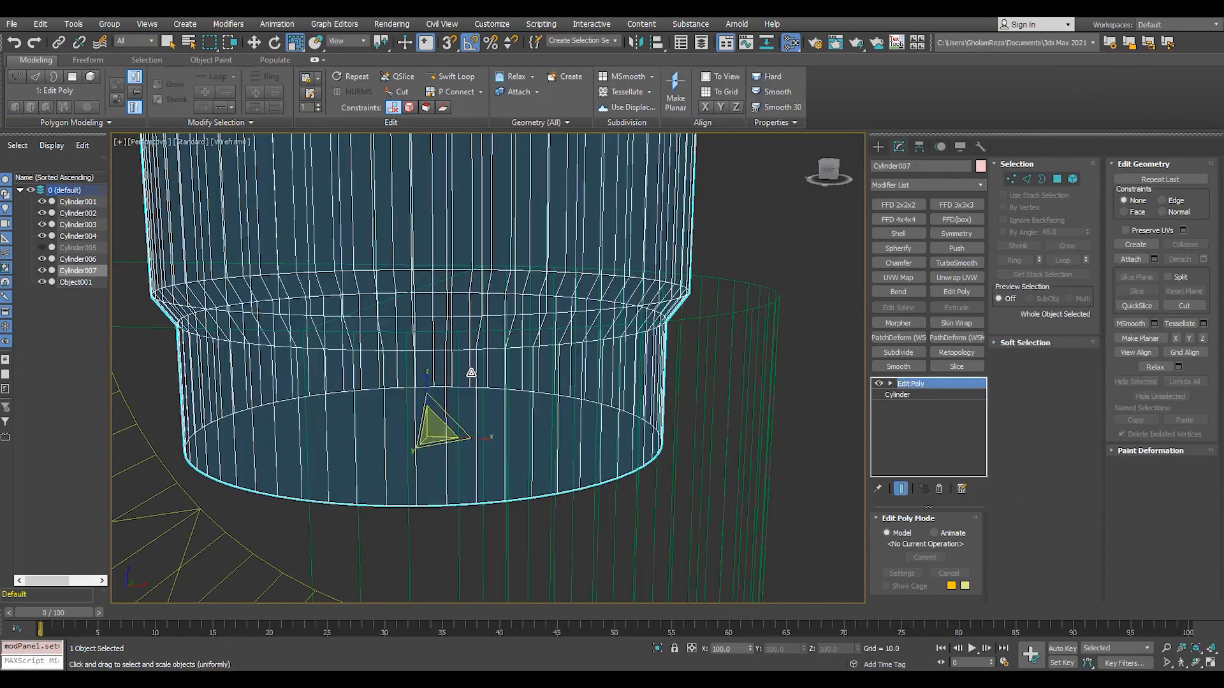
pyautogui.press('4')
pyautogui.moveTo(436, 361); pyautogui.dragTo(434, 370)
# - Auto-smooth all polygons of the stepped upright cylinder on the foot and deselect it
pyautogui.hotkey('ctrl', 'a')
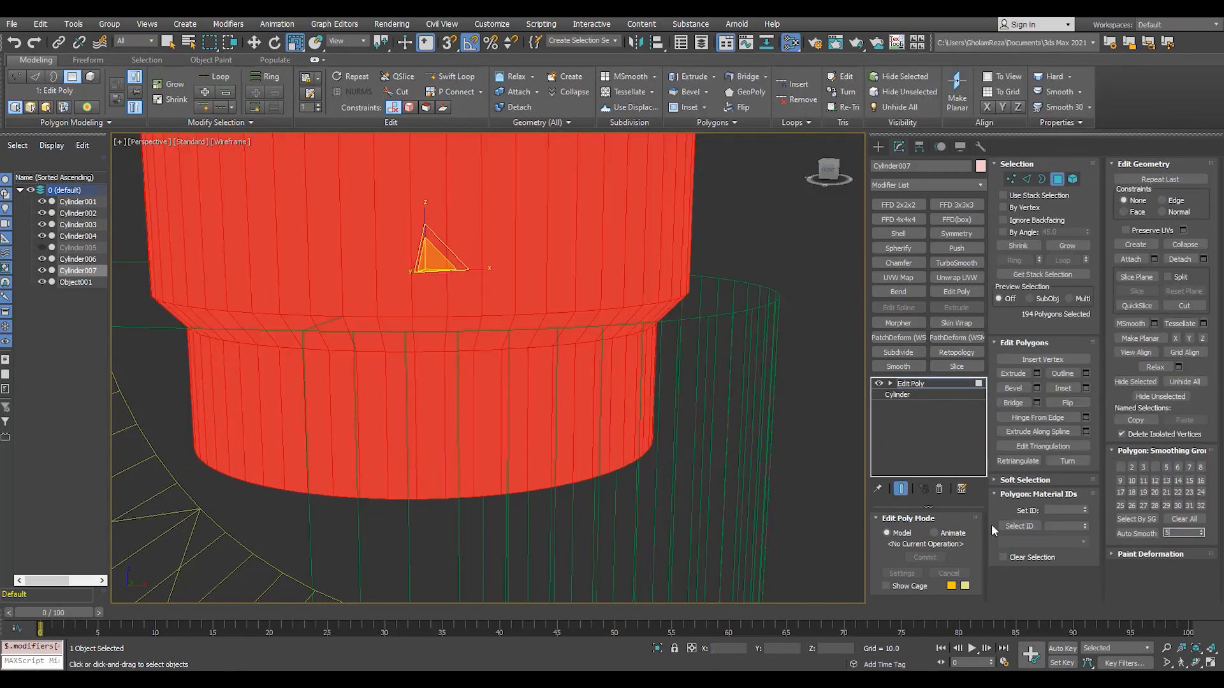
pyautogui.click(913, 389)
pyautogui.click(761, 281)
pyautogui.press('F3')
pyautogui.scroll(-4, 694, 395)
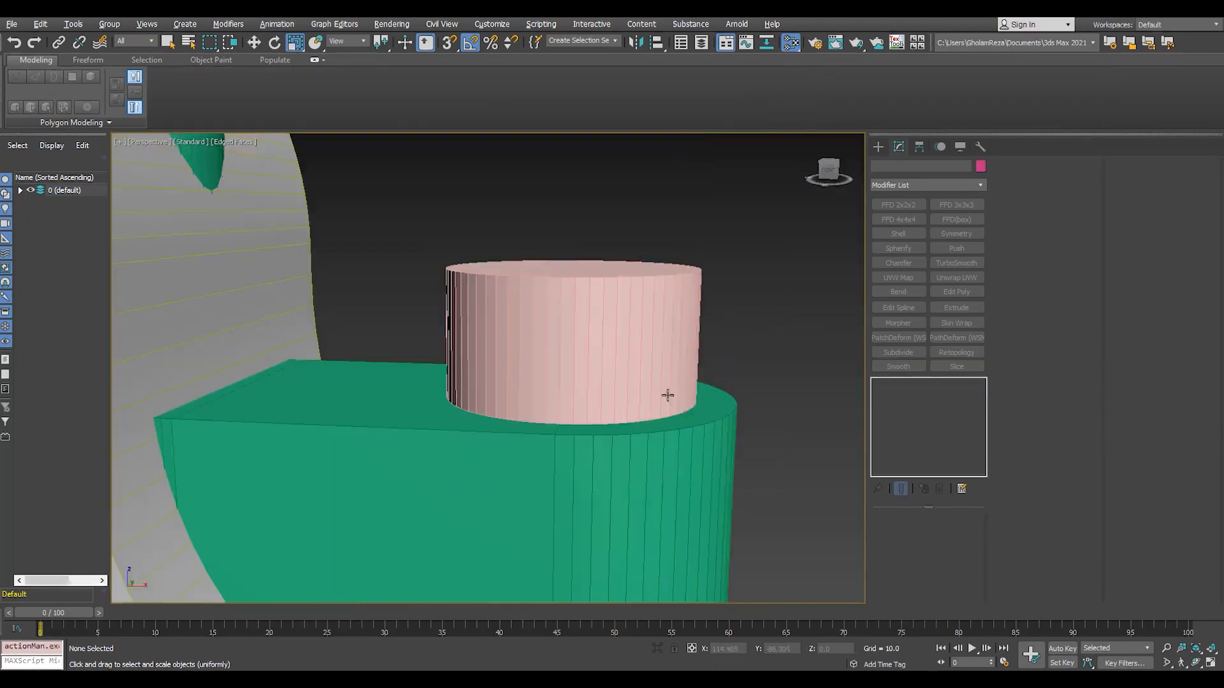
# - Create an eight-sided cylinder about 9.8 high on top of the stepped washer above the upper slot solid
pyautogui.scroll(-4, 797, 338)
pyautogui.moveTo(666, 396)
pyautogui.keyDown('alt'); pyautogui.mouseDown(button='middle')
pyautogui.moveTo(790, 357)
pyautogui.moveTo(578, 401)
pyautogui.mouseUp(button='middle'); pyautogui.keyUp('alt')
pyautogui.click(578, 402)
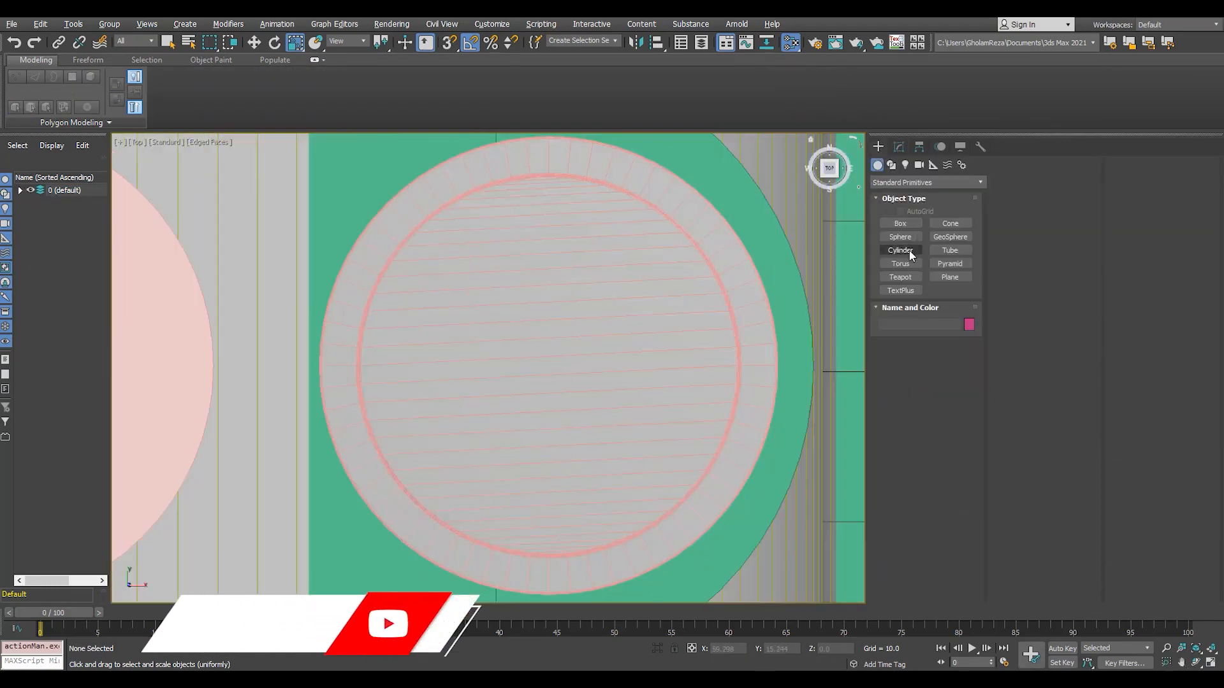
pyautogui.click(900, 250)
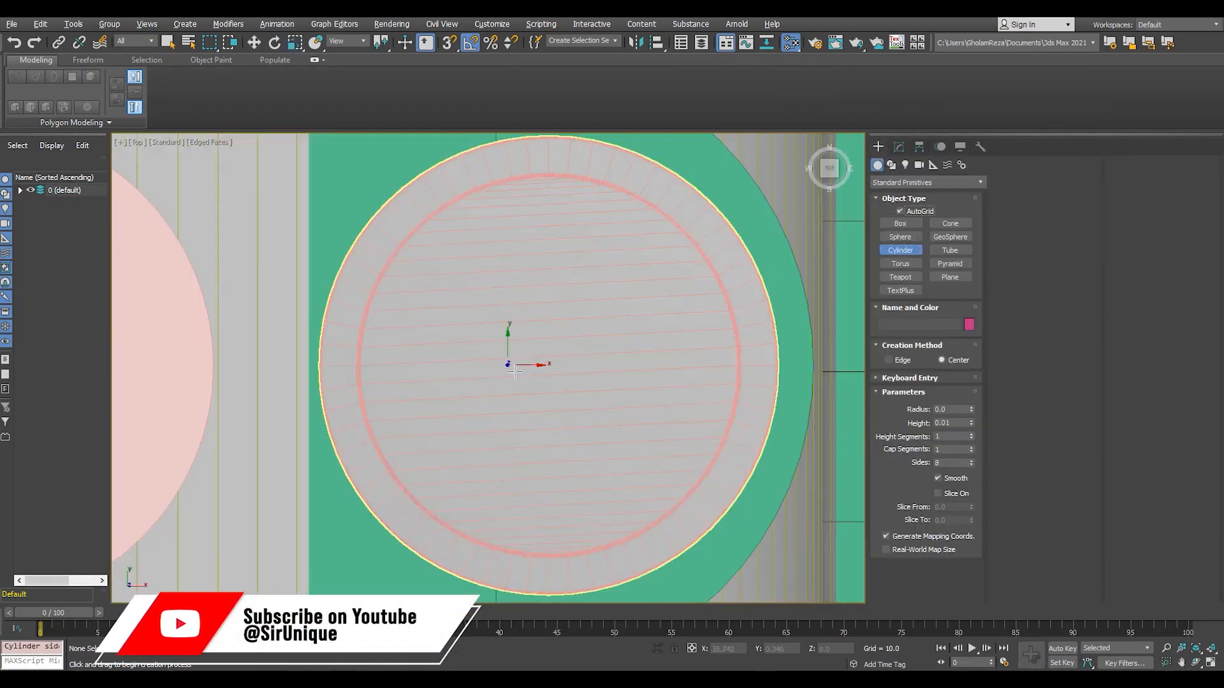
pyautogui.moveTo(553, 384); pyautogui.dragTo(701, 497)
pyautogui.click(601, 312)
pyautogui.press('r')
# - Move the octagonal cylinder horizontally in the front view to line up with the centre of the stepped washer
pyautogui.hotkey('alt', 'w')
pyautogui.rightClick(717, 219)
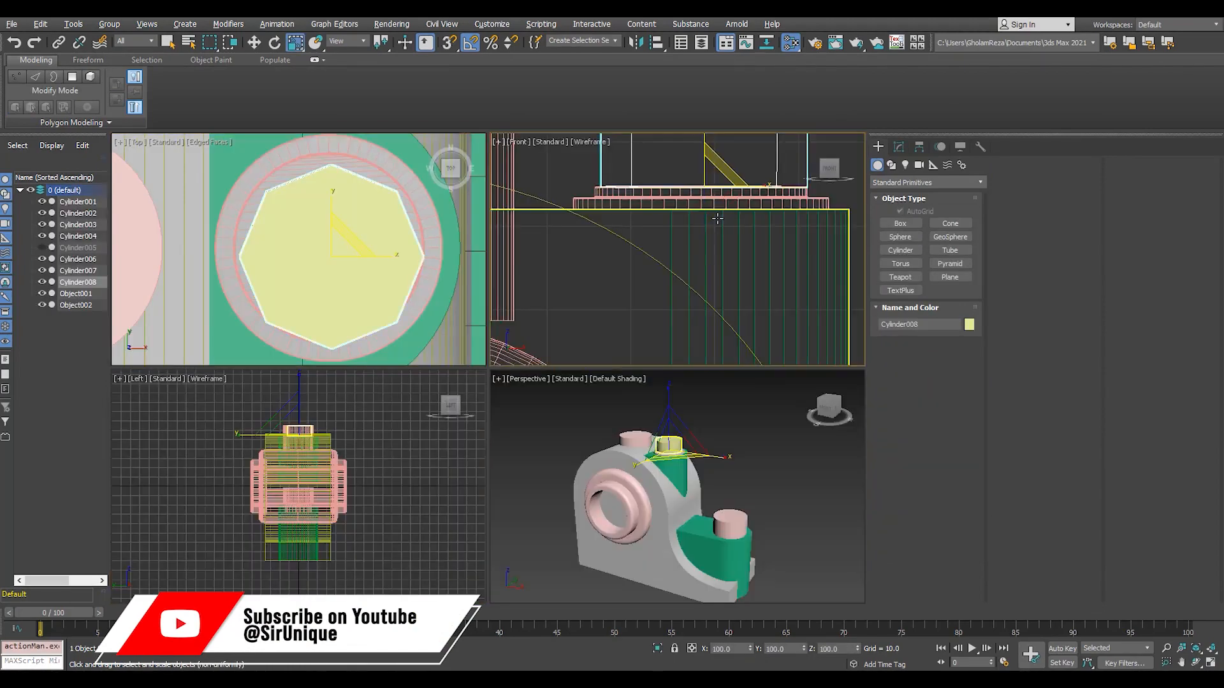
pyautogui.press('e')
pyautogui.hotkey('alt', 'w')
pyautogui.scroll(8, 681, 283)
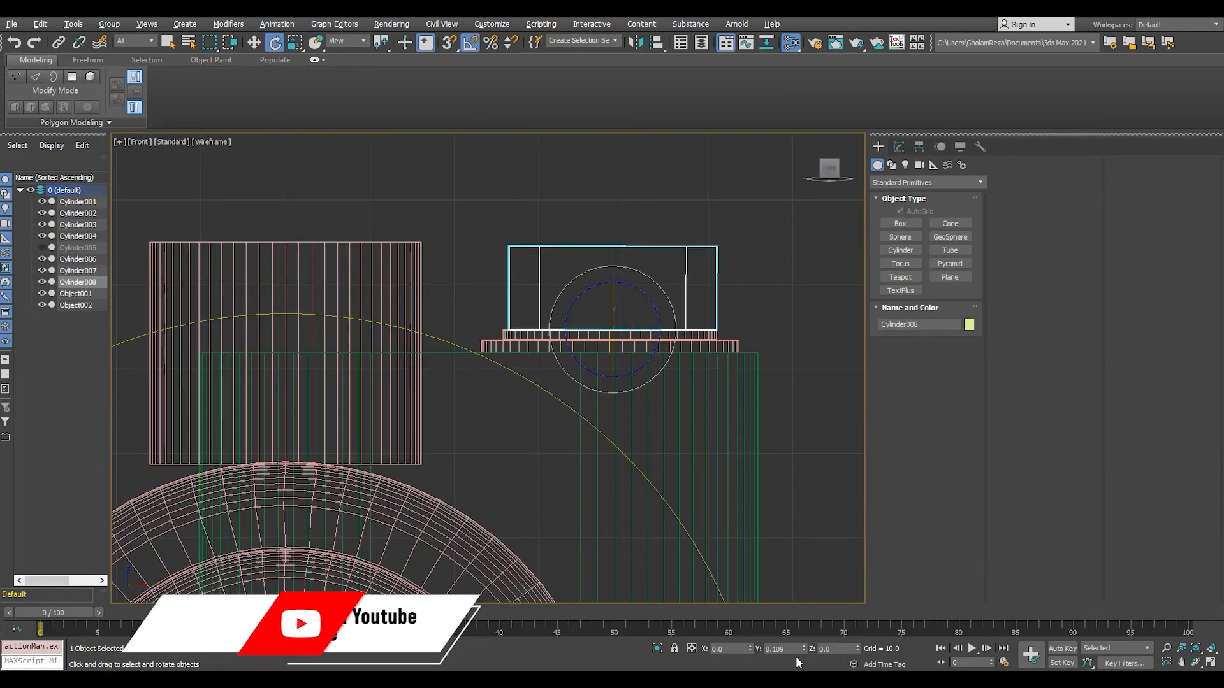
pyautogui.press('w')
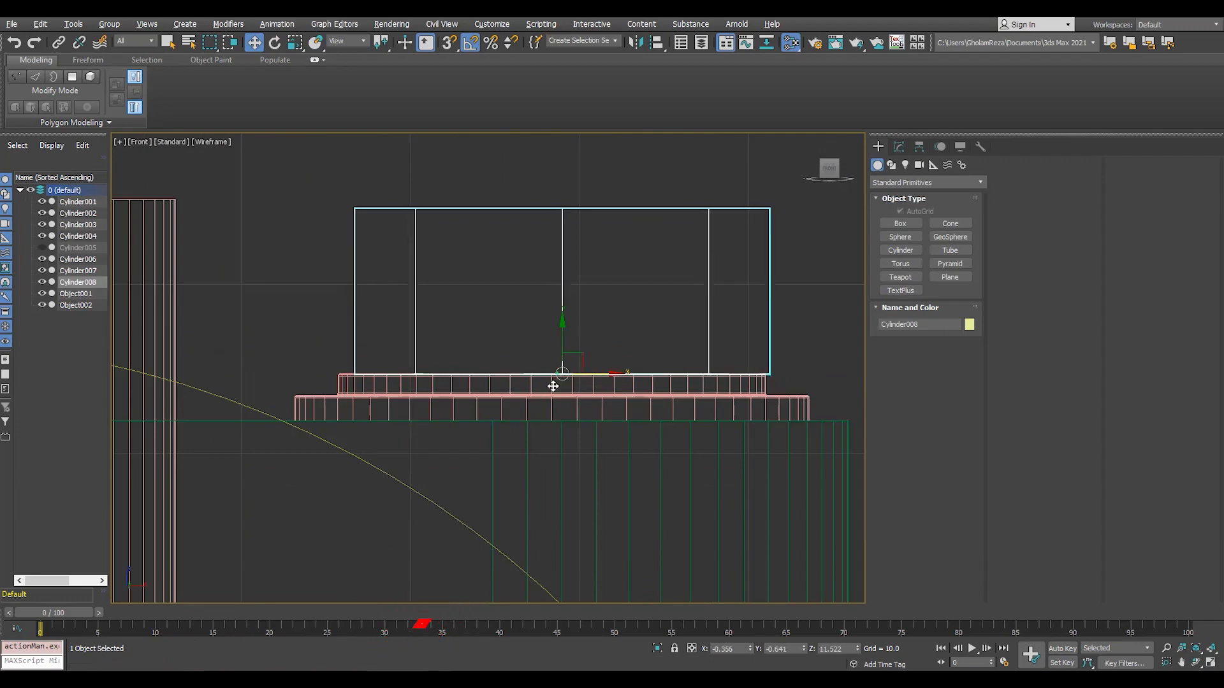
pyautogui.moveTo(553, 386); pyautogui.dragTo(545, 386)
pyautogui.scroll(4, 694, 385)
pyautogui.scroll(-2, 332, 368)
pyautogui.click(227, 326)
pyautogui.scroll(8, 705, 357)
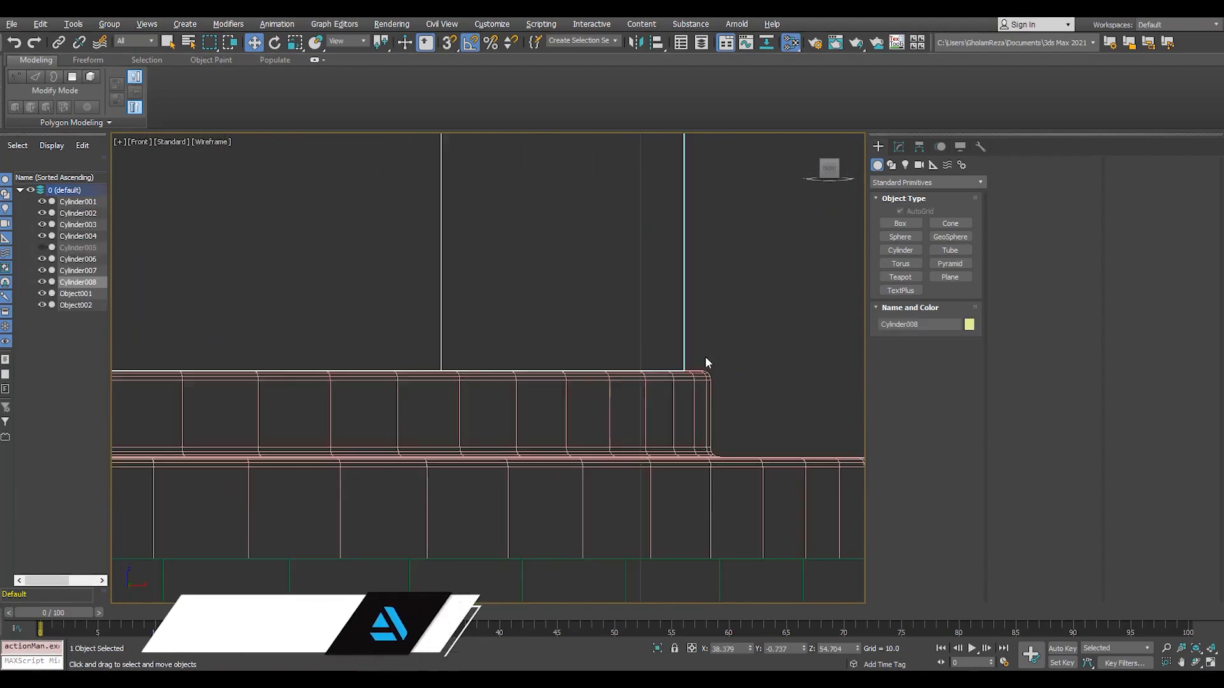
pyautogui.scroll(-2, 629, 370)
# - Snap the octagonal cylinder to Y 0 on the model's centre line in the top view
pyautogui.hotkey('alt', 'w')
pyautogui.rightClick(753, 483)
pyautogui.hotkey('alt', 'w')
pyautogui.scroll(5, 494, 287)
pyautogui.scroll(3, 499, 283)
pyautogui.press('F4')
pyautogui.keyDown('alt'); pyautogui.moveTo(499, 283); pyautogui.dragTo(427, 325, button='middle'); pyautogui.keyUp('alt')
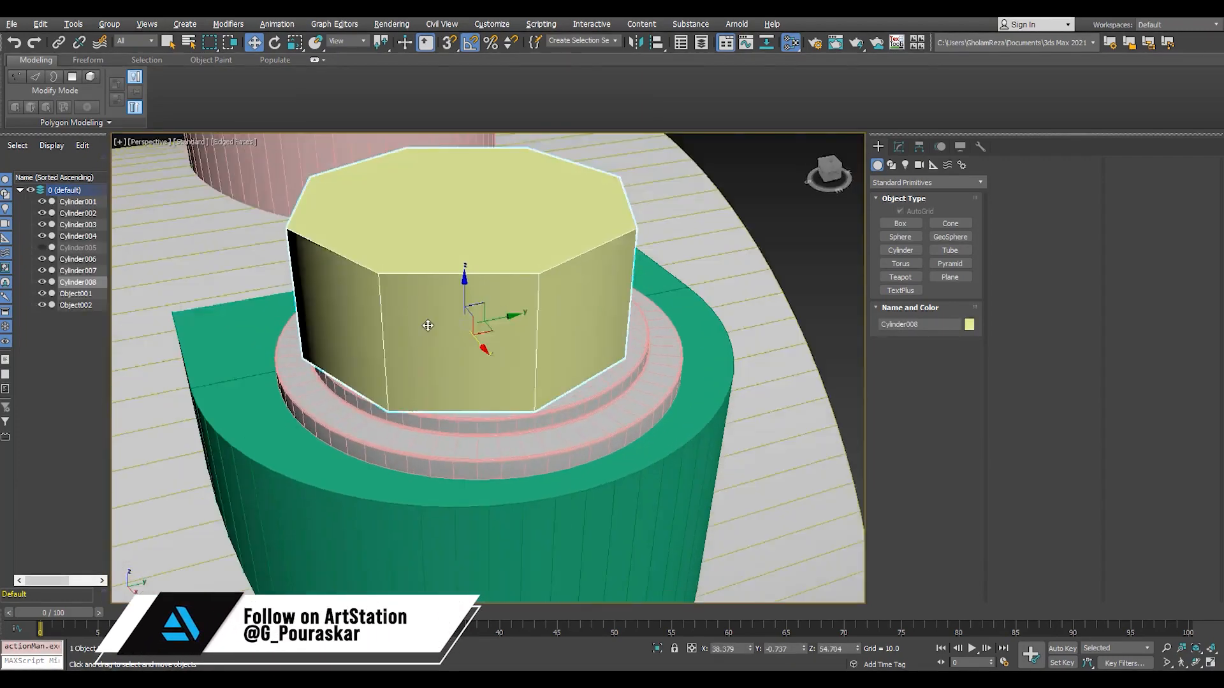
pyautogui.hotkey('alt', 'w')
pyautogui.rightClick(319, 281)
pyautogui.hotkey('alt', 'w')
pyautogui.scroll(-6, 469, 380)
pyautogui.press('F3')
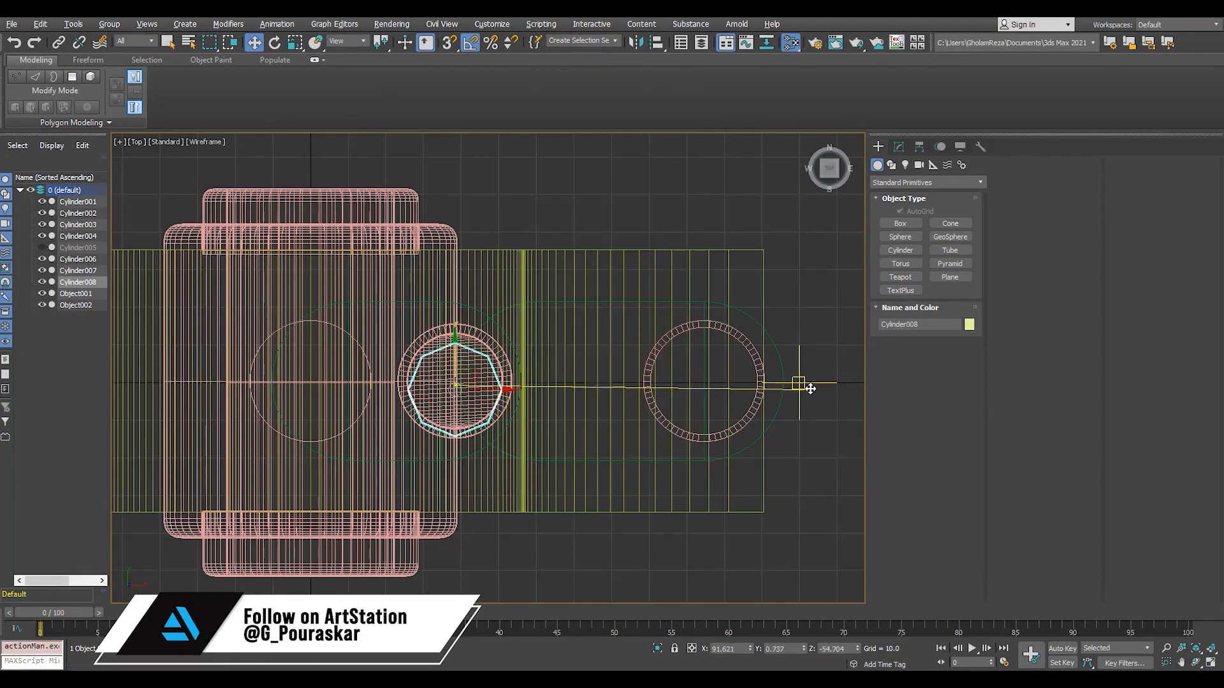
pyautogui.moveTo(810, 389); pyautogui.dragTo(810, 388)
pyautogui.press('s')
# - Set the octagonal cylinder's radius to 10
pyautogui.hotkey('alt', 'w')
pyautogui.rightClick(708, 440)
pyautogui.hotkey('alt', 'w')
pyautogui.keyDown('alt'); pyautogui.moveTo(644, 427); pyautogui.dragTo(556, 401, button='middle'); pyautogui.keyUp('alt')
pyautogui.click(899, 148)
pyautogui.moveTo(961, 536); pyautogui.dragTo(777, 530)
pyautogui.write('1')
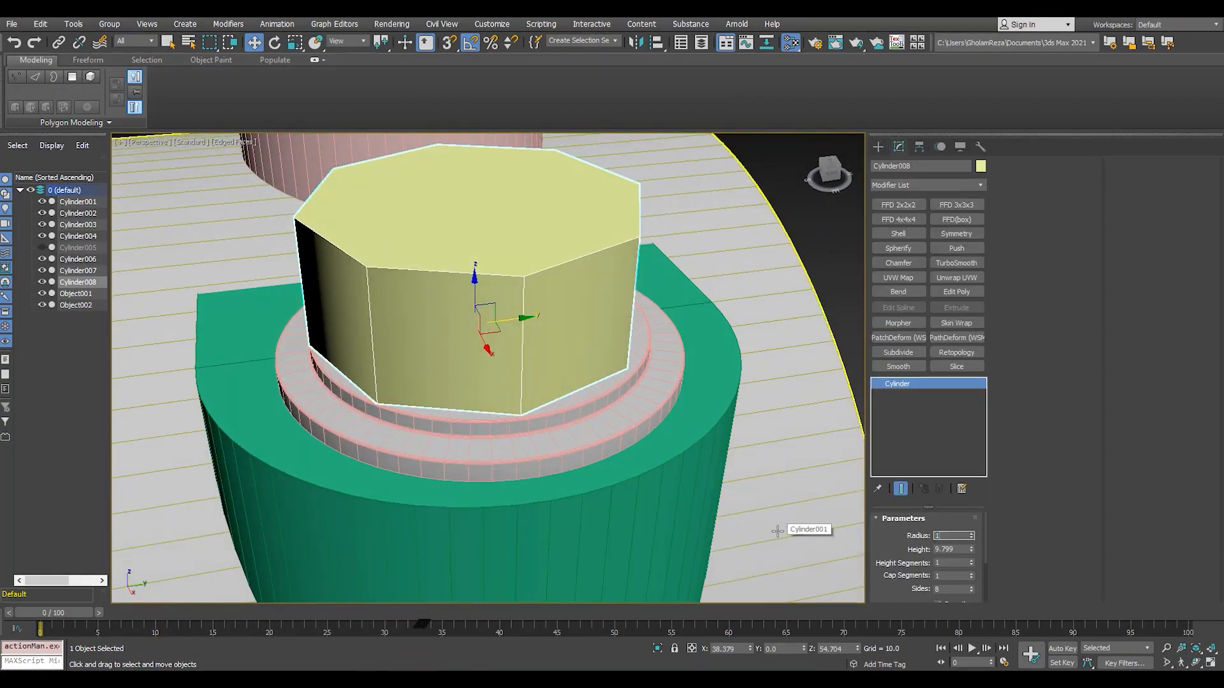
pyautogui.write('0')
pyautogui.press('Return')
# - Reduce the octagonal cylinder's height to 5.879
pyautogui.keyDown('alt'); pyautogui.moveTo(388, 336); pyautogui.dragTo(418, 300, button='middle'); pyautogui.keyUp('alt')
pyautogui.scroll(2, 418, 300)
pyautogui.moveTo(971, 549); pyautogui.dragTo(972, 571)
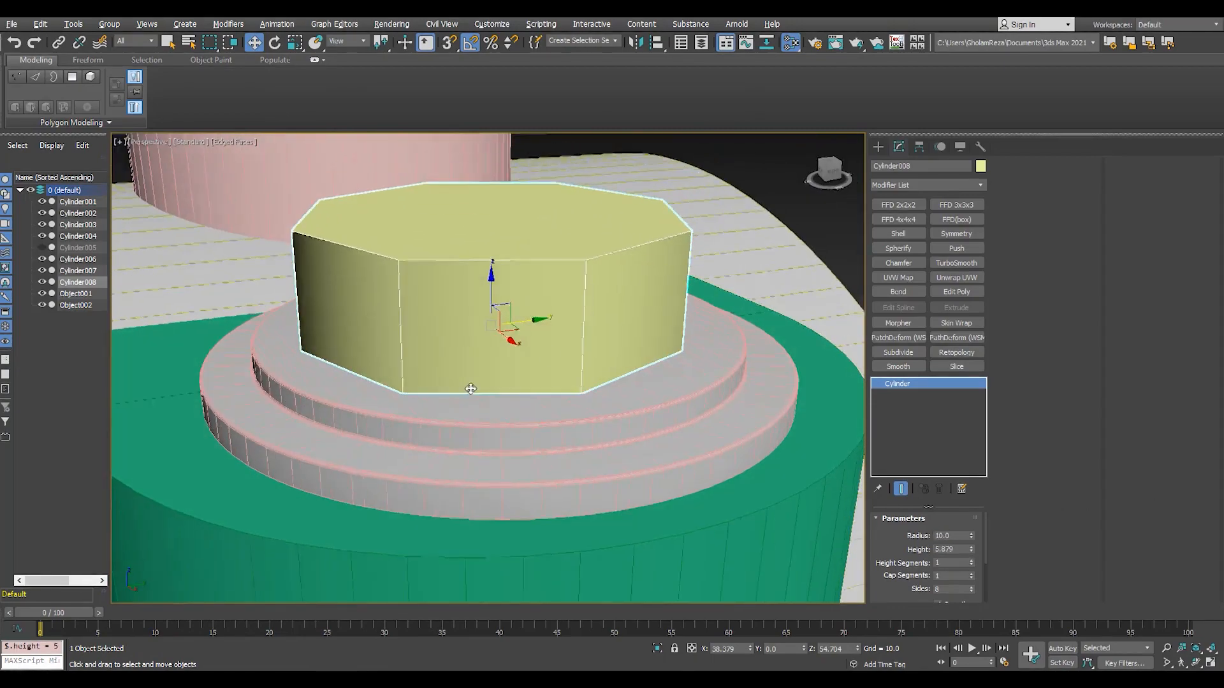
pyautogui.keyDown('alt'); pyautogui.moveTo(470, 388); pyautogui.dragTo(522, 358, button='middle'); pyautogui.keyUp('alt')
pyautogui.keyDown('alt'); pyautogui.moveTo(489, 518); pyautogui.dragTo(541, 408, button='middle'); pyautogui.keyUp('alt')
# - Select the stepped washer beneath the octagonal cylinder and set its Y position to 0
pyautogui.hotkey('alt', 'w')
pyautogui.scroll(4, 281, 254)
pyautogui.hotkey('alt', 'w')
pyautogui.scroll(3, 552, 419)
pyautogui.scroll(-2, 552, 418)
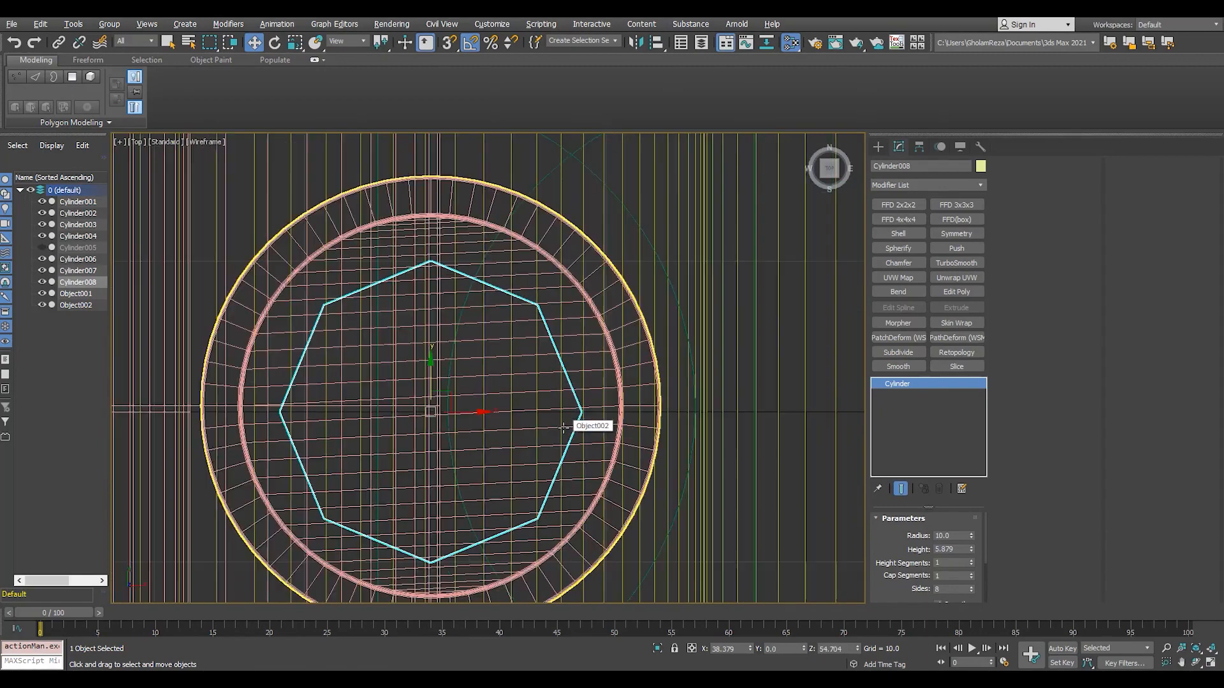
pyautogui.click(624, 374)
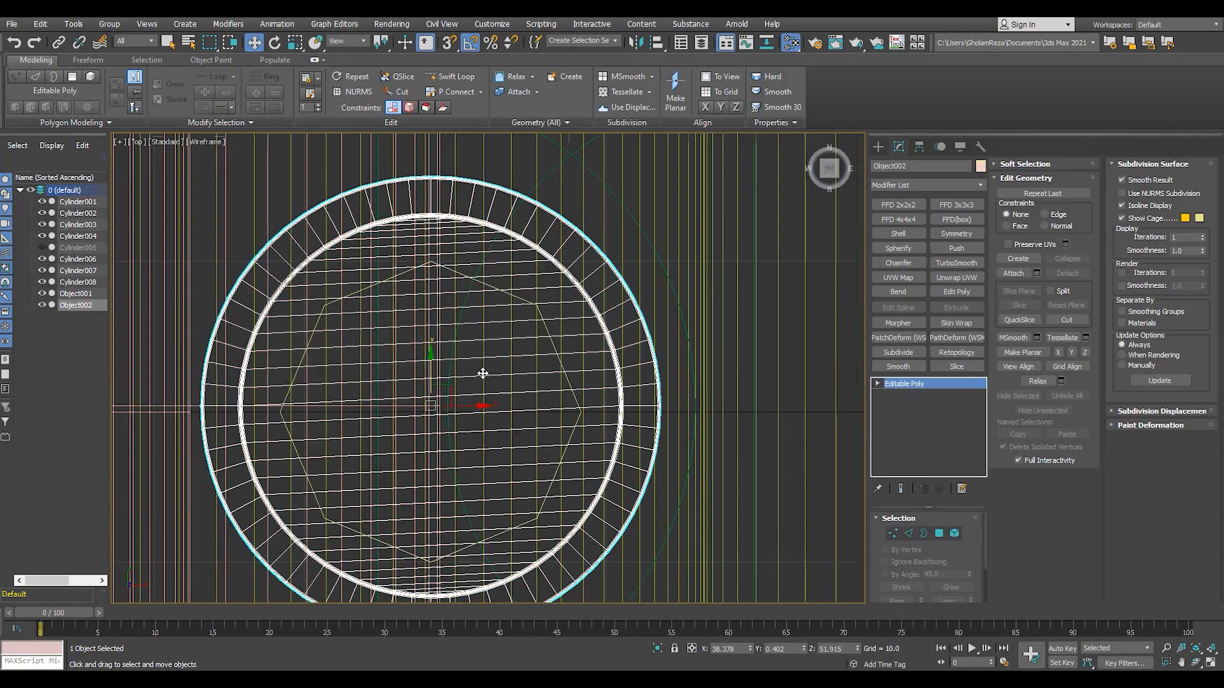
pyautogui.scroll(-3, 481, 374)
pyautogui.moveTo(456, 354); pyautogui.dragTo(688, 398)
pyautogui.hotkey('ctrl', 'z')
pyautogui.rightClick(805, 649)
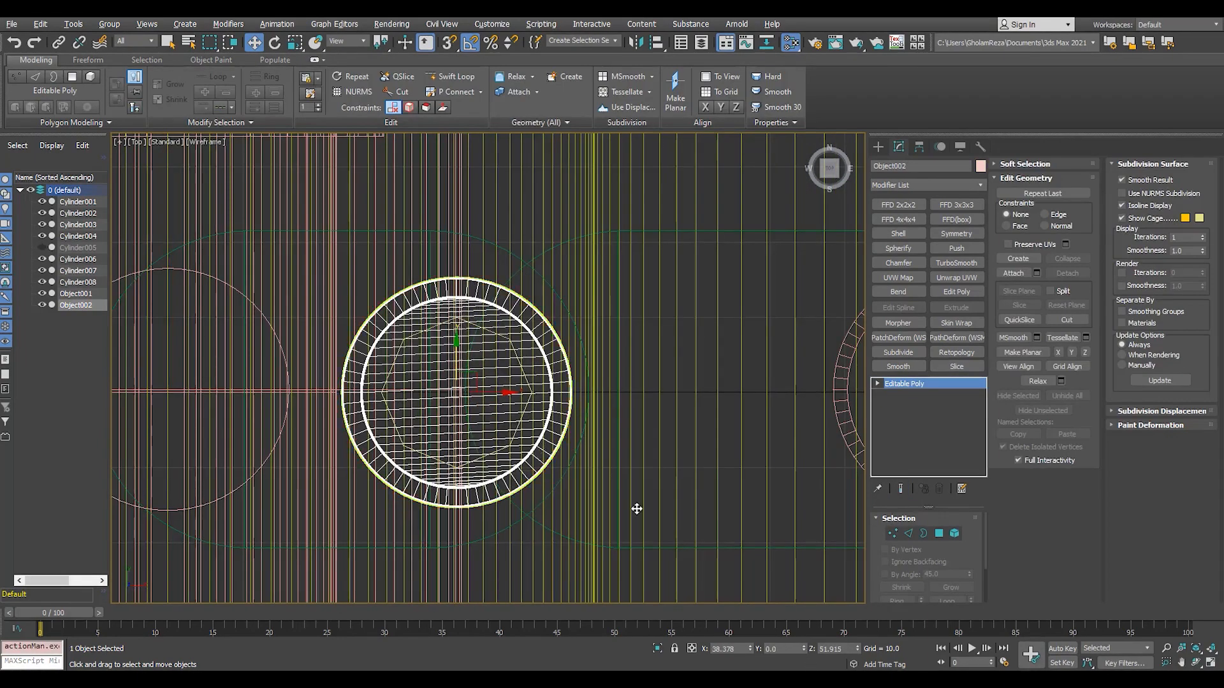
# - Apply an Edit Poly modifier to the octagonal cylinder and delete its top face
pyautogui.hotkey('alt', 'w')
pyautogui.scroll(1, 634, 506)
pyautogui.hotkey('alt', 'w')
pyautogui.click(582, 302)
pyautogui.keyDown('alt'); pyautogui.moveTo(604, 467); pyautogui.dragTo(599, 421, button='middle'); pyautogui.keyUp('alt')
pyautogui.click(944, 298)
pyautogui.press('4')
pyautogui.click(580, 257)
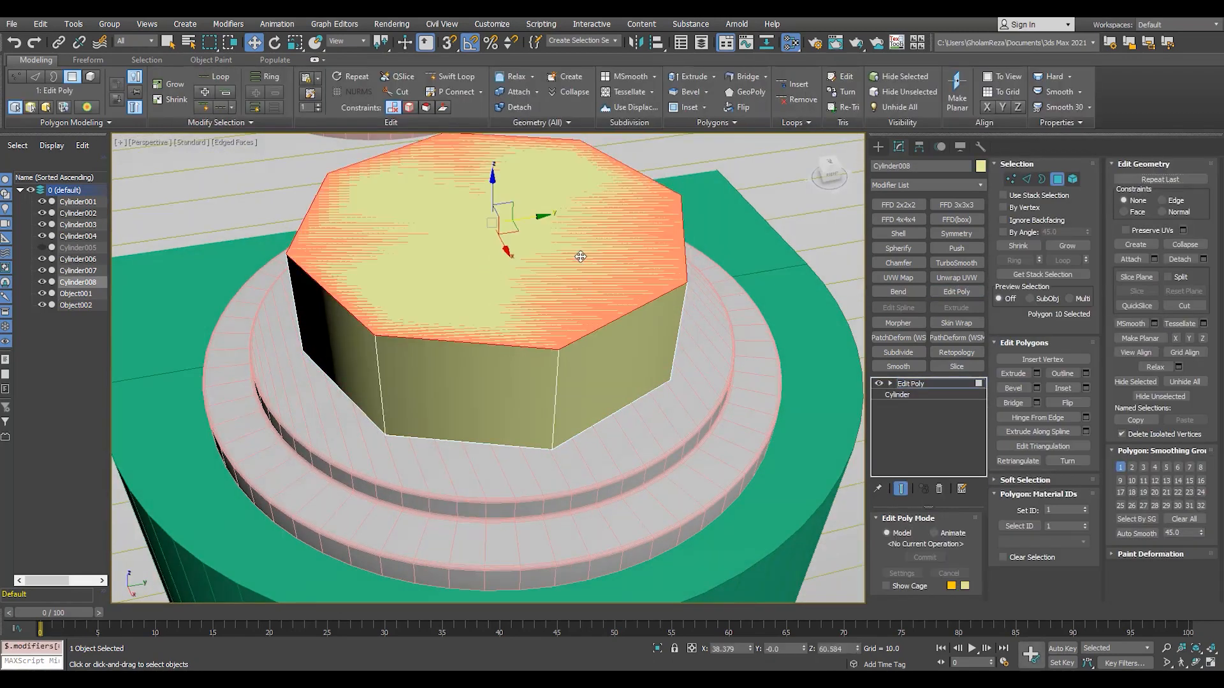
pyautogui.press('Delete')
# - Extend the octagon's open top border inward with a scaled copy and raise it to form a sloped top
pyautogui.press('3')
pyautogui.keyDown('shift'); pyautogui.moveTo(486, 226); pyautogui.dragTo(504, 293); pyautogui.keyUp('shift')
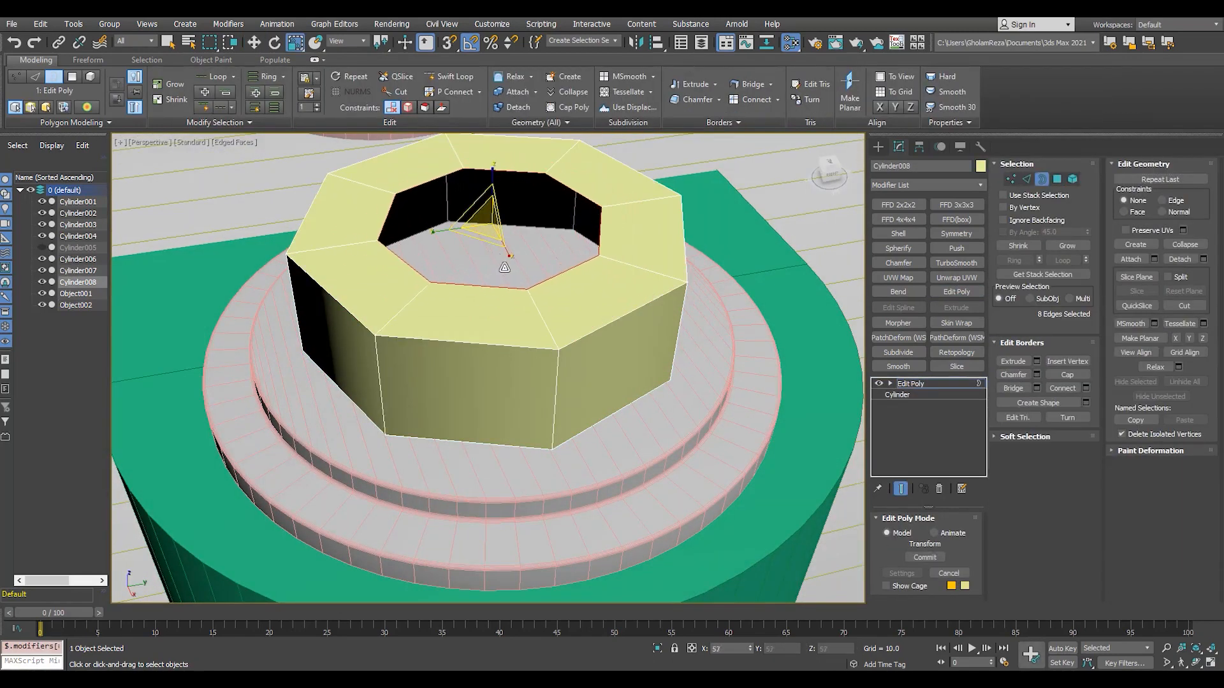
pyautogui.keyDown('alt'); pyautogui.moveTo(499, 334); pyautogui.dragTo(543, 285, button='middle'); pyautogui.keyUp('alt')
pyautogui.press('w')
pyautogui.moveTo(496, 183); pyautogui.dragTo(502, 152)
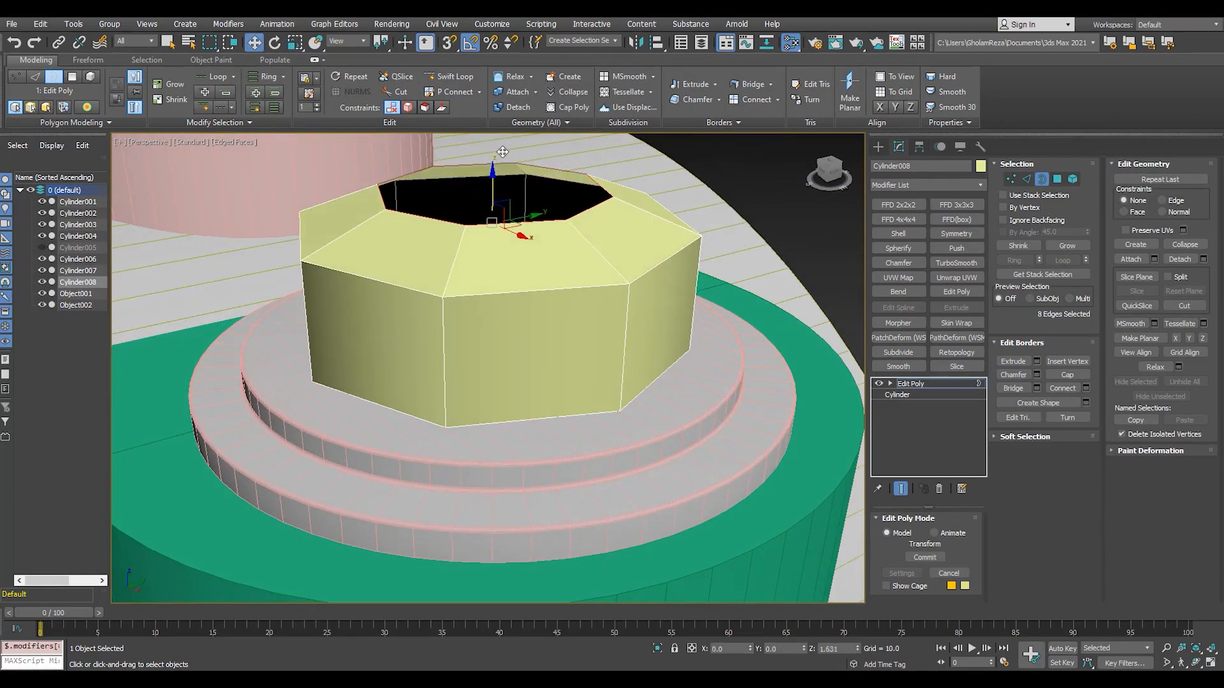
# - Auto-smooth all polygons of the octagonal head with a threshold of 5
pyautogui.press('4')
pyautogui.click(489, 338)
pyautogui.hotkey('ctrl', 'a')
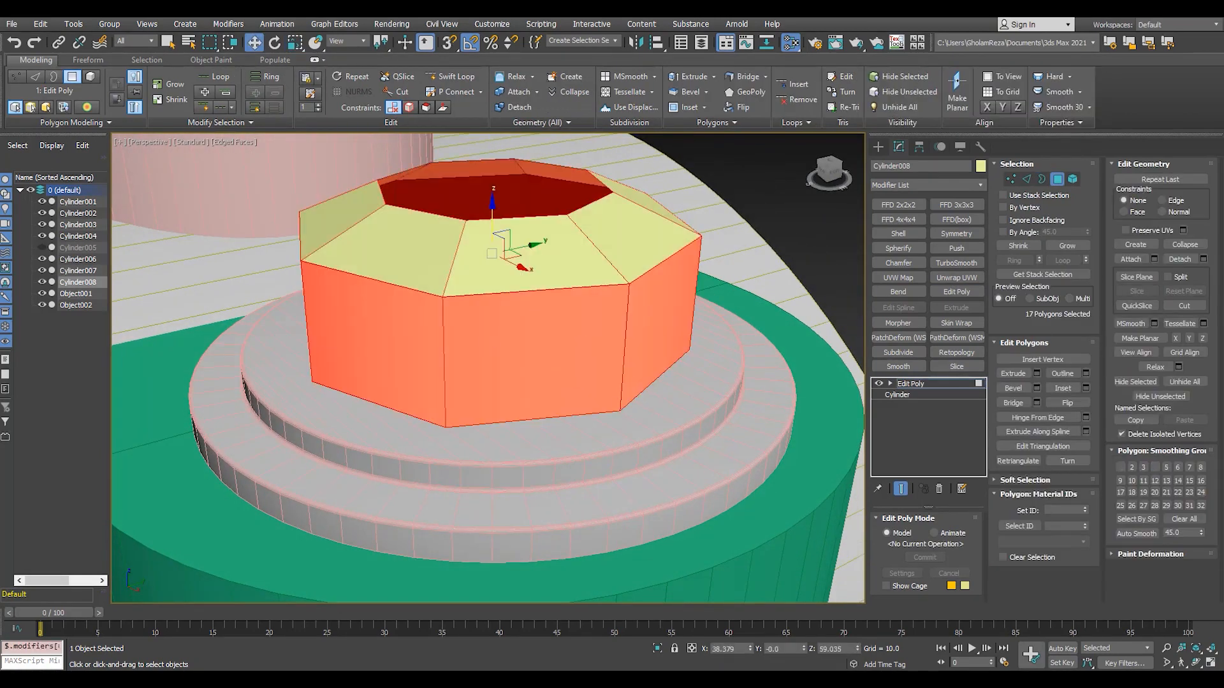
pyautogui.write('5')
pyautogui.press('Return')
pyautogui.click(1135, 533)
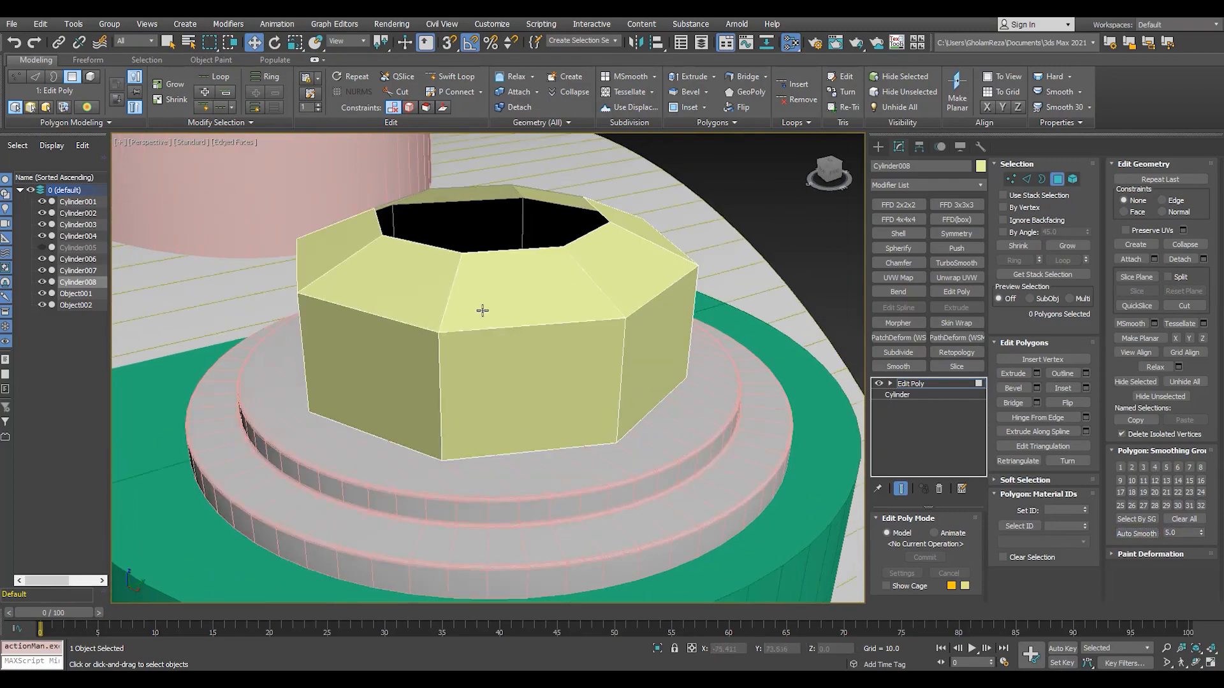
# - Select the ring of sloped top faces on the octagonal head and auto-smooth them with a threshold of 45
pyautogui.click(481, 309)
pyautogui.keyDown('shift'); pyautogui.click(561, 281); pyautogui.keyUp('shift')
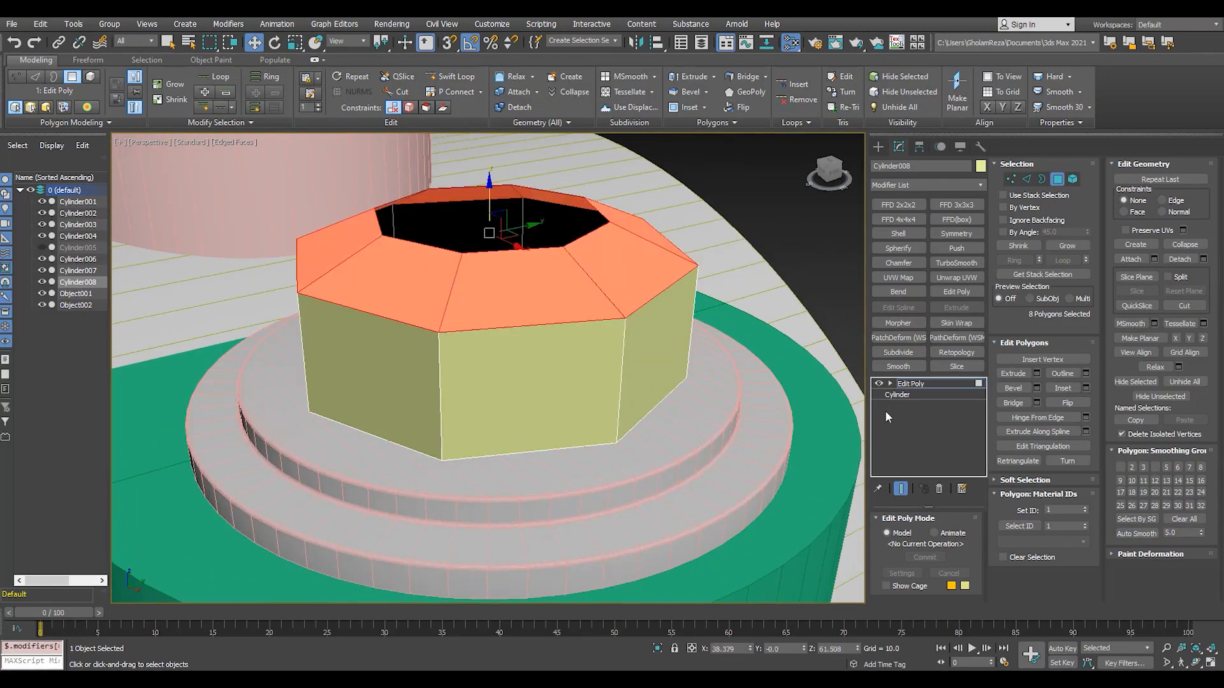
pyautogui.write('45')
pyautogui.click(1135, 534)
# - Cap the octagonal head's top opening and connect opposite cap vertices to form four auto-smoothed faces
pyautogui.press('3')
pyautogui.hotkey('alt', 'p')
pyautogui.keyDown('alt'); pyautogui.moveTo(545, 246); pyautogui.dragTo(492, 265, button='middle'); pyautogui.keyUp('alt')
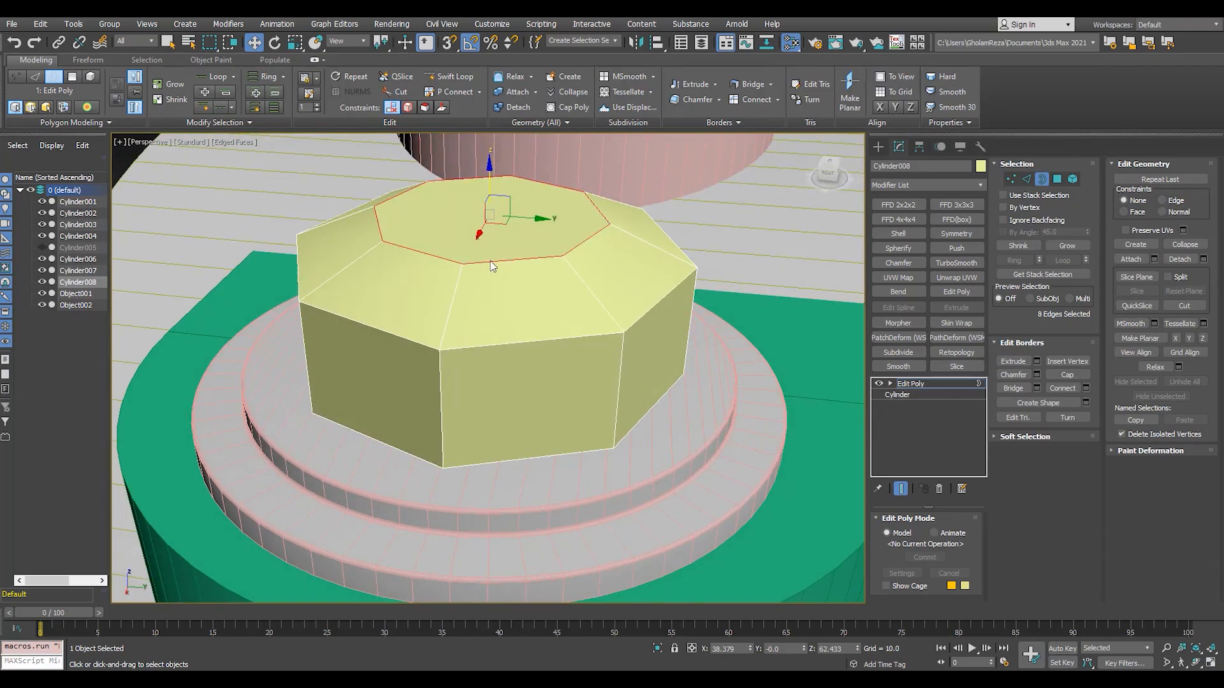
pyautogui.press('1')
pyautogui.click(462, 264)
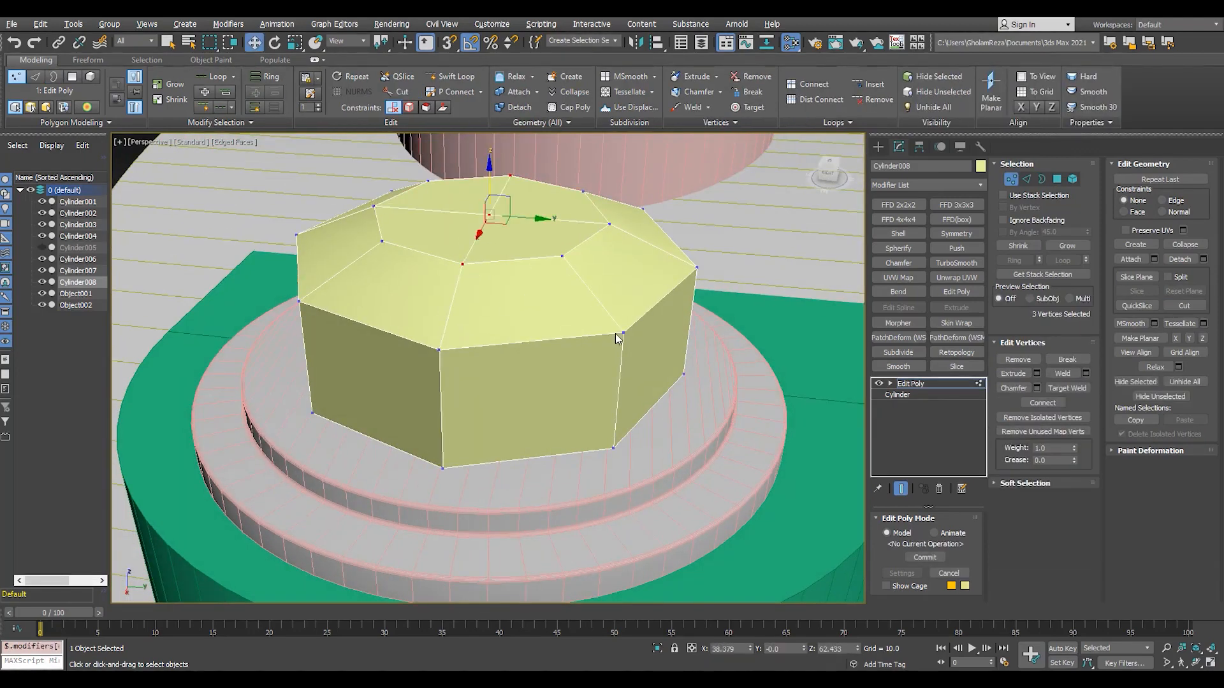
pyautogui.press('4')
pyautogui.click(468, 223)
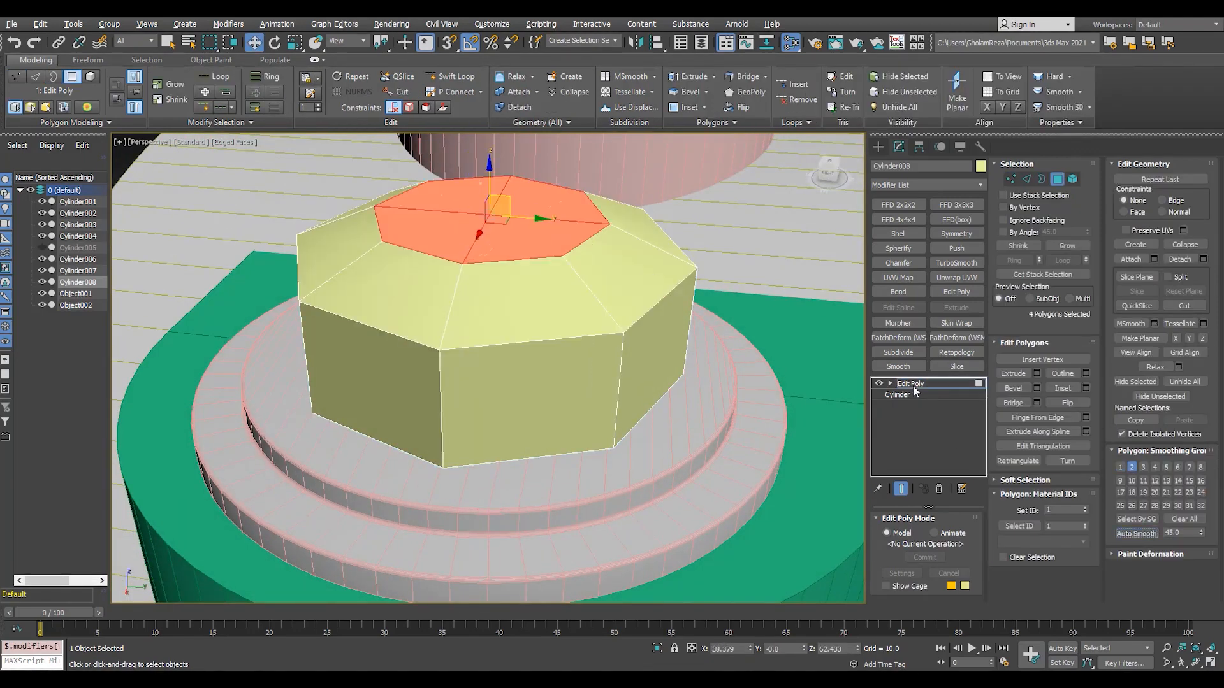
# - Apply TurboSmooth to the octagonal head, separated by smoothing groups, with 4 iterations
pyautogui.click(955, 263)
pyautogui.click(908, 581)
pyautogui.keyDown('alt'); pyautogui.moveTo(542, 345); pyautogui.dragTo(578, 340, button='middle'); pyautogui.keyUp('alt')
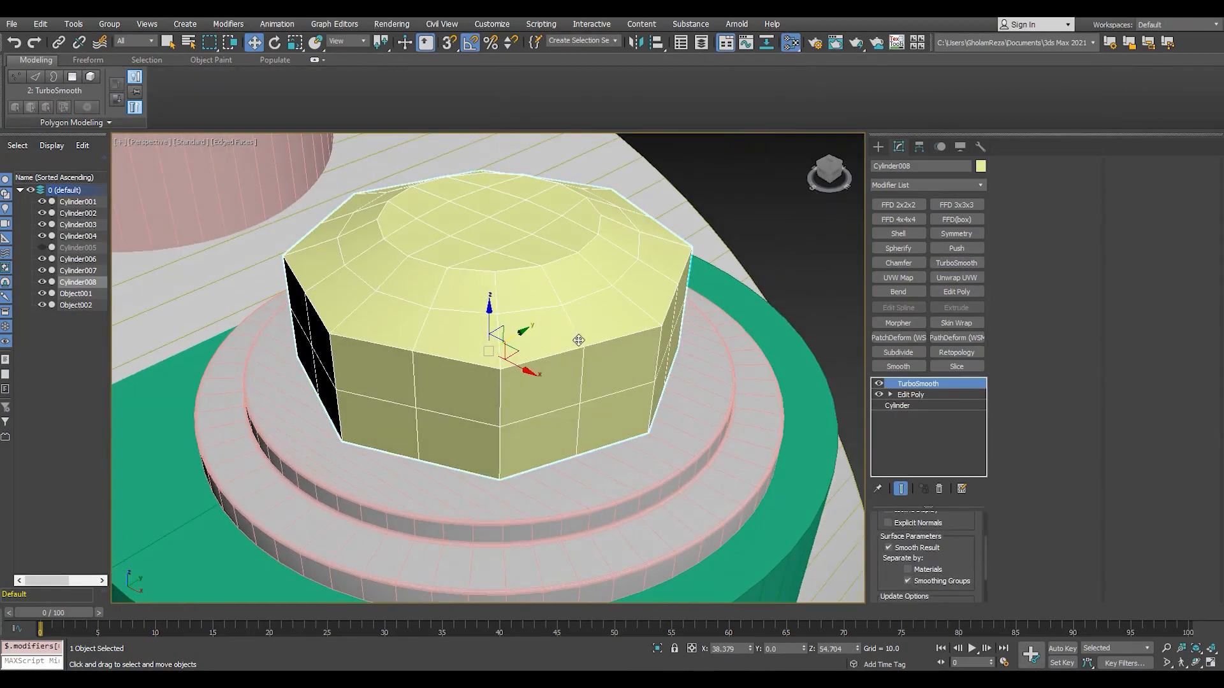
pyautogui.click(966, 532)
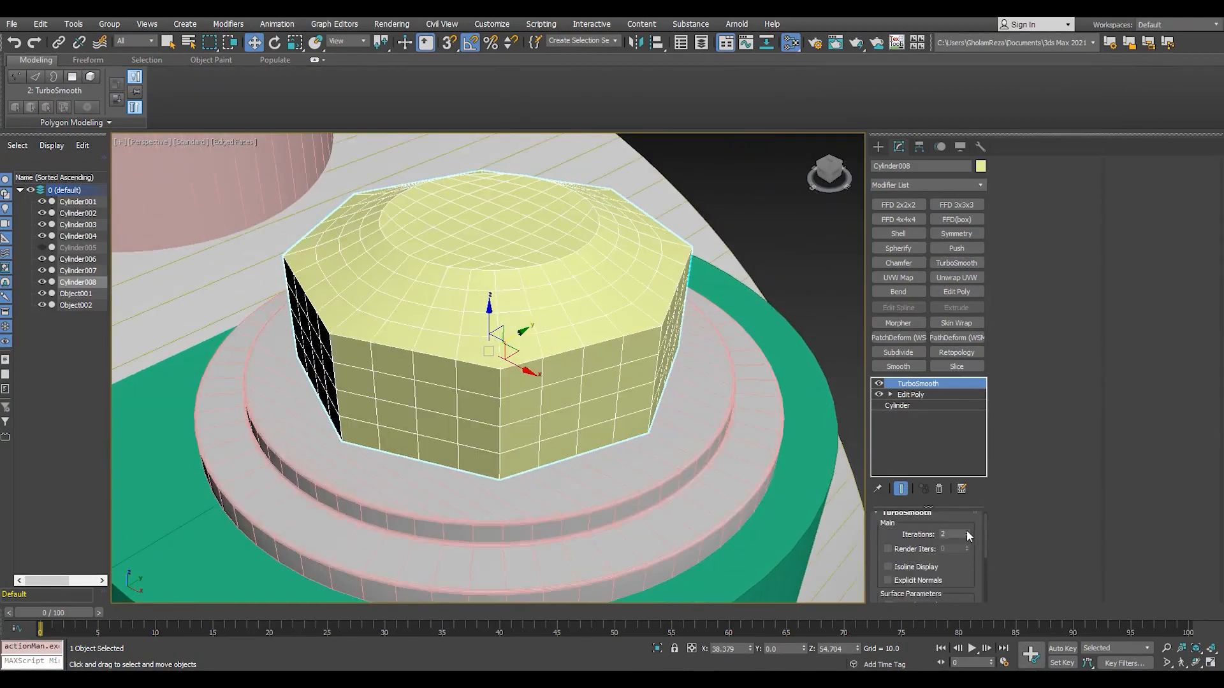
pyautogui.click(966, 531)
pyautogui.click(966, 532)
# - Convert the smoothed octagonal head to an Editable Poly
pyautogui.moveTo(445, 373); pyautogui.dragTo(462, 408, button='middle')
pyautogui.rightClick(548, 309)
pyautogui.click(669, 446)
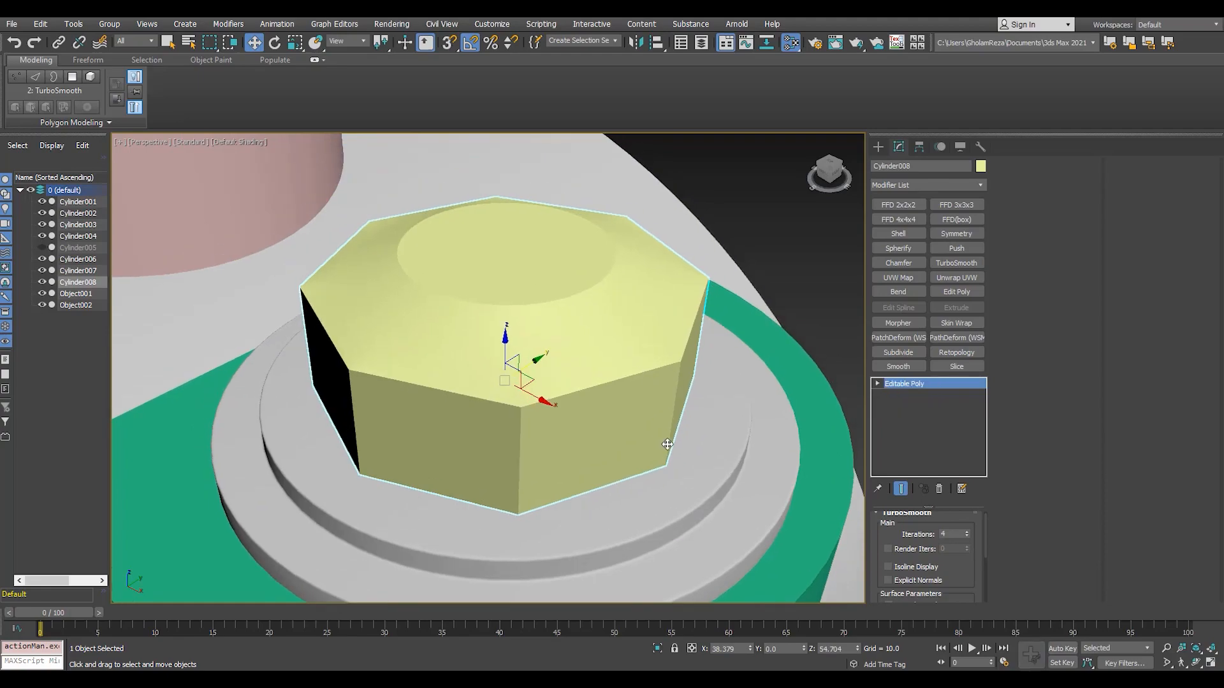
pyautogui.press('F4')
pyautogui.scroll(-5, 625, 344)
pyautogui.moveTo(624, 294)
pyautogui.keyDown('alt'); pyautogui.mouseDown(button='middle')
pyautogui.moveTo(685, 188)
pyautogui.moveTo(692, 228)
pyautogui.moveTo(536, 334)
pyautogui.moveTo(580, 255)
pyautogui.moveTo(499, 300)
pyautogui.moveTo(471, 274)
pyautogui.mouseUp(button='middle'); pyautogui.keyUp('alt')
# - Examine the octagonal head and the surrounding parts with edge display on and off
pyautogui.click(691, 227)
pyautogui.scroll(-7, 692, 228)
pyautogui.press('F4')
pyautogui.scroll(7, 585, 282)
pyautogui.click(585, 282)
pyautogui.press('r')
pyautogui.press('F4')
pyautogui.scroll(-8, 587, 249)
pyautogui.click(663, 274)
pyautogui.click(500, 300)
# - Unhide the large horizontal cylinder that passes through the arch
pyautogui.click(70, 248)
pyautogui.moveTo(376, 398); pyautogui.dragTo(384, 430, button='middle')
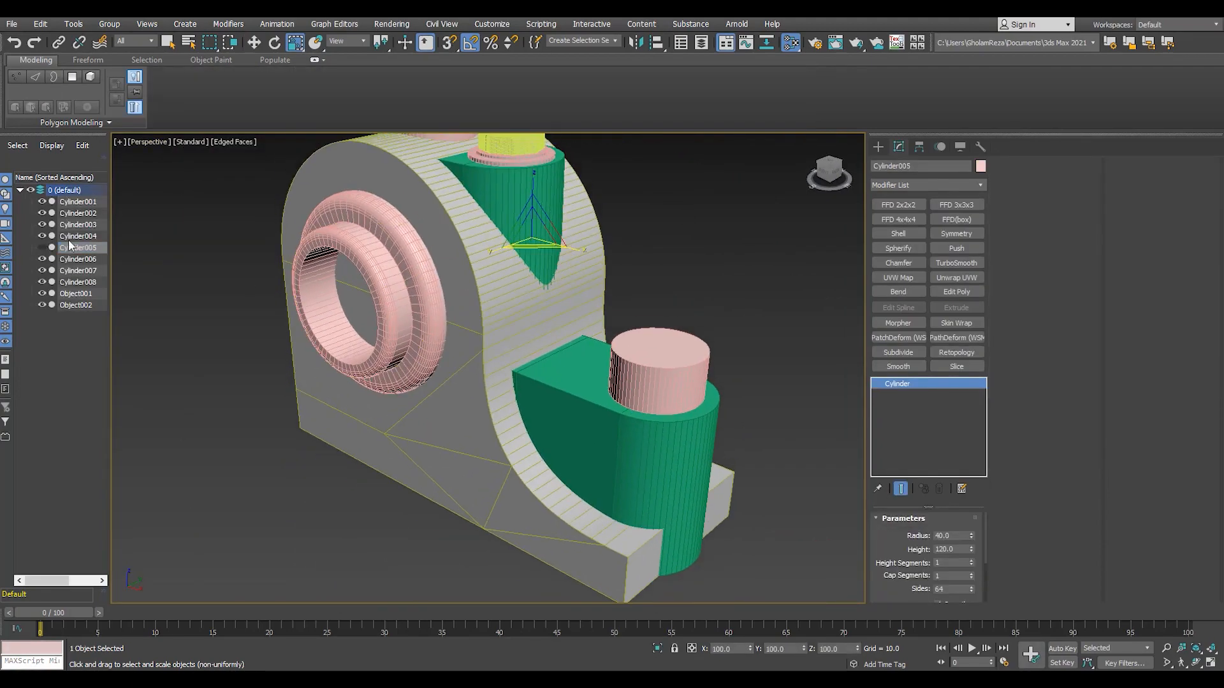
pyautogui.click(42, 247)
# - Auto-smooth all polygons of the arched body with a threshold of 45
pyautogui.click(464, 441)
pyautogui.press('4')
pyautogui.hotkey('ctrl', 'a')
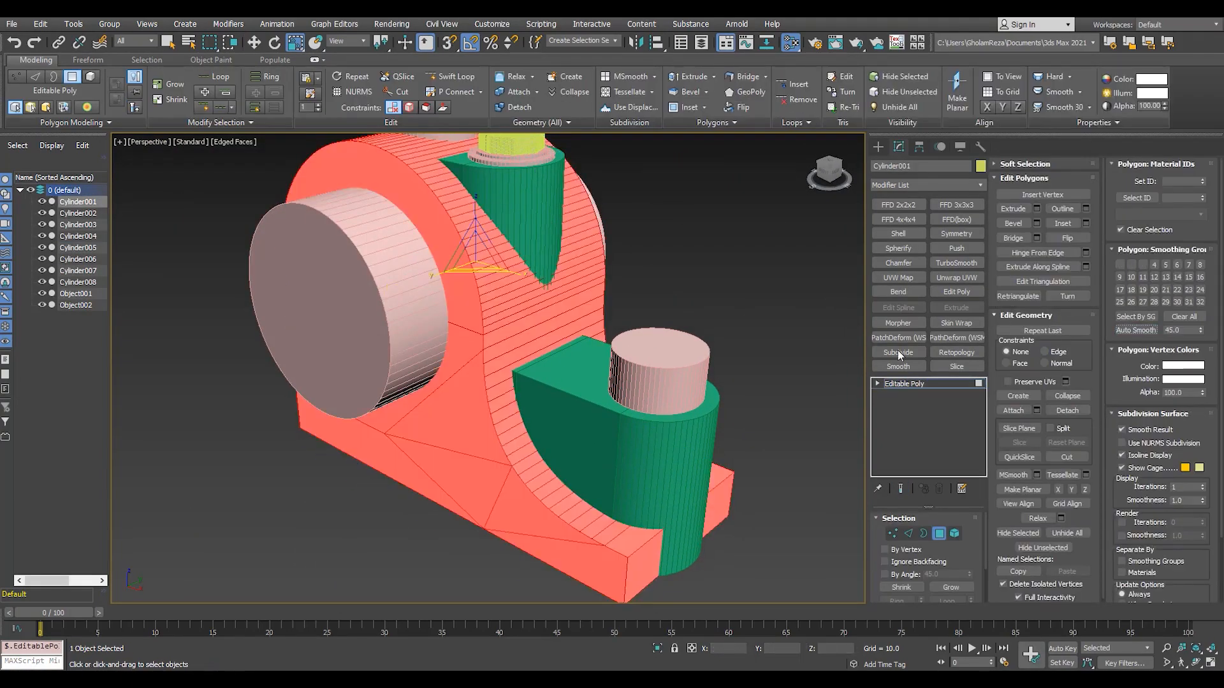
pyautogui.press('4')
# - Delete the arched body's bottom face and cap the open border with a new face
pyautogui.keyDown('alt'); pyautogui.moveTo(593, 439); pyautogui.dragTo(669, 439, button='middle'); pyautogui.keyUp('alt')
pyautogui.press('4')
pyautogui.click(667, 349)
pyautogui.press('Delete')
pyautogui.press('3')
pyautogui.click(669, 440)
pyautogui.hotkey('alt', 'p')
pyautogui.keyDown('alt'); pyautogui.moveTo(701, 504); pyautogui.dragTo(740, 465, button='middle'); pyautogui.keyUp('alt')
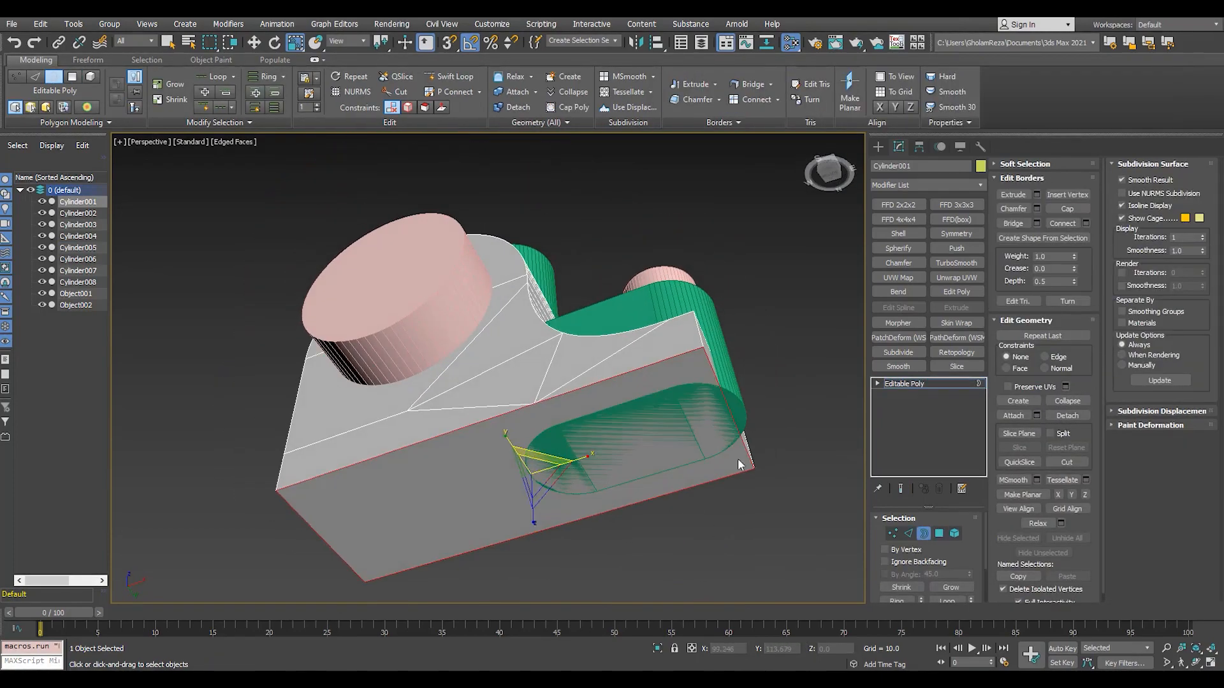
# - Auto-smooth the arched body's new bottom face and then its entire mesh with a threshold of 45
pyautogui.press('4')
pyautogui.click(738, 460)
pyautogui.click(1138, 330)
pyautogui.click(777, 356)
pyautogui.keyDown('alt'); pyautogui.moveTo(765, 363); pyautogui.dragTo(752, 472, button='middle'); pyautogui.keyUp('alt')
pyautogui.hotkey('ctrl', 'a')
pyautogui.click(1133, 332)
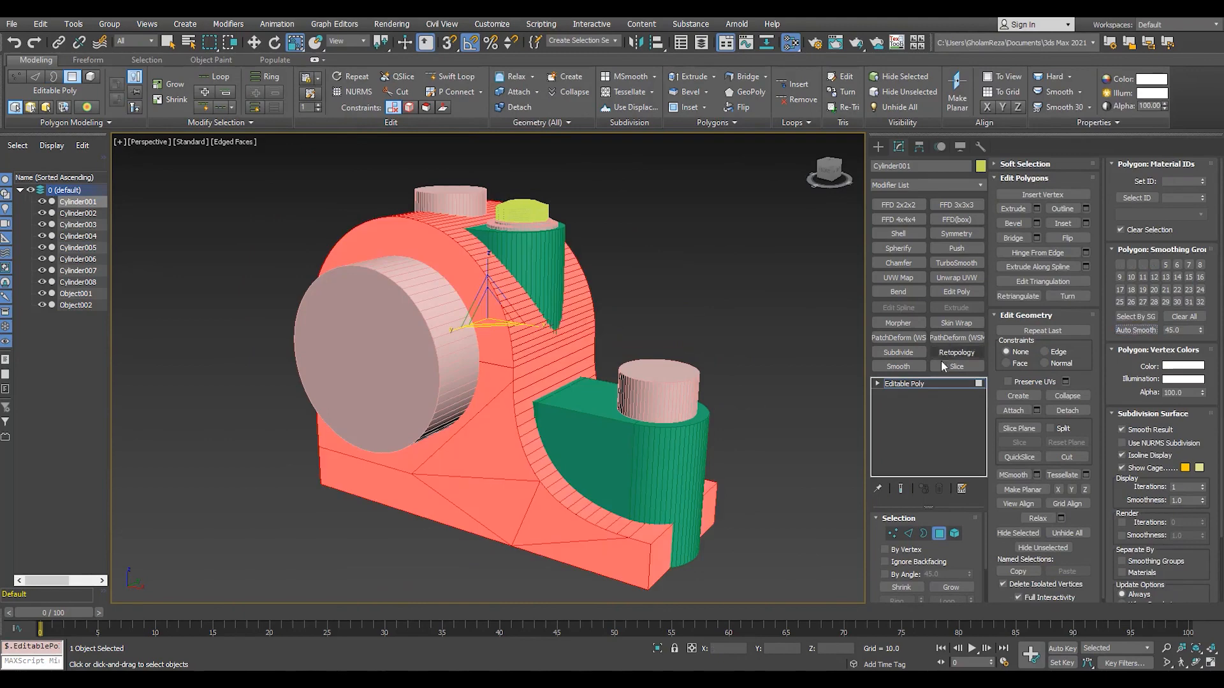
pyautogui.press('4')
# - Auto-smooth all polygons of the foot's slot solid with a threshold of 45 and check its faces
pyautogui.click(78, 213)
pyautogui.press('4')
pyautogui.hotkey('ctrl', 'a')
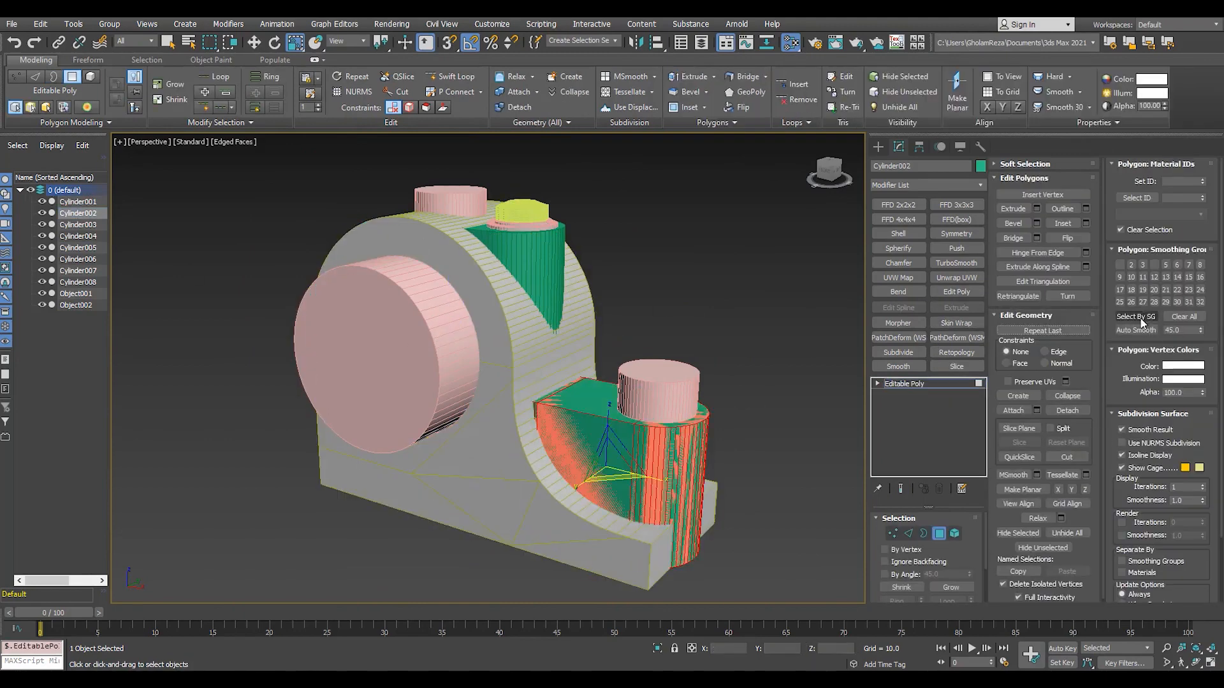
pyautogui.click(1139, 328)
pyautogui.scroll(3, 518, 437)
pyautogui.click(621, 440)
pyautogui.keyDown('ctrl'); pyautogui.click(628, 384); pyautogui.keyUp('ctrl')
pyautogui.click(822, 287)
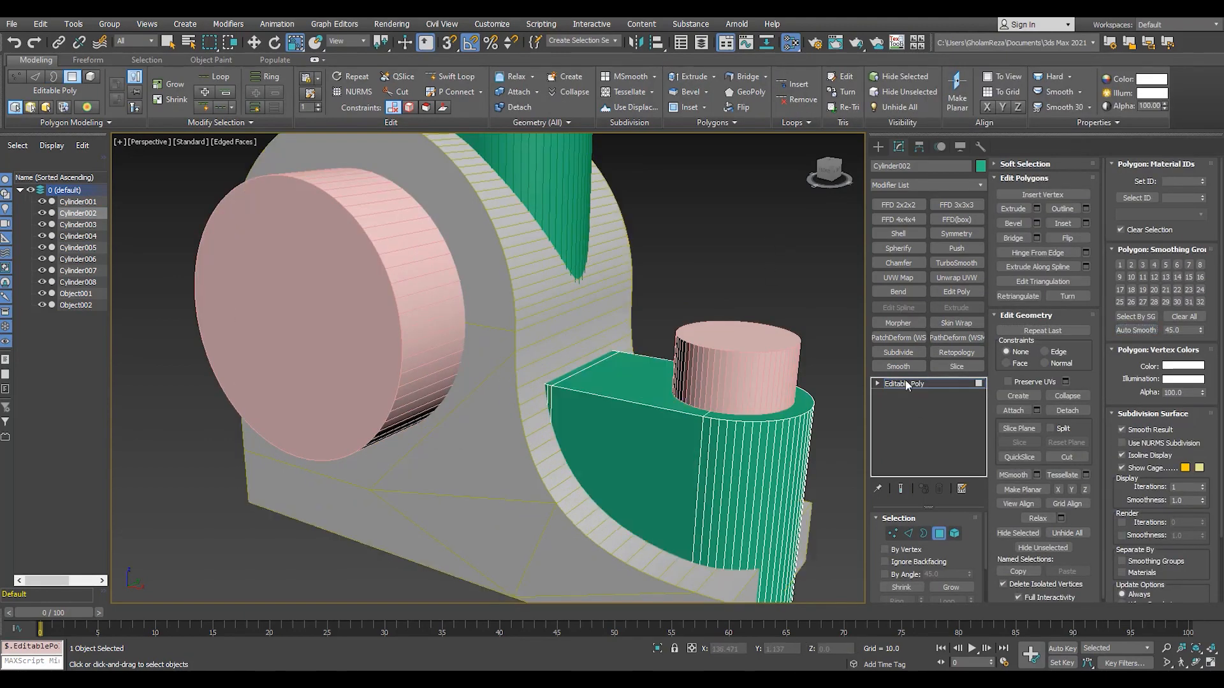
pyautogui.click(905, 382)
# - Auto-smooth all polygons of the upper slot solid on the arch with a threshold of 45
pyautogui.click(77, 225)
pyautogui.scroll(-4, 660, 277)
pyautogui.scroll(4, 662, 270)
pyautogui.press('4')
pyautogui.hotkey('ctrl', 'a')
pyautogui.click(1144, 331)
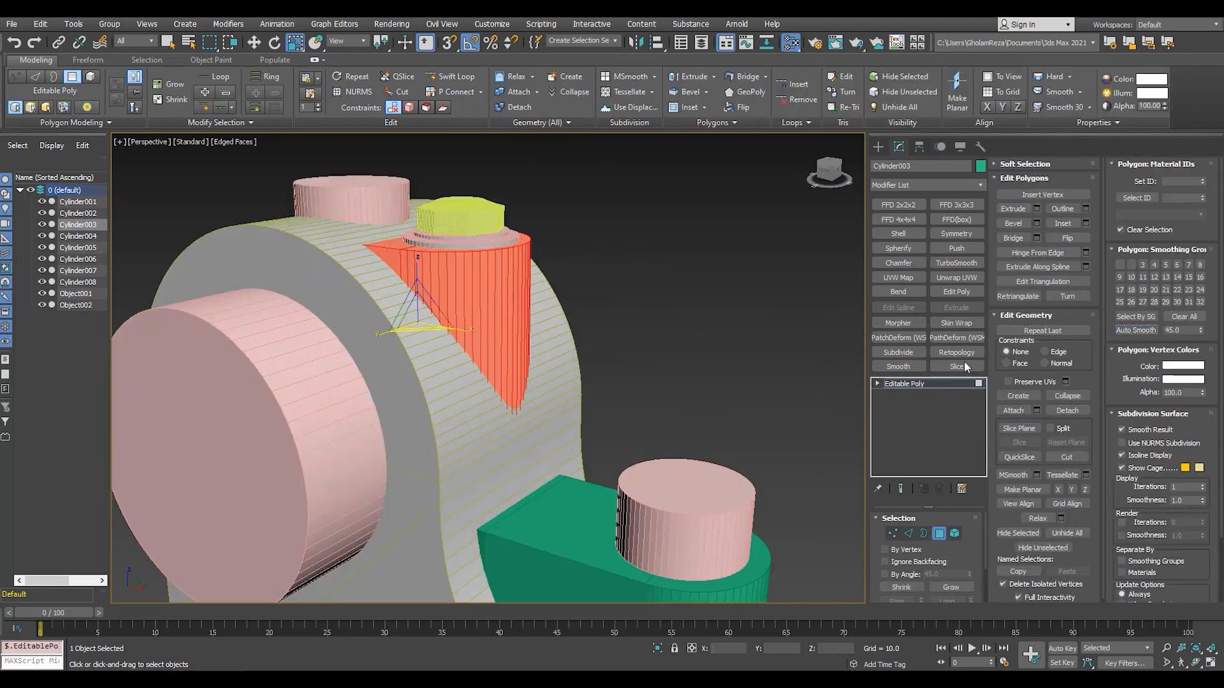
pyautogui.click(911, 384)
# - Add Edit Poly to the vertical cylinder on top of the arch and auto-smooth its polygons with a threshold of 45
pyautogui.click(79, 237)
pyautogui.scroll(-3, 477, 306)
pyautogui.click(961, 292)
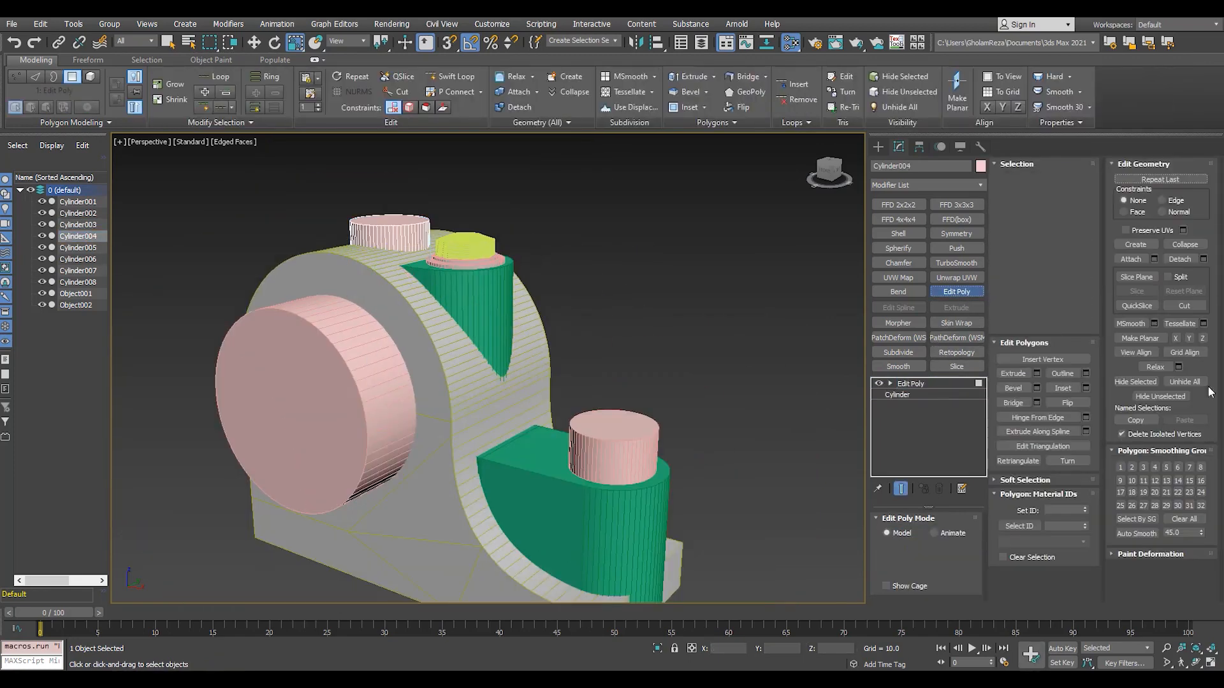
pyautogui.click(1137, 533)
pyautogui.click(911, 384)
# - Set the large horizontal cylinder to 128 sides and convert it to an editable poly
pyautogui.click(78, 248)
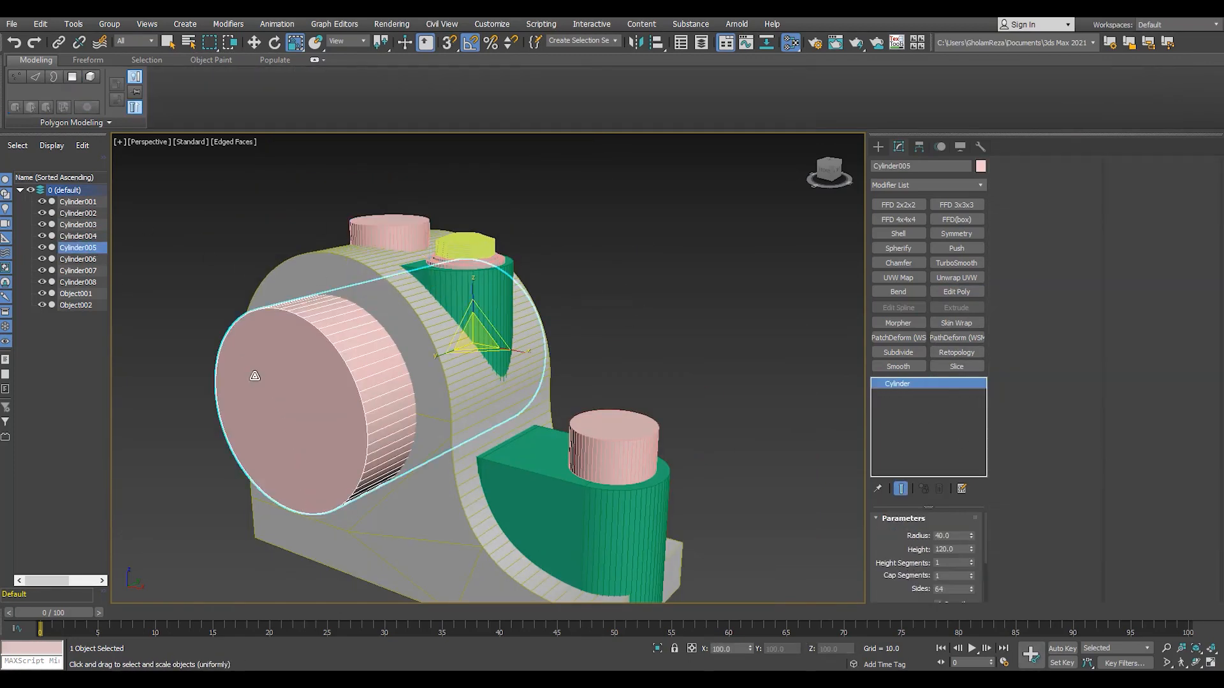
pyautogui.click(959, 291)
pyautogui.click(925, 384)
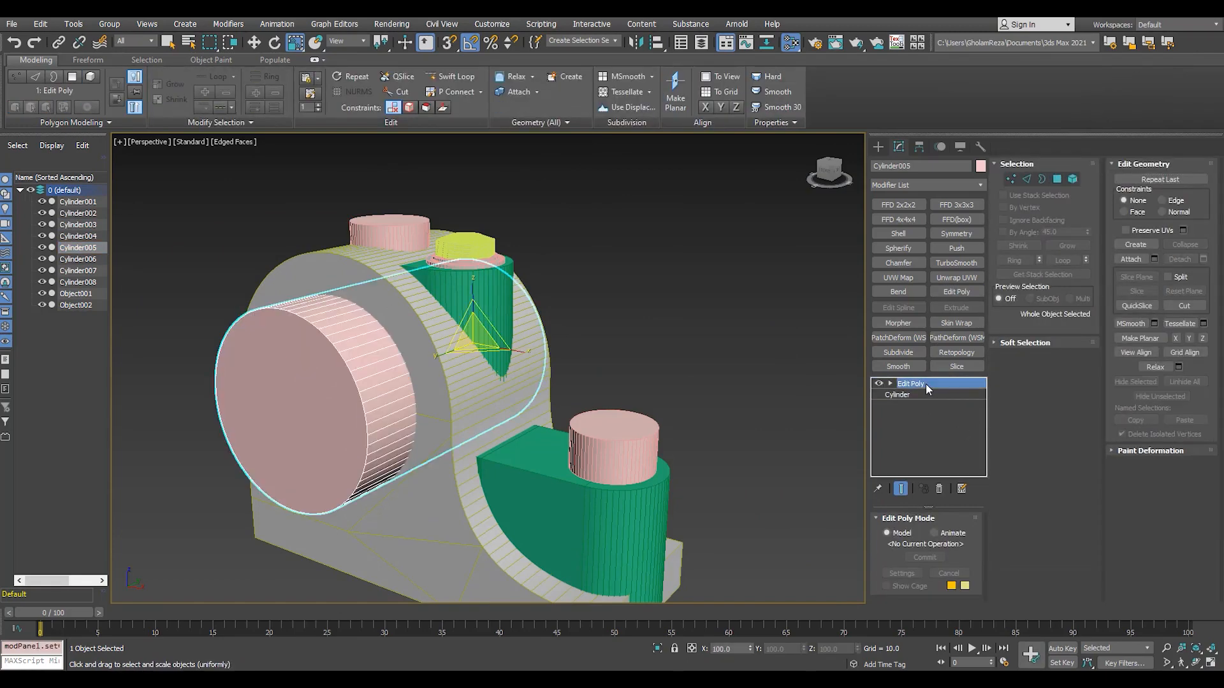
pyautogui.click(938, 488)
pyautogui.moveTo(954, 589); pyautogui.dragTo(871, 578)
pyautogui.moveTo(445, 402); pyautogui.dragTo(457, 402, button='middle')
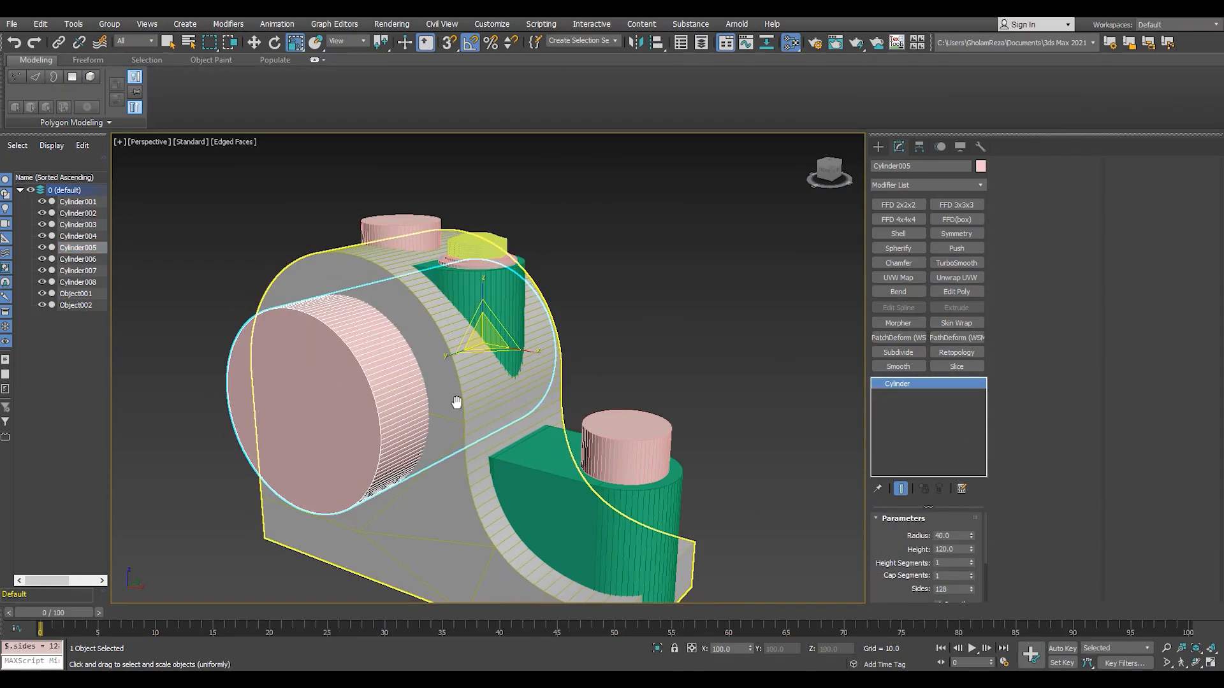
pyautogui.press('4')
pyautogui.click(915, 386)
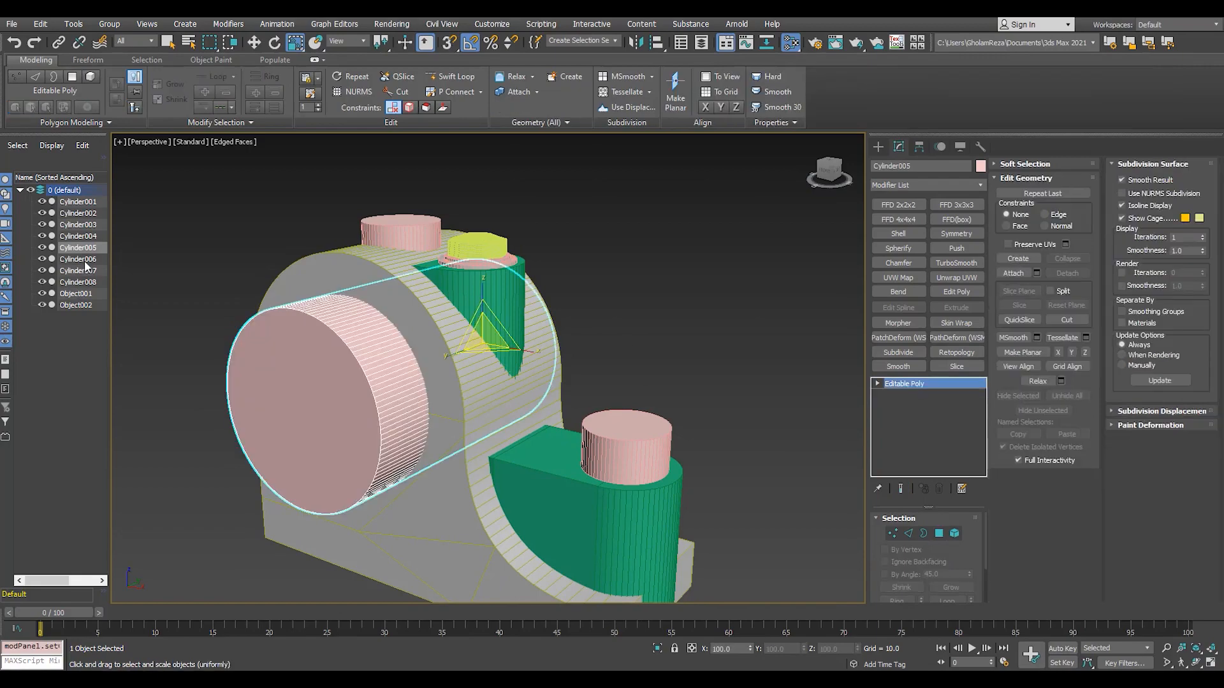
# - Isolate the stepped cylinder on the foot for polygon editing and show its underside
pyautogui.click(86, 260)
pyautogui.press('F3')
pyautogui.click(86, 271)
pyautogui.press('F3')
pyautogui.scroll(3, 633, 523)
pyautogui.click(1057, 179)
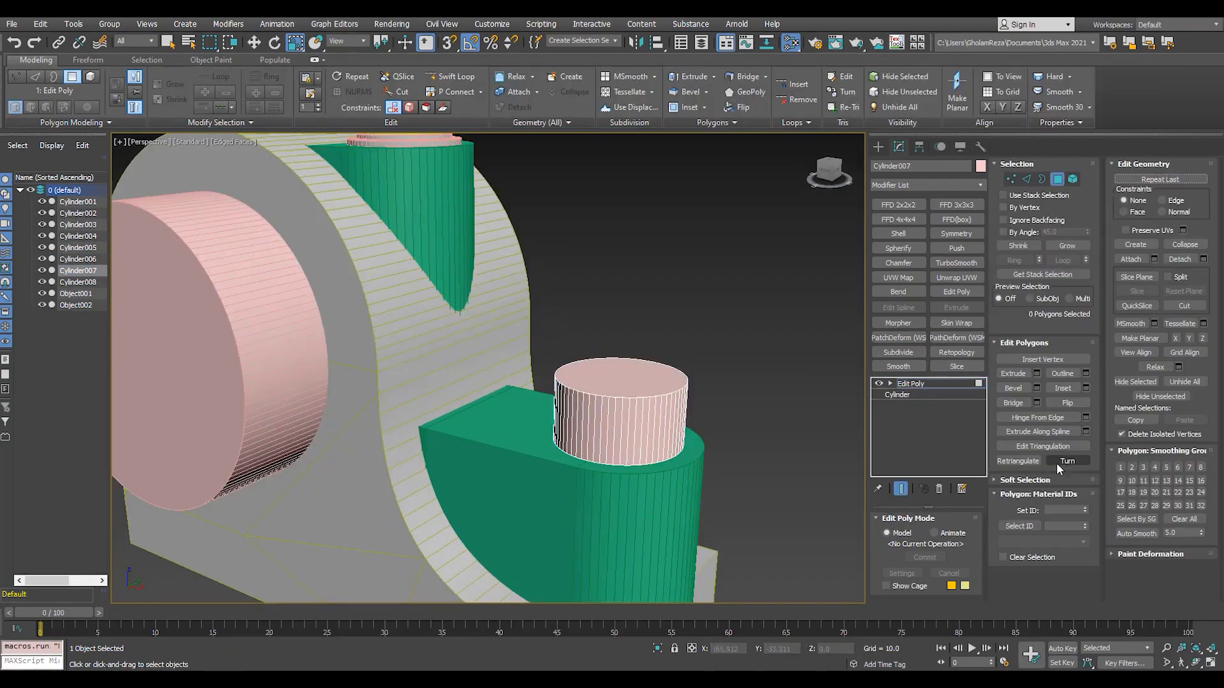
pyautogui.hotkey('ctrl', 'a')
pyautogui.scroll(3, 719, 413)
pyautogui.click(718, 413)
pyautogui.hotkey('alt', 'q')
pyautogui.keyDown('alt'); pyautogui.moveTo(648, 430); pyautogui.dragTo(644, 383, button='middle'); pyautogui.keyUp('alt')
pyautogui.press('F4')
# - Auto-smooth all polygons of the isolated stepped cylinder with a threshold of 5 and inspect its shading
pyautogui.hotkey('ctrl', 'a')
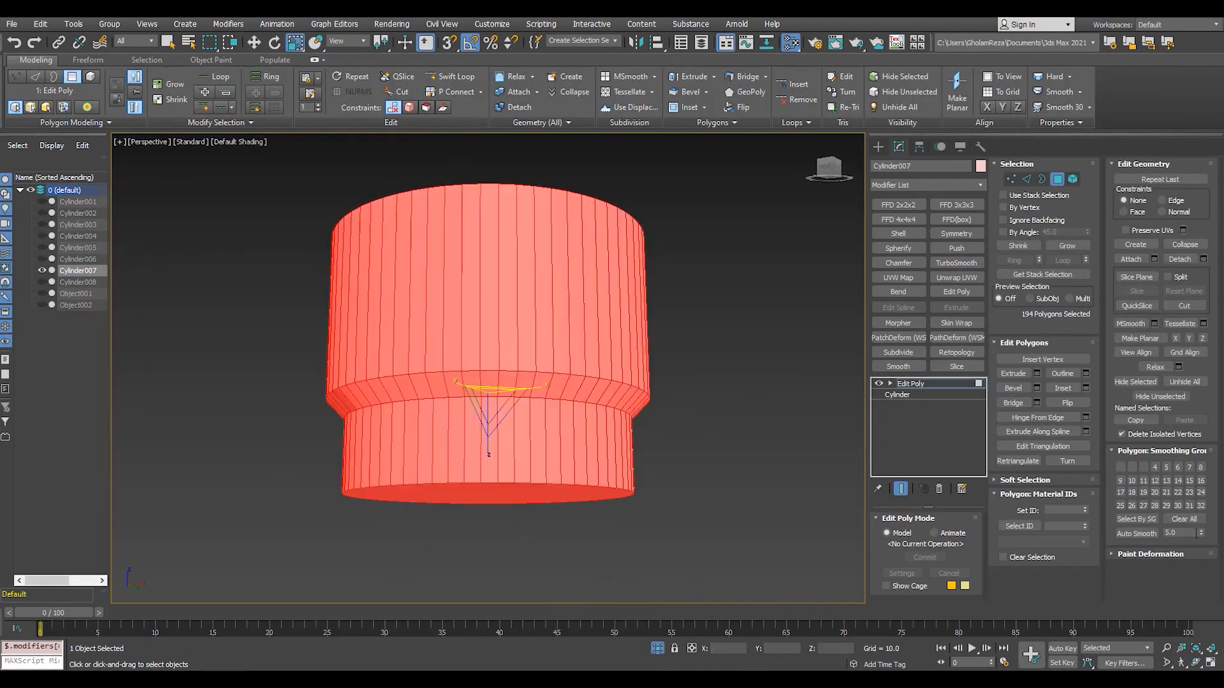
pyautogui.click(1130, 531)
pyautogui.hotkey('ctrl', 'd')
pyautogui.scroll(3, 505, 377)
pyautogui.keyDown('alt'); pyautogui.moveTo(533, 415); pyautogui.dragTo(456, 399, button='middle'); pyautogui.keyUp('alt')
pyautogui.press('F4')
pyautogui.press('F4')
pyautogui.press('1')
pyautogui.hotkey('ctrl', 'a')
pyautogui.press('4')
# - Auto-smooth all polygons of the stepped cylinder with a threshold of 15 and end its isolation
pyautogui.hotkey('ctrl', 'a')
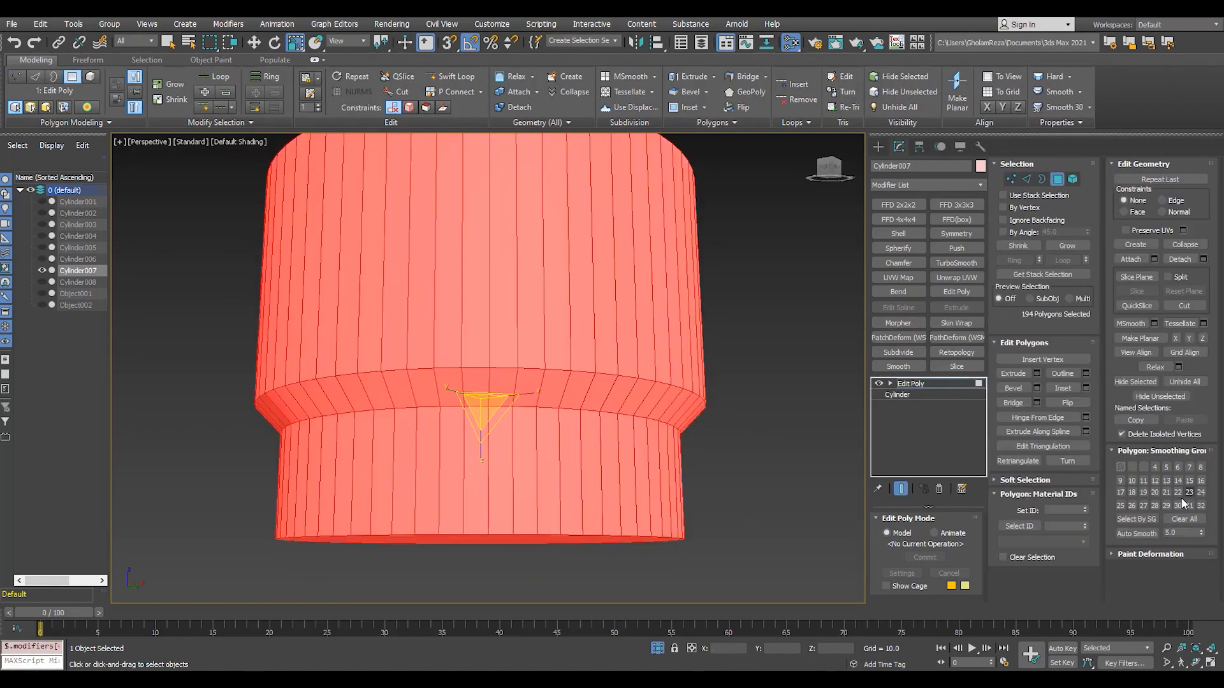
pyautogui.moveTo(1183, 533); pyautogui.dragTo(1074, 519)
pyautogui.write('15')
pyautogui.click(1125, 535)
pyautogui.hotkey('ctrl', 'd')
pyautogui.scroll(-5, 705, 469)
pyautogui.click(902, 383)
pyautogui.click(657, 648)
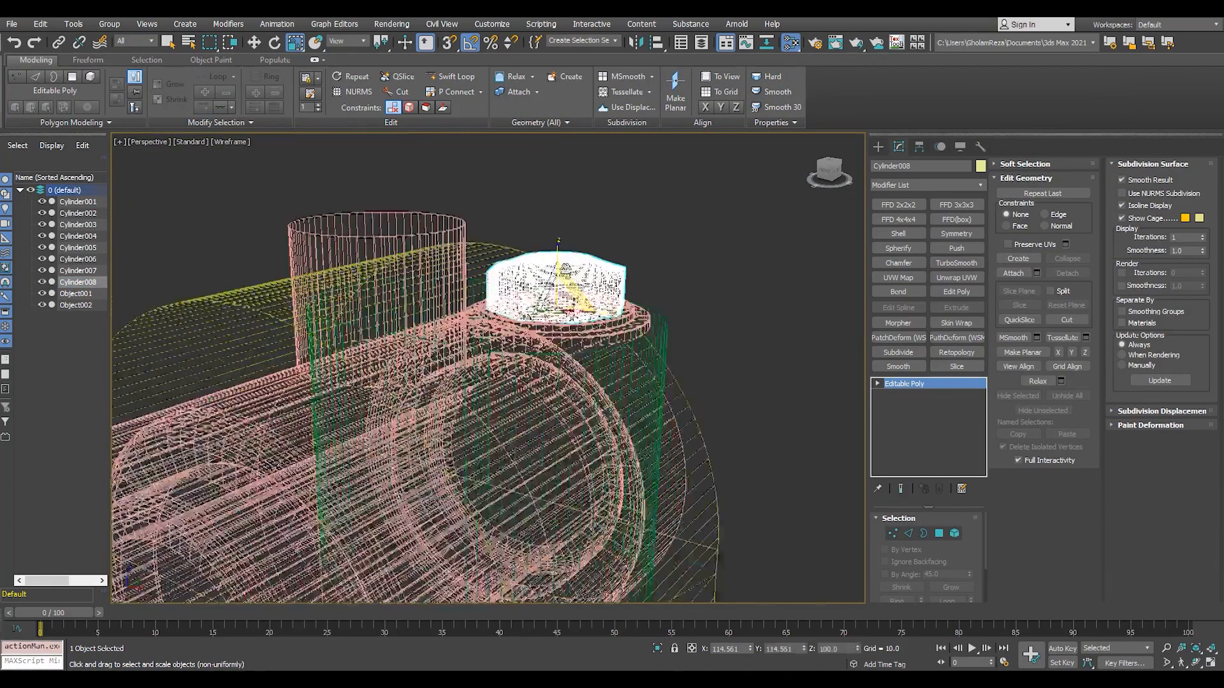
# - Start a ProBoolean on the arched body using the Union operation and No Edge Removal
pyautogui.click(75, 293)
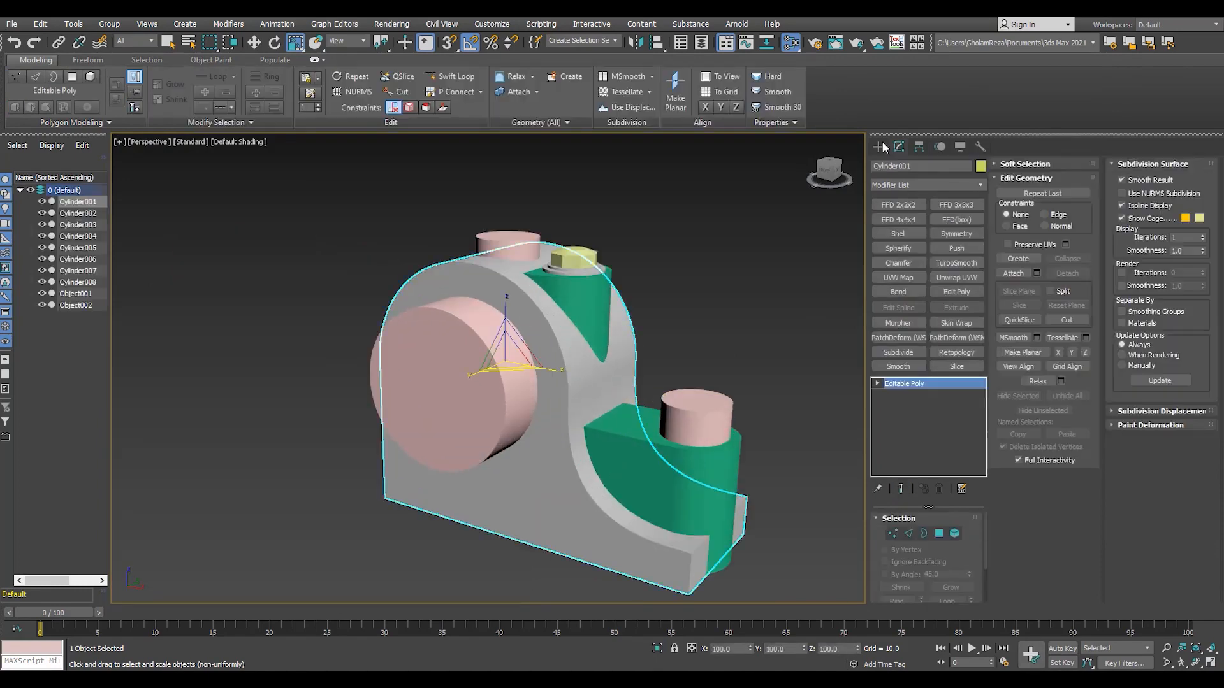
pyautogui.click(883, 147)
pyautogui.click(927, 182)
pyautogui.click(909, 213)
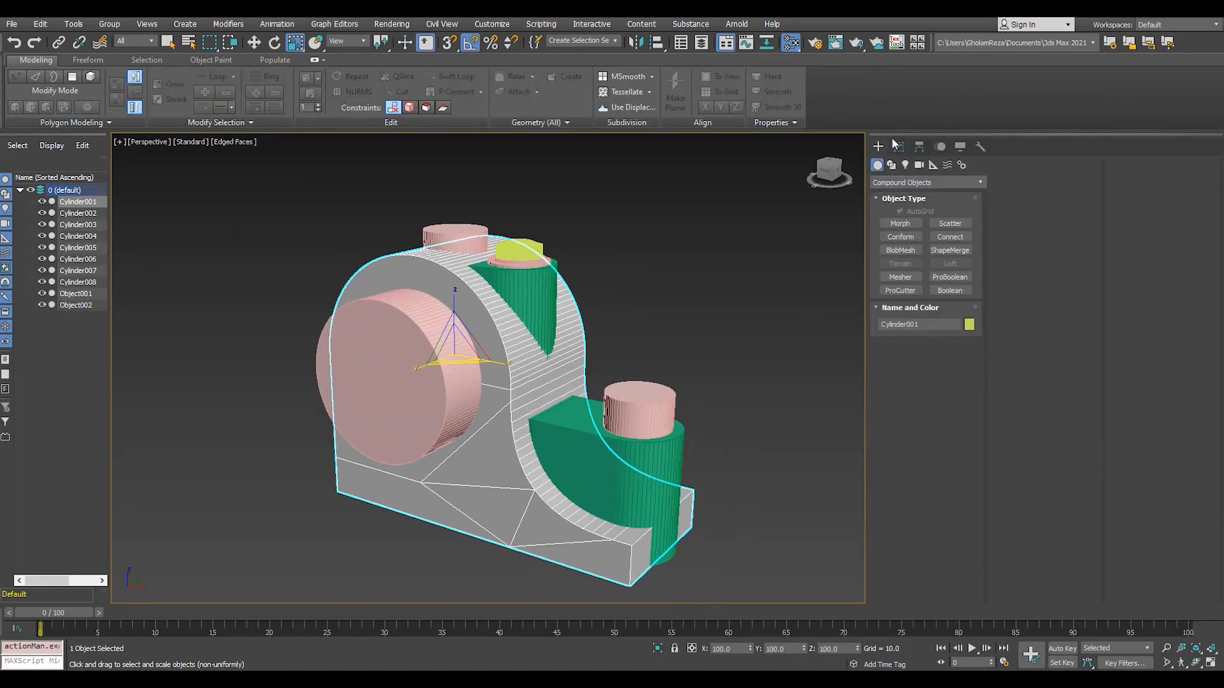
pyautogui.click(898, 147)
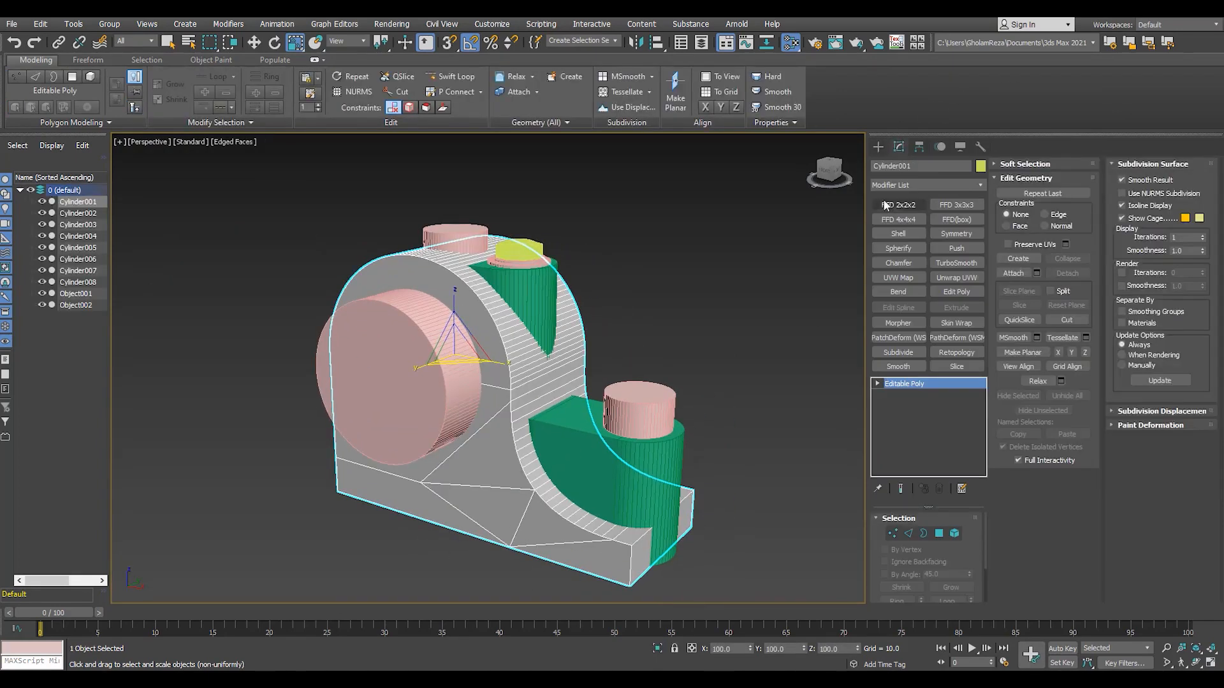
pyautogui.click(877, 146)
pyautogui.click(948, 279)
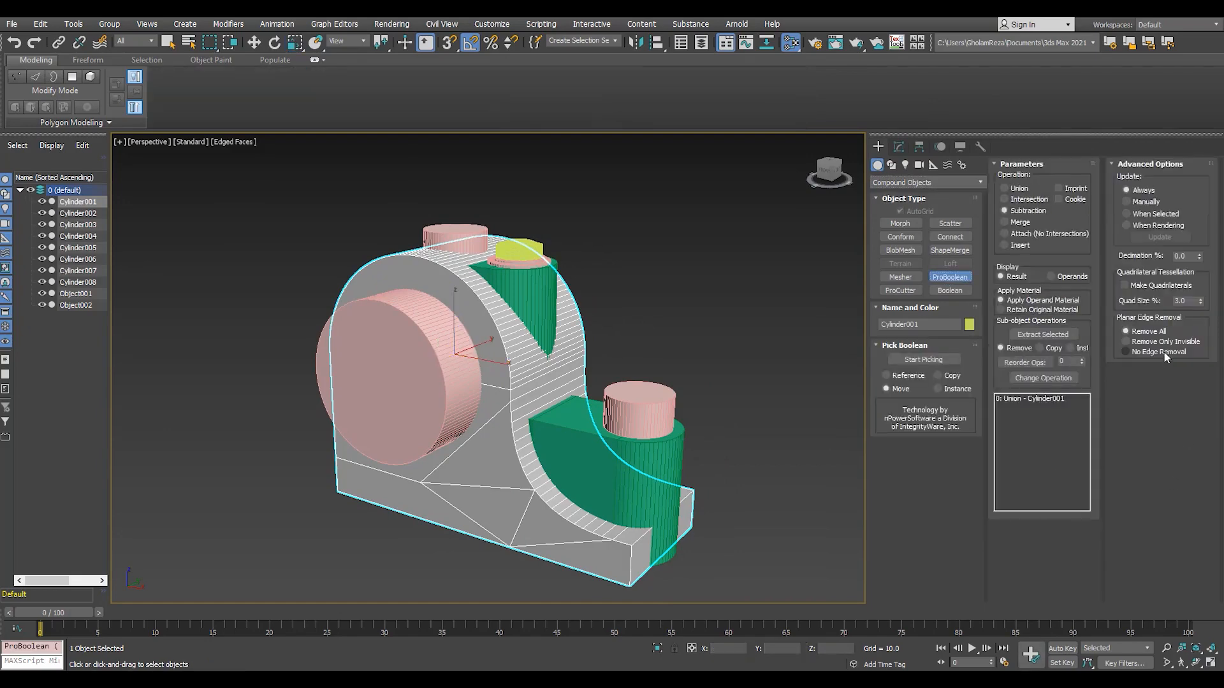
pyautogui.click(927, 360)
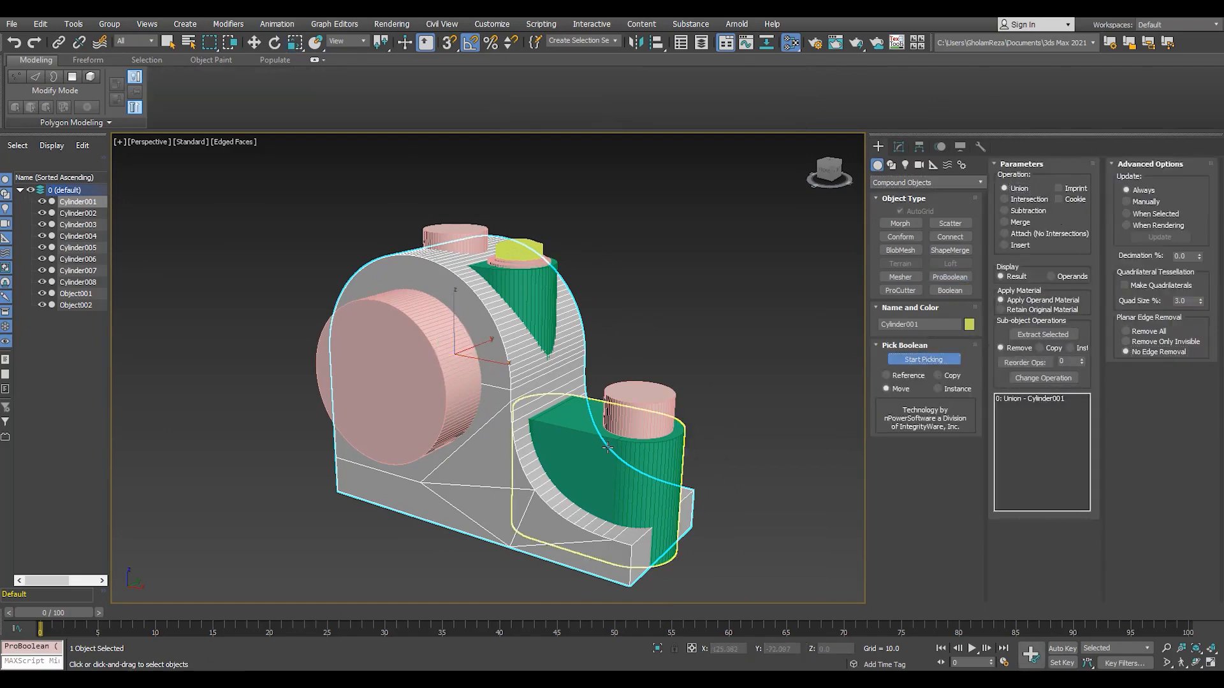
# - Unite the foot's slot solid, the upper slot solid and the vertical top cylinder with the arched body
pyautogui.click(648, 428)
pyautogui.scroll(3, 536, 287)
pyautogui.click(547, 303)
pyautogui.moveTo(548, 303)
pyautogui.keyDown('alt'); pyautogui.mouseDown(button='middle')
pyautogui.moveTo(519, 308)
pyautogui.moveTo(543, 319)
pyautogui.mouseUp(button='middle'); pyautogui.keyUp('alt')
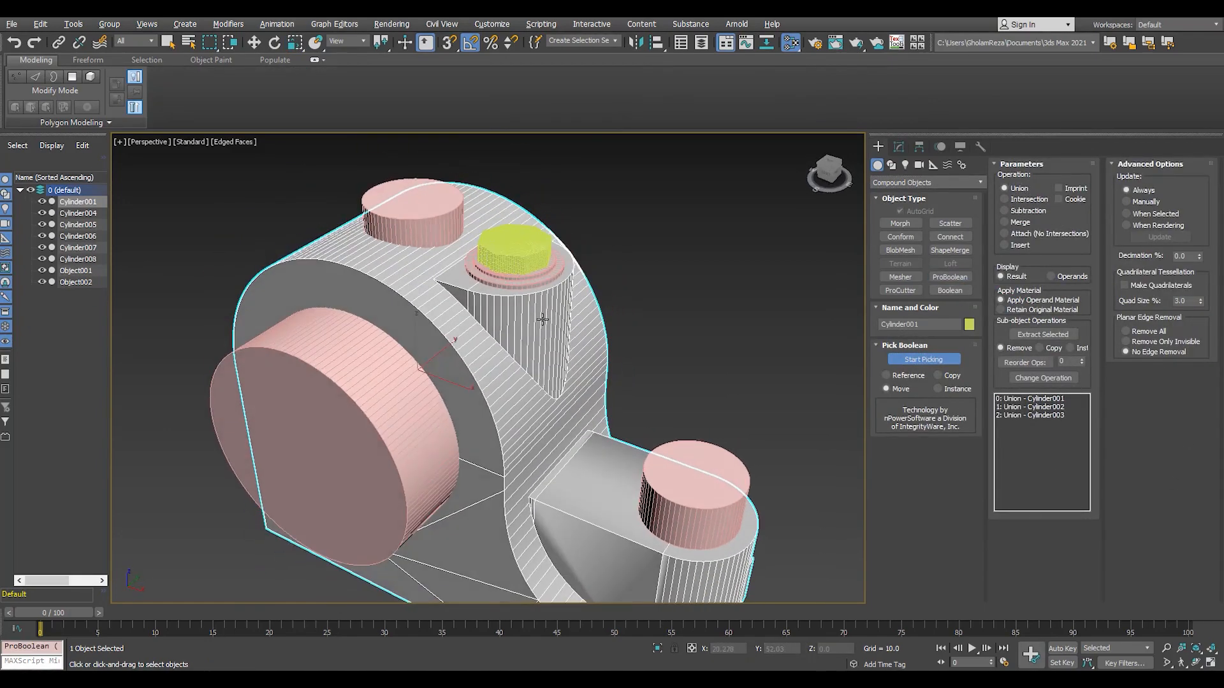
pyautogui.click(415, 201)
# - Subtract the foot's stepped cylinder and the large horizontal cylinder from the arched body, and end the boolean picking
pyautogui.moveTo(465, 383); pyautogui.dragTo(463, 332, button='middle')
pyautogui.keyDown('alt'); pyautogui.moveTo(462, 333); pyautogui.dragTo(461, 299, button='middle'); pyautogui.keyUp('alt')
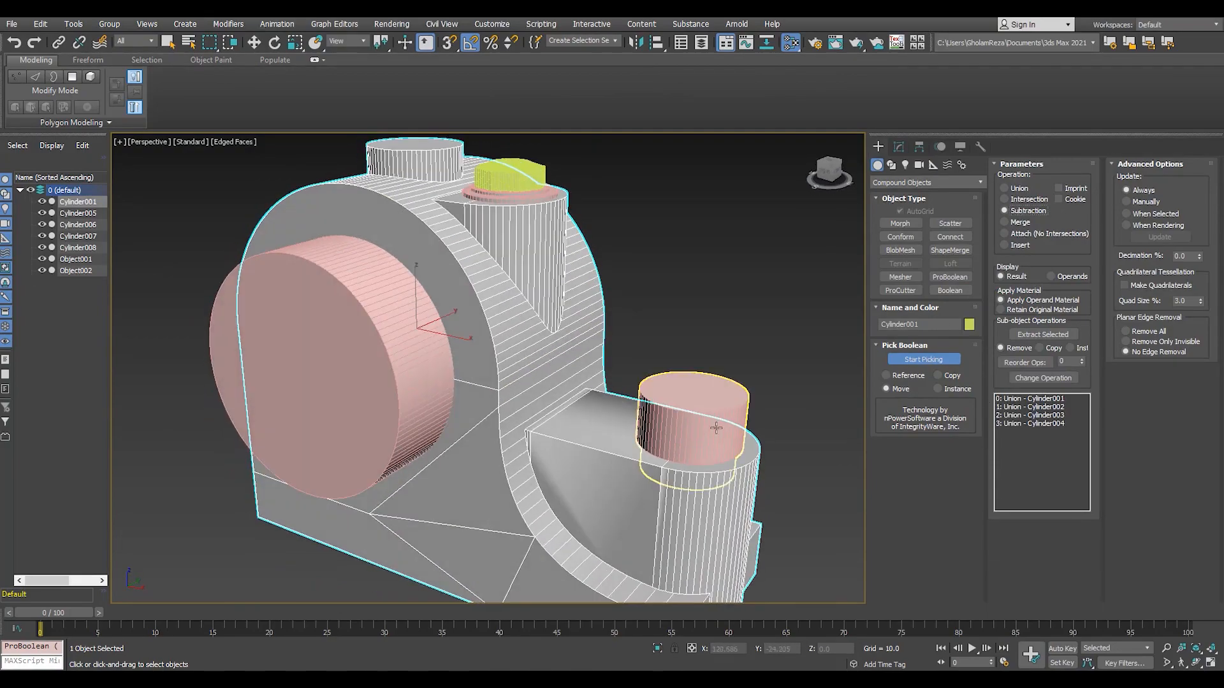
pyautogui.click(716, 427)
pyautogui.scroll(4, 689, 436)
pyautogui.press('F4')
pyautogui.scroll(-4, 725, 403)
pyautogui.press('F4')
pyautogui.click(450, 387)
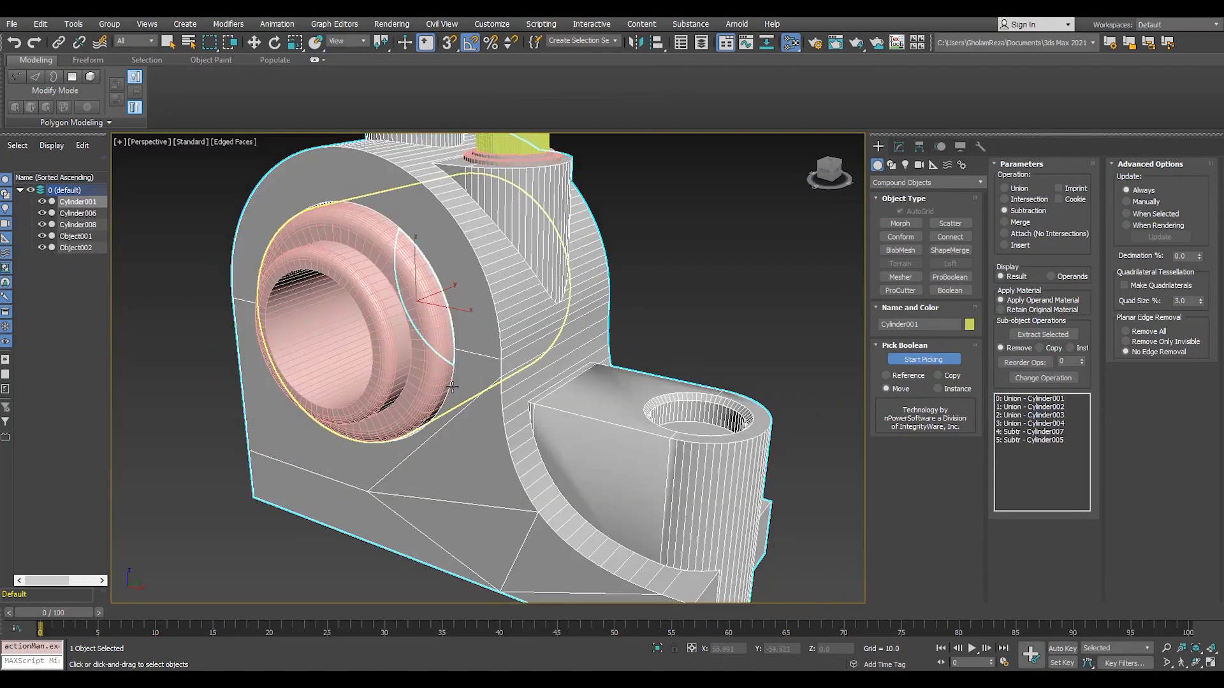
pyautogui.keyDown('alt'); pyautogui.moveTo(452, 387); pyautogui.dragTo(495, 348, button='middle'); pyautogui.keyUp('alt')
pyautogui.scroll(-4, 694, 381)
pyautogui.press('w')
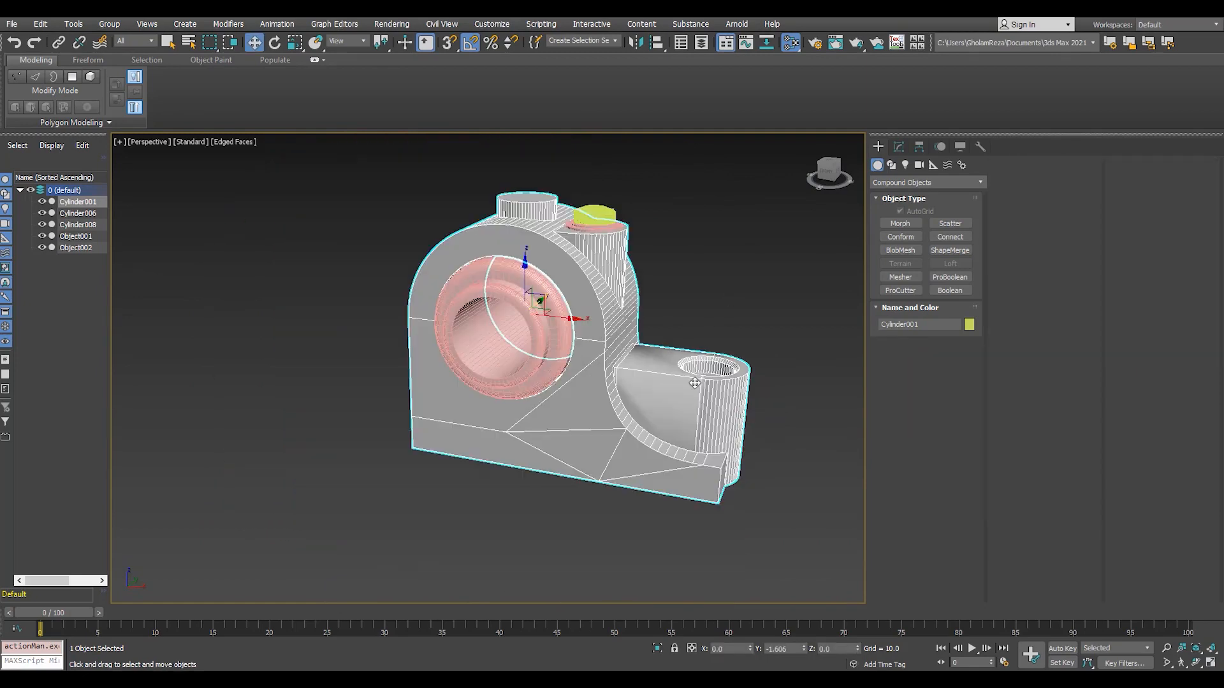
# - Apply Turn to Poly to the boolean result and collapse it to an editable poly
pyautogui.scroll(4, 695, 382)
pyautogui.click(899, 147)
pyautogui.click(924, 186)
pyautogui.click(924, 186)
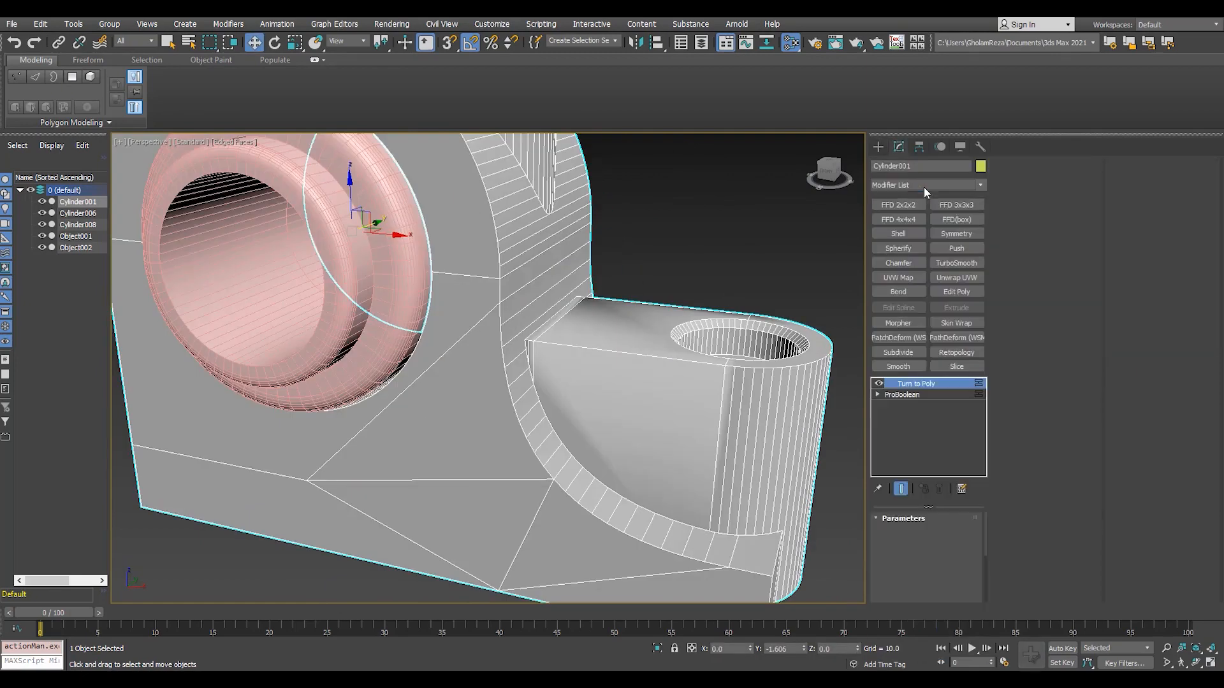
pyautogui.hotkey('ctrl', 'e')
# - Isolate the combined body, auto-smooth its selected polygons with a threshold of 45, and check the shading at the foot's hole
pyautogui.press('4')
pyautogui.scroll(-4, 690, 363)
pyautogui.hotkey('alt', 'q')
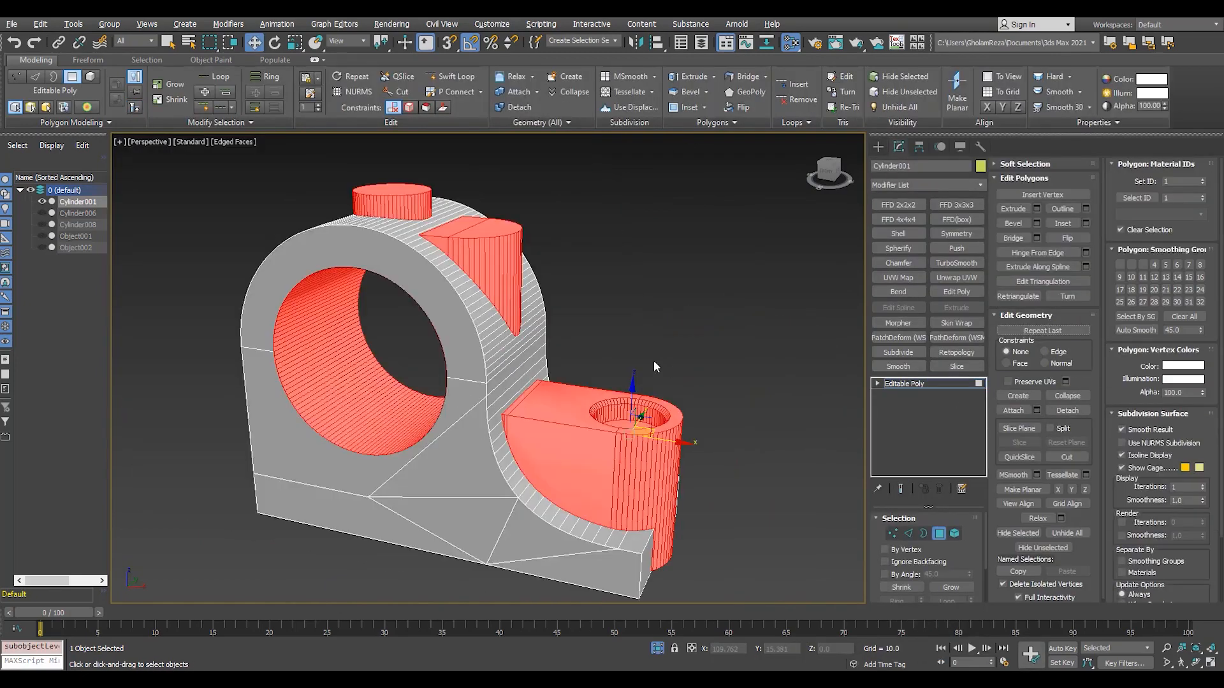
pyautogui.click(1127, 335)
pyautogui.click(746, 331)
pyautogui.scroll(4, 508, 461)
pyautogui.press('F4')
pyautogui.keyDown('alt'); pyautogui.moveTo(509, 460); pyautogui.dragTo(486, 426, button='middle'); pyautogui.keyUp('alt')
pyautogui.press('F4')
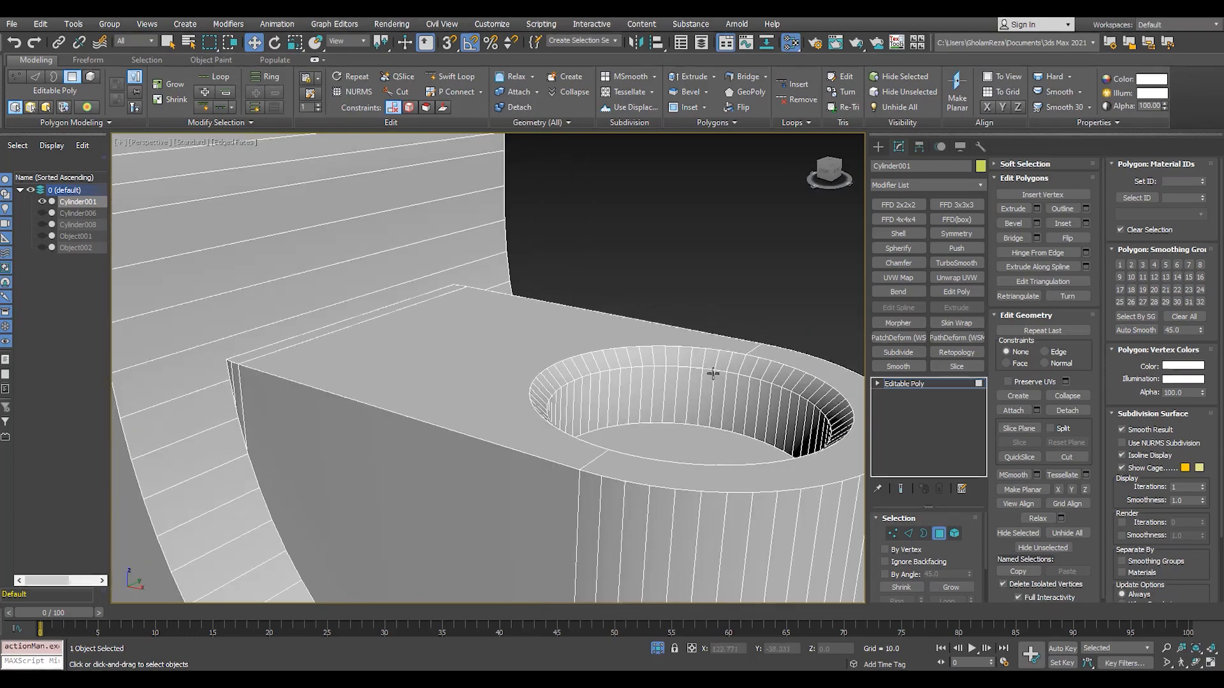
# - Select the ring of chamfer polygons around the foot's hole and auto-smooth them with a threshold of 45
pyautogui.click(699, 359)
pyautogui.keyDown('shift'); pyautogui.click(689, 358); pyautogui.keyUp('shift')
pyautogui.click(1135, 330)
pyautogui.click(673, 189)
# - Examine the shading and polygons where the upper slot solid meets the arch
pyautogui.press('F4')
pyautogui.scroll(-4, 538, 385)
pyautogui.keyDown('alt'); pyautogui.moveTo(538, 384); pyautogui.dragTo(416, 415, button='middle'); pyautogui.keyUp('alt')
pyautogui.scroll(6, 416, 415)
pyautogui.click(574, 532)
pyautogui.press('F4')
pyautogui.scroll(-6, 574, 532)
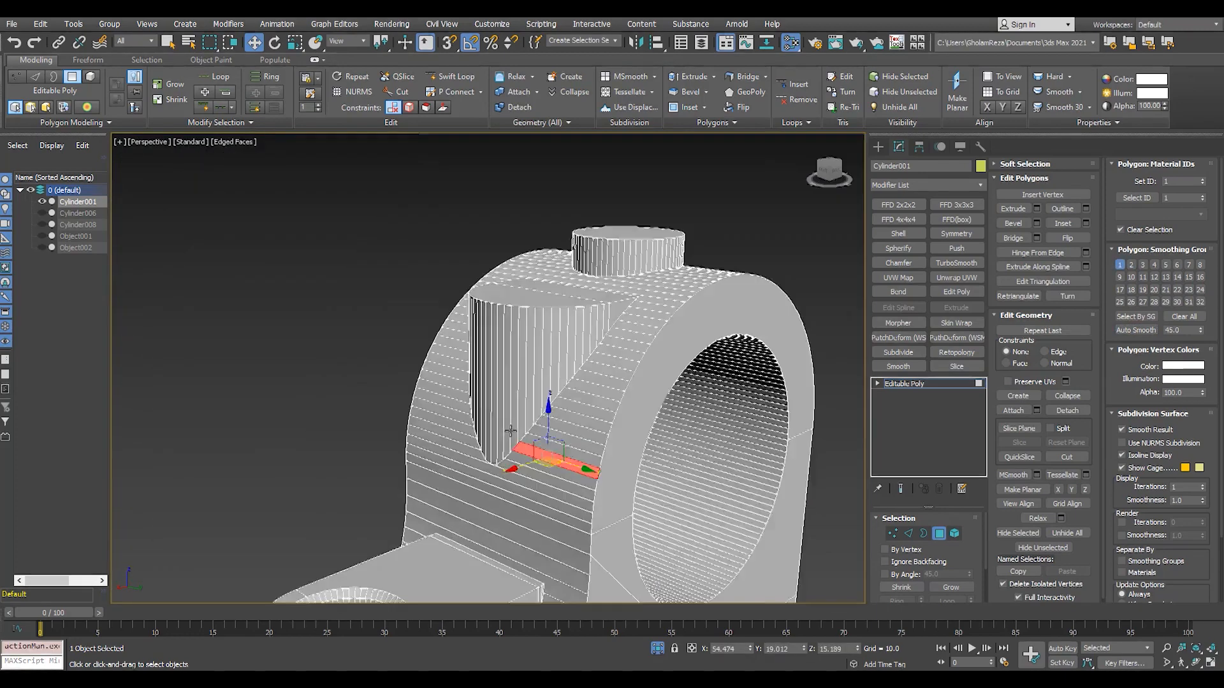
pyautogui.click(644, 542)
# - Examine the body's underside for shading errors and stray faces around the slot outline
pyautogui.press('F4')
pyautogui.keyDown('alt'); pyautogui.moveTo(560, 357); pyautogui.dragTo(554, 314, button='middle'); pyautogui.keyUp('alt')
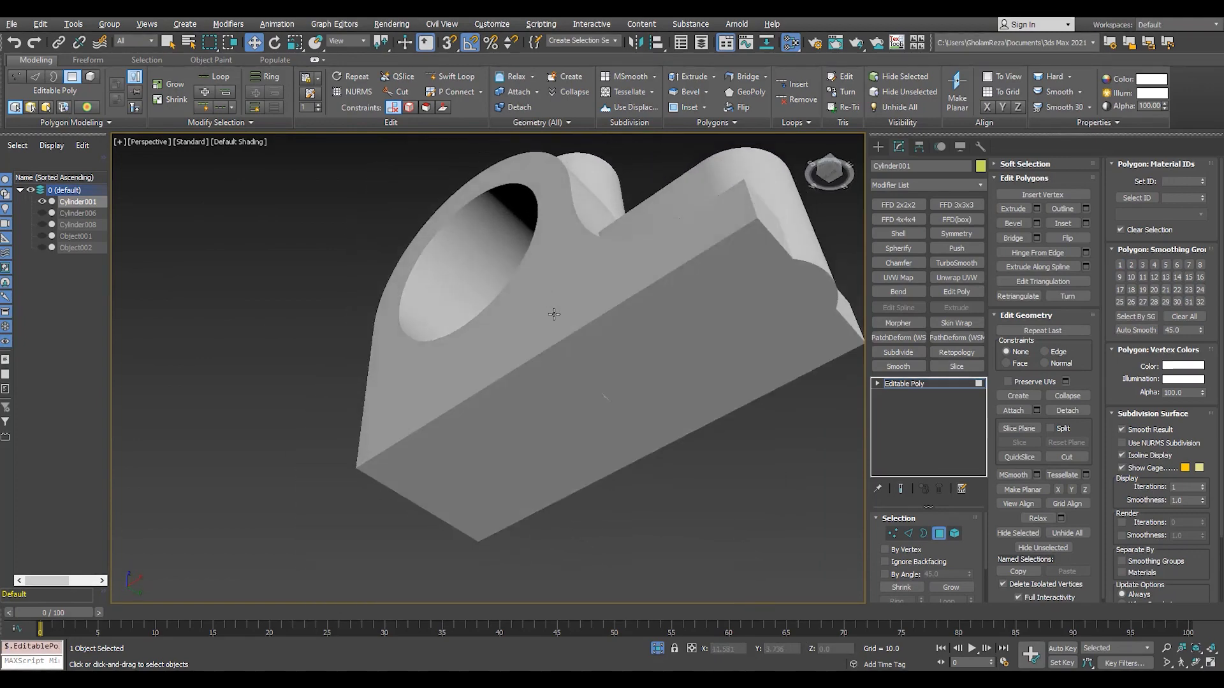
pyautogui.scroll(5, 622, 429)
pyautogui.press('F4')
pyautogui.press('F4')
pyautogui.scroll(-5, 623, 429)
pyautogui.moveTo(622, 429)
pyautogui.keyDown('alt'); pyautogui.mouseDown(button='middle')
pyautogui.moveTo(568, 427)
pyautogui.moveTo(606, 421)
pyautogui.mouseUp(button='middle'); pyautogui.keyUp('alt')
pyautogui.scroll(5, 607, 421)
pyautogui.press('F4')
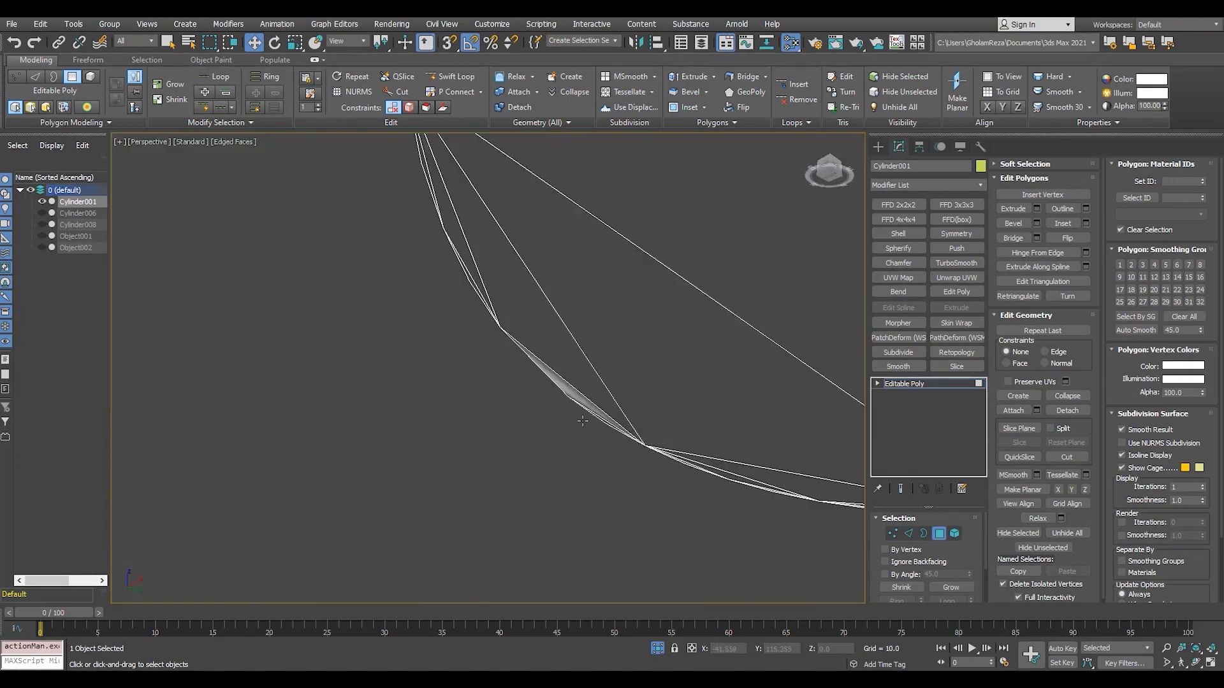
pyautogui.scroll(3, 530, 572)
# - Select all bottom vertices of the body in the front view and scale them vertically to flatten the base
pyautogui.moveTo(530, 572); pyautogui.dragTo(683, 446, button='middle')
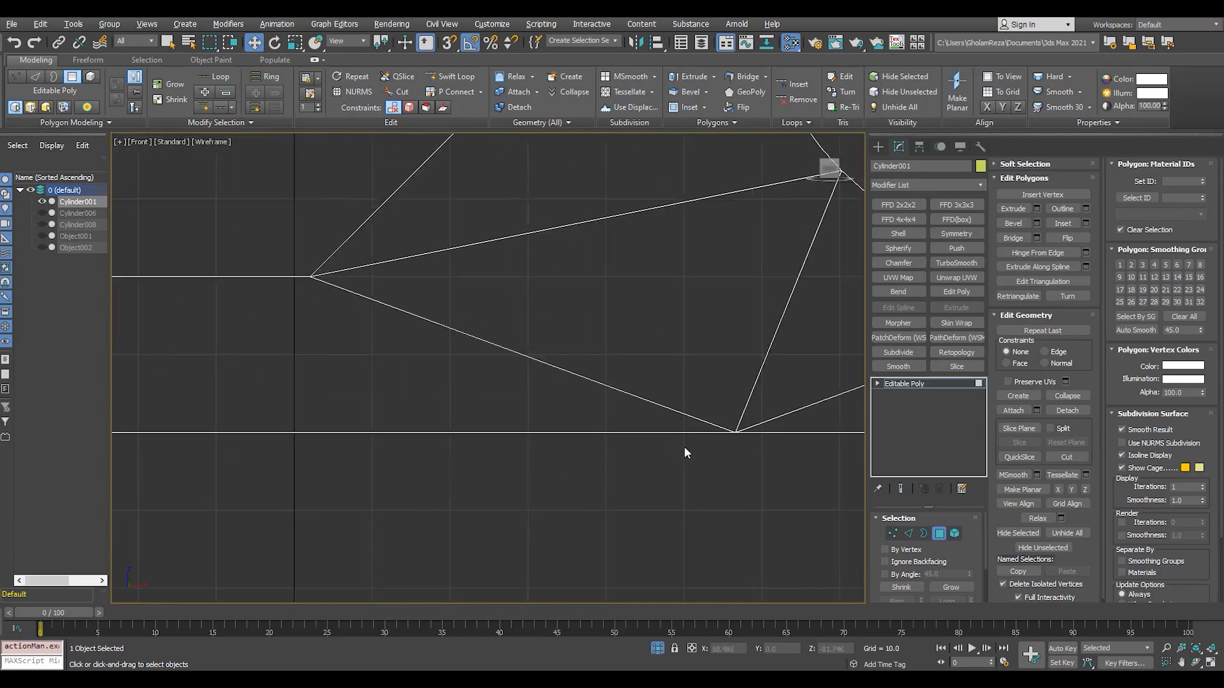
pyautogui.scroll(-5, 408, 449)
pyautogui.press('1')
pyautogui.moveTo(633, 435); pyautogui.dragTo(397, 503)
pyautogui.scroll(5, 478, 442)
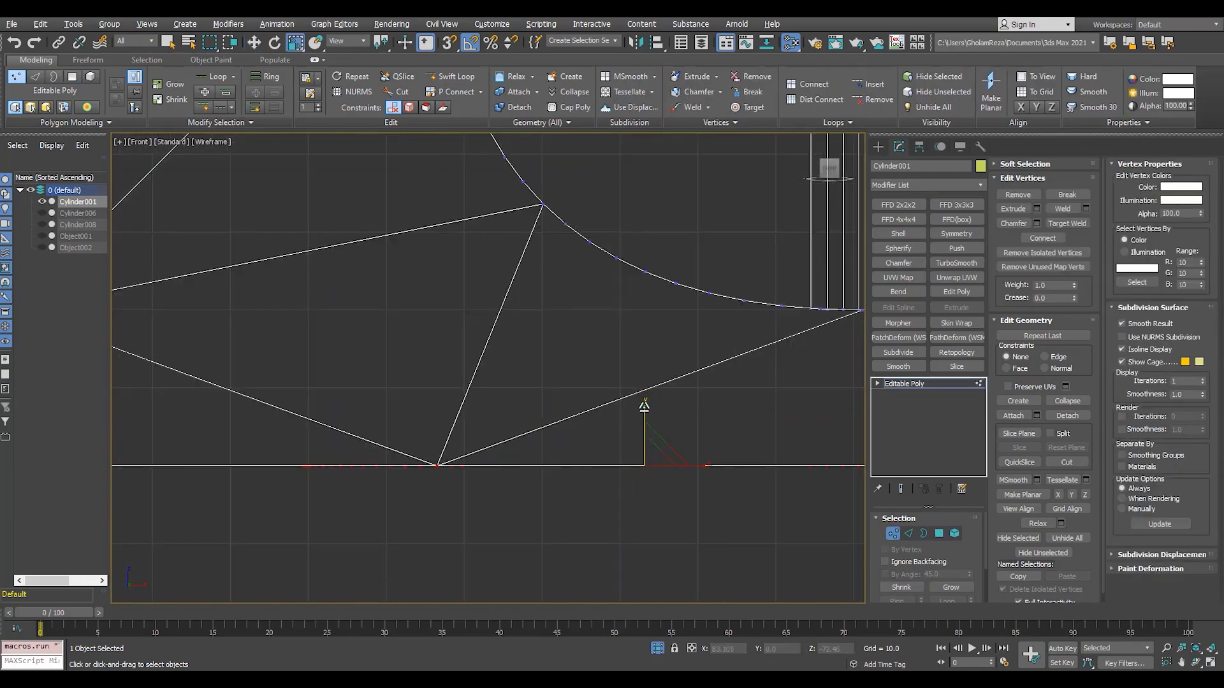
pyautogui.press('p')
pyautogui.keyDown('alt'); pyautogui.moveTo(775, 472); pyautogui.dragTo(747, 436, button='middle'); pyautogui.keyUp('alt')
pyautogui.scroll(-6, 752, 430)
pyautogui.press('F4')
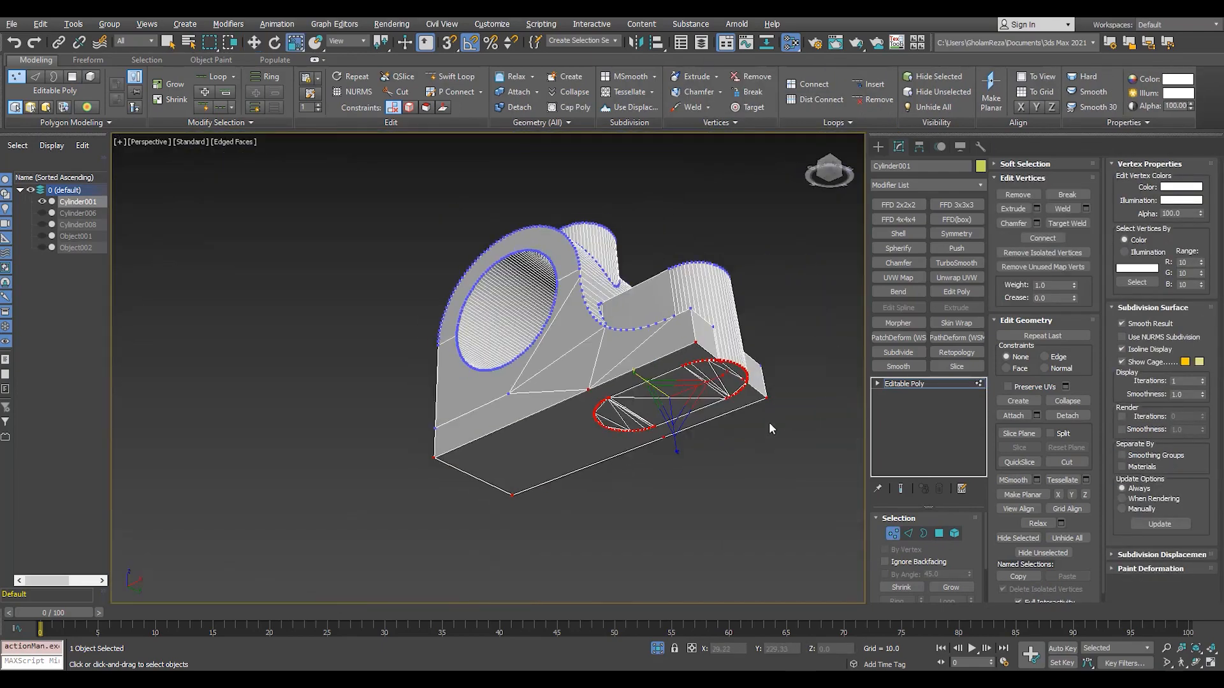
pyautogui.click(769, 422)
pyautogui.scroll(5, 732, 376)
pyautogui.click(920, 384)
# - Apply a Slice modifier to the body with its plane rotated across the bore, using Remove Bottom
pyautogui.keyDown('alt'); pyautogui.moveTo(714, 363); pyautogui.dragTo(651, 460, button='middle'); pyautogui.keyUp('alt')
pyautogui.click(973, 366)
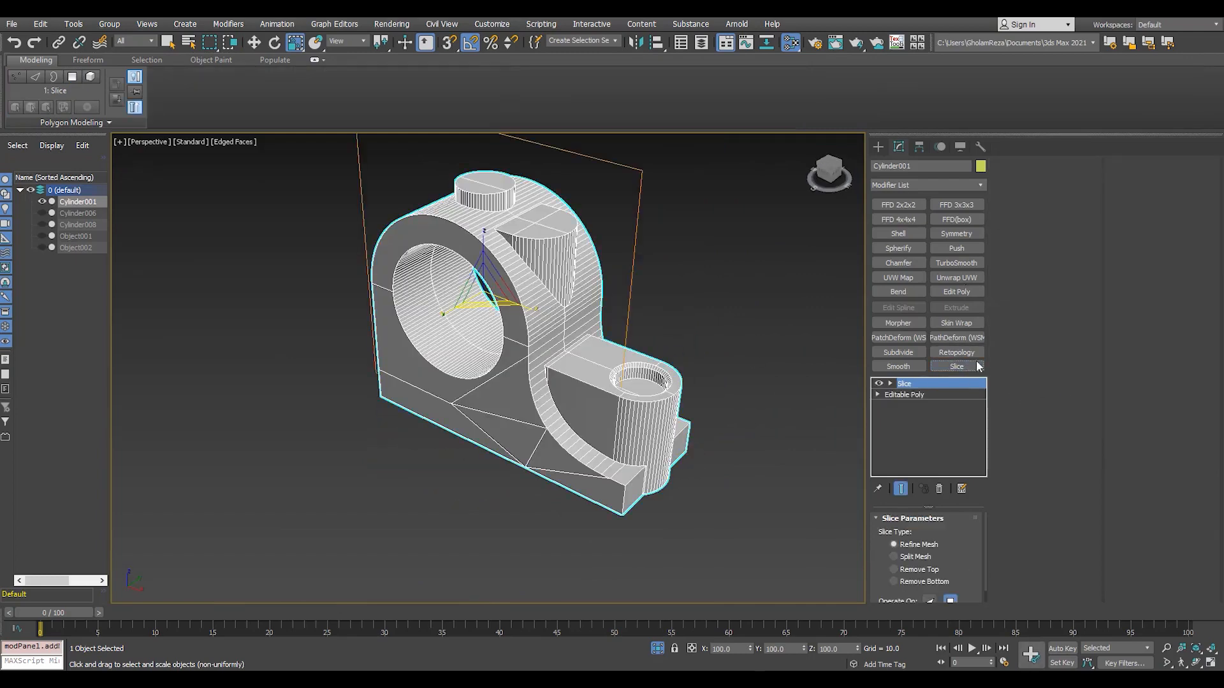
pyautogui.press('1')
pyautogui.press('e')
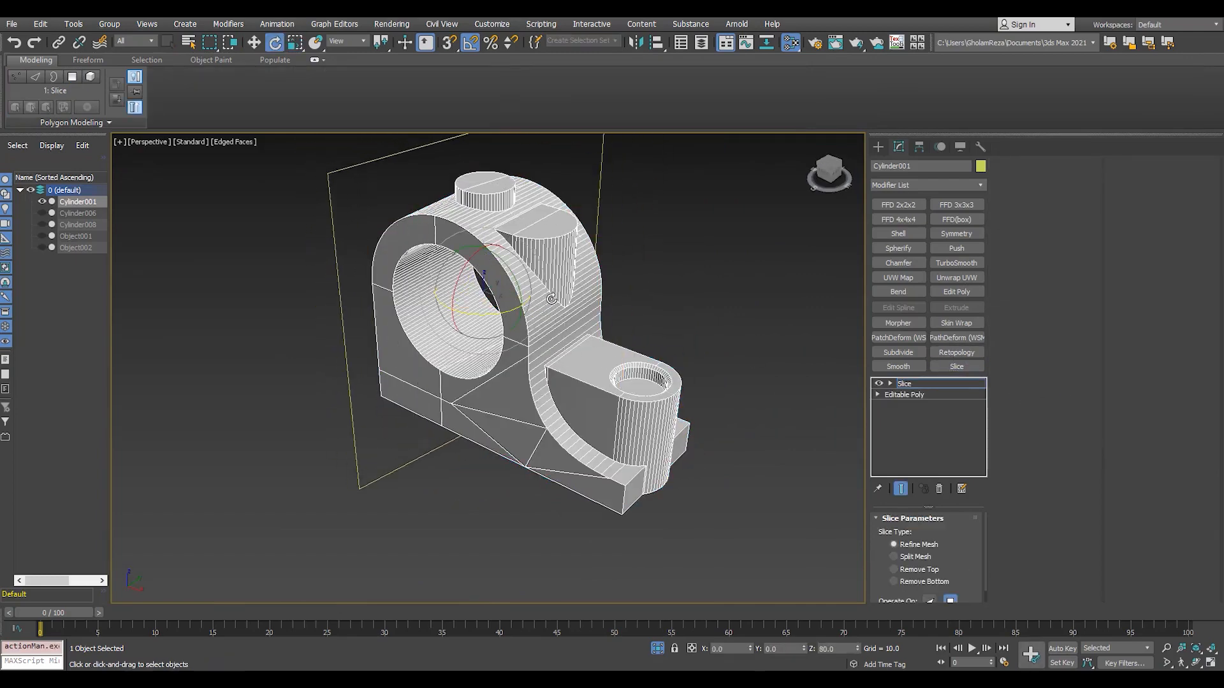
pyautogui.click(929, 569)
pyautogui.click(923, 582)
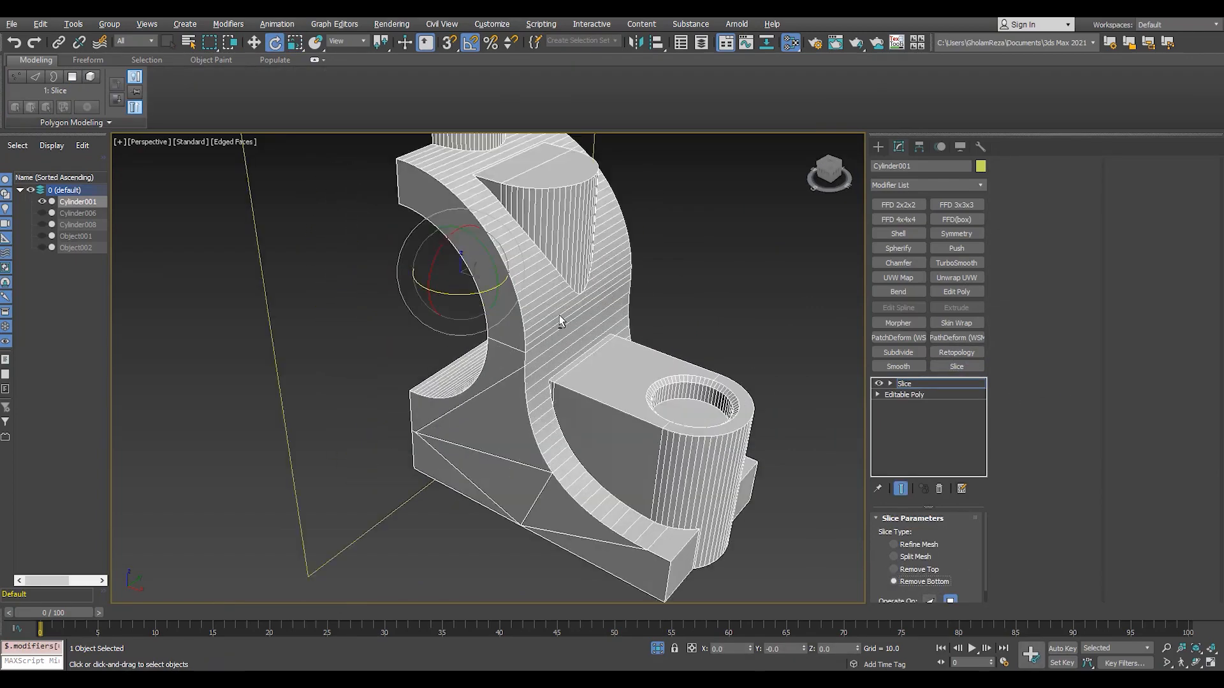
# - Inspect the halved body's shading and collapse the Slice modifier into the editable poly
pyautogui.press('F4')
pyautogui.scroll(5, 554, 293)
pyautogui.scroll(-3, 573, 299)
pyautogui.moveTo(593, 326)
pyautogui.keyDown('alt'); pyautogui.mouseDown(button='middle')
pyautogui.moveTo(490, 330)
pyautogui.moveTo(593, 340)
pyautogui.mouseUp(button='middle'); pyautogui.keyUp('alt')
pyautogui.scroll(-3, 593, 341)
pyautogui.press('F4')
pyautogui.click(948, 379)
pyautogui.press('Delete')
# - Apply a Subdivide modifier to the halved body in Variable Curvature mode
pyautogui.click(898, 352)
pyautogui.click(930, 542)
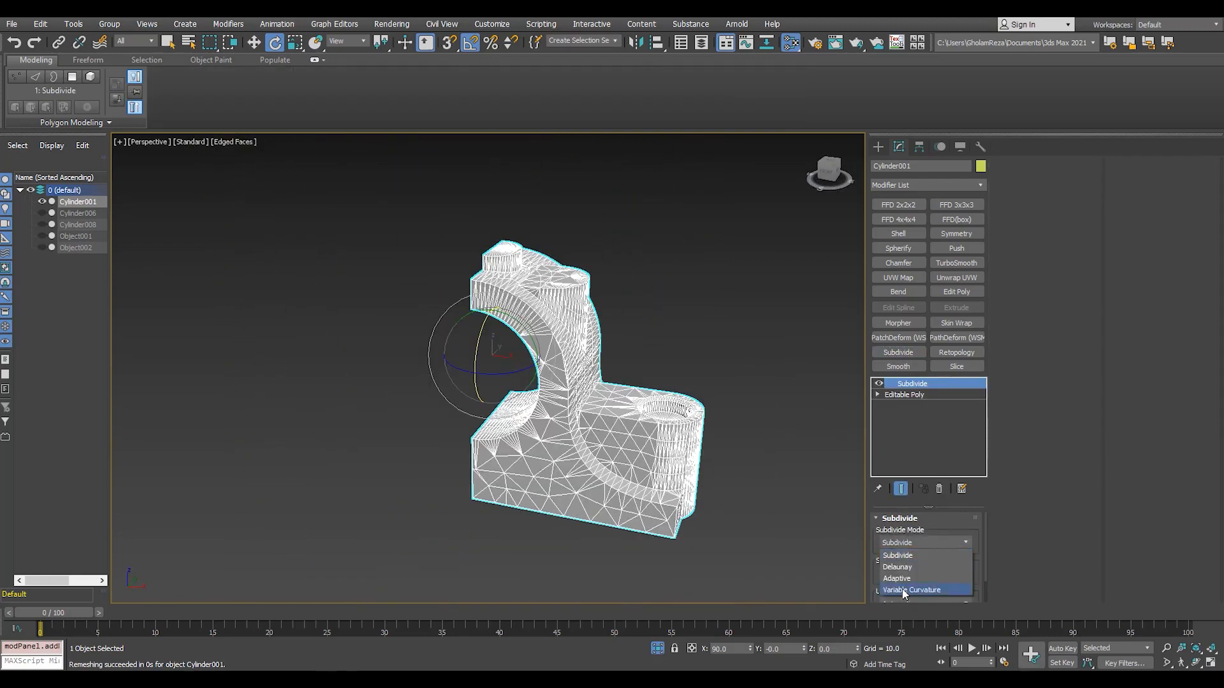
pyautogui.click(904, 592)
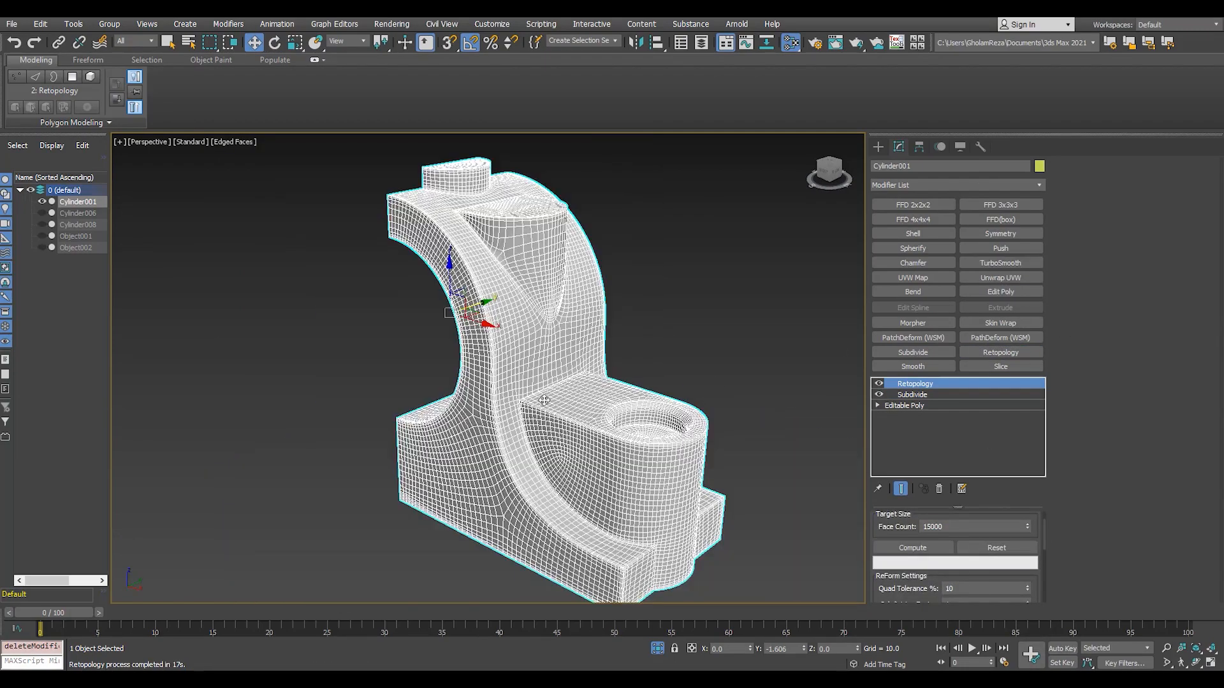
# - Add a Smooth modifier on top of the body's Retopology with an auto-smooth threshold of 25
pyautogui.scroll(5, 543, 399)
pyautogui.click(913, 367)
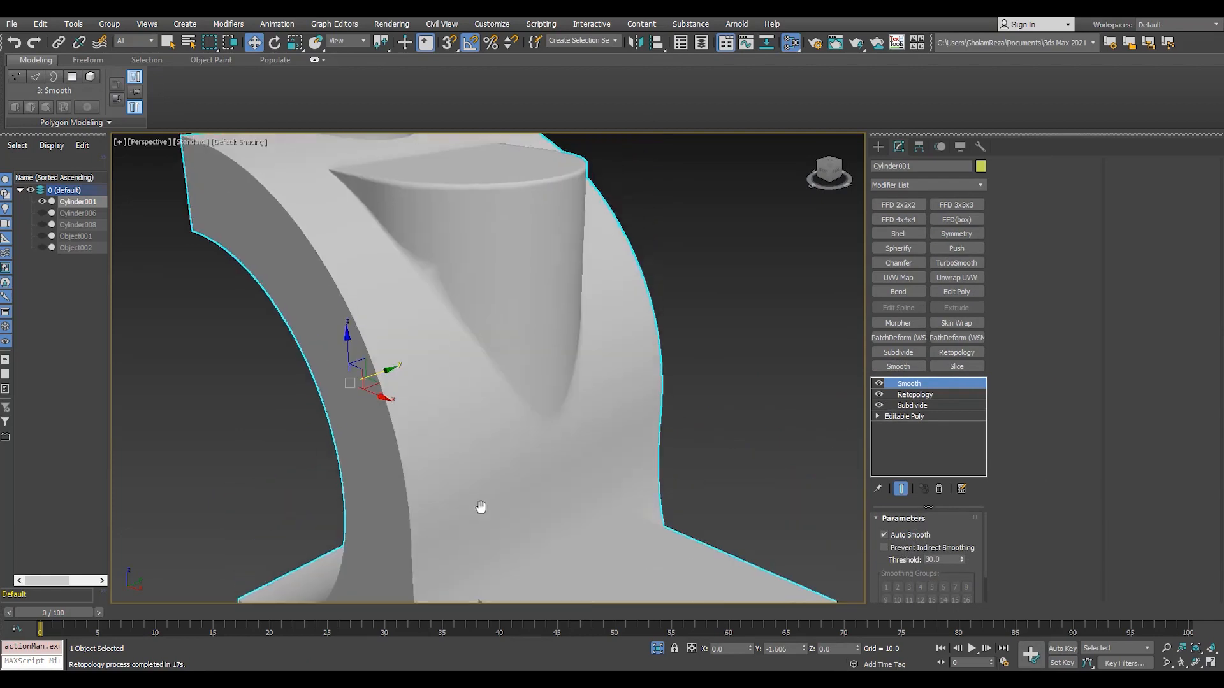
pyautogui.write('25')
pyautogui.press('Return')
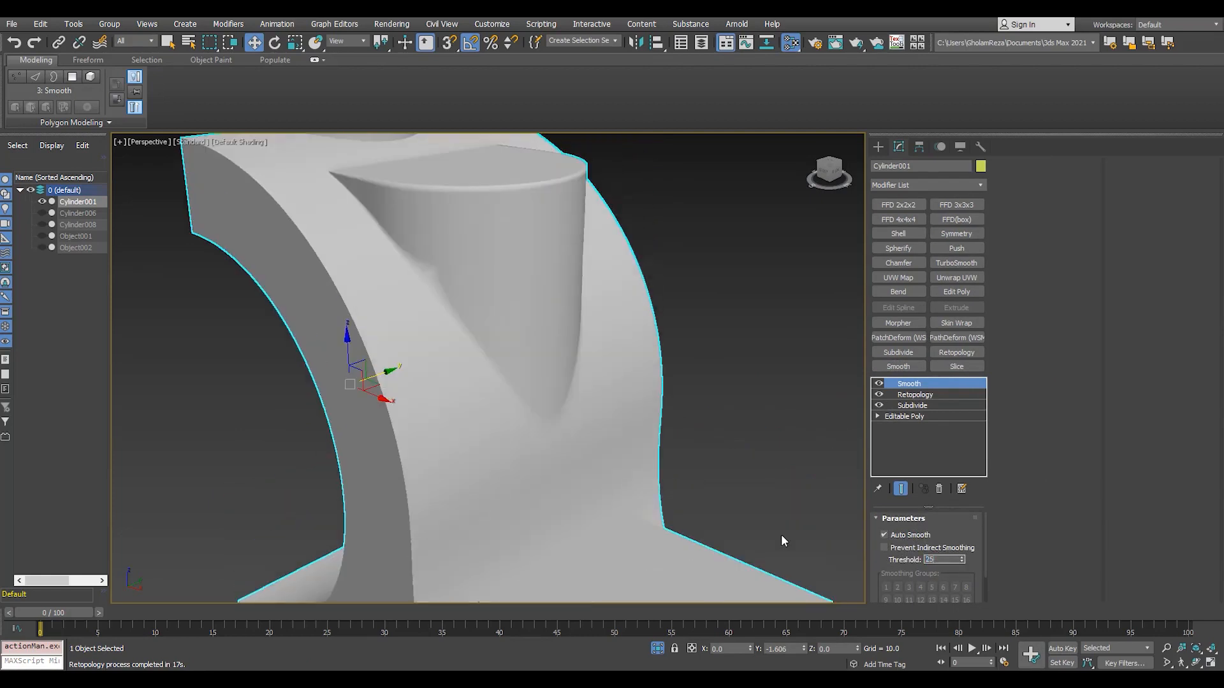
pyautogui.write('20')
pyautogui.press('Return')
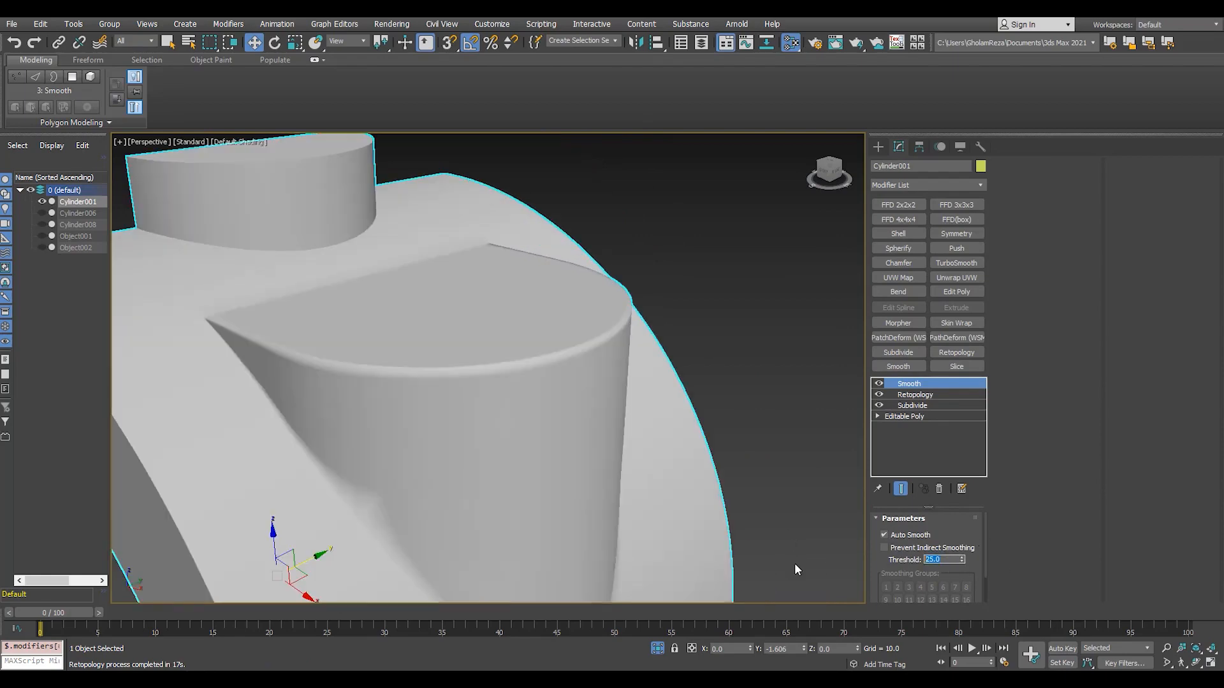
# - Set the body's auto-smooth threshold to 15 in the Smooth modifier and inspect the shading around the raised bosses
pyautogui.write('15')
pyautogui.press('Return')
pyautogui.scroll(-4, 355, 327)
pyautogui.keyDown('alt'); pyautogui.moveTo(355, 328); pyautogui.dragTo(370, 275, button='middle'); pyautogui.keyUp('alt')
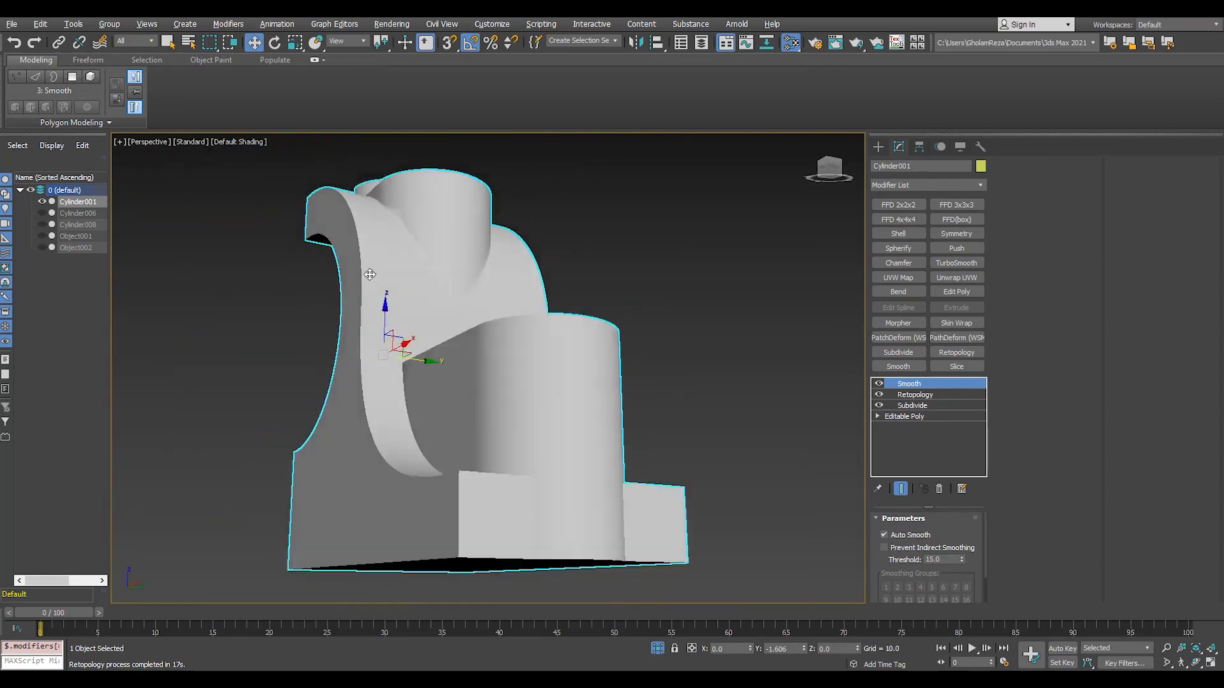
pyautogui.keyDown('alt'); pyautogui.moveTo(370, 274); pyautogui.dragTo(396, 319, button='middle'); pyautogui.keyUp('alt')
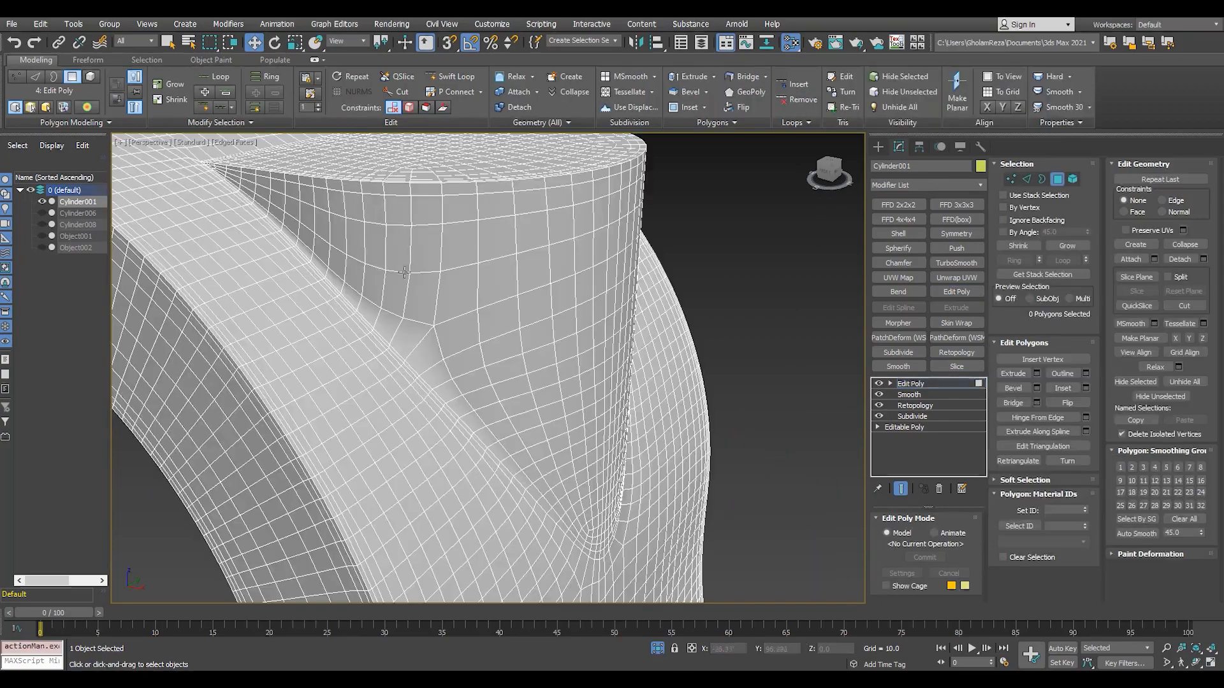
# - In an Edit Poly above Smooth, select the boss's curved side faces by angle 5.0 and assign smoothing group 3
pyautogui.click(499, 246)
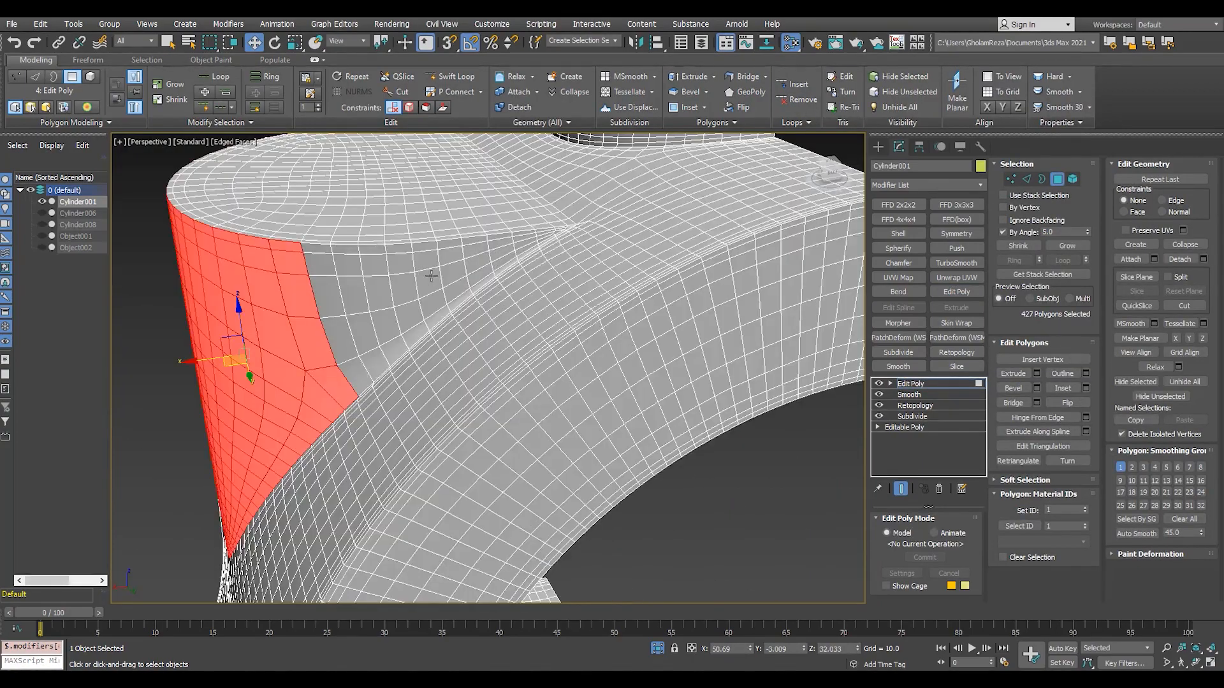
pyautogui.keyDown('ctrl'); pyautogui.click(430, 276); pyautogui.keyUp('ctrl')
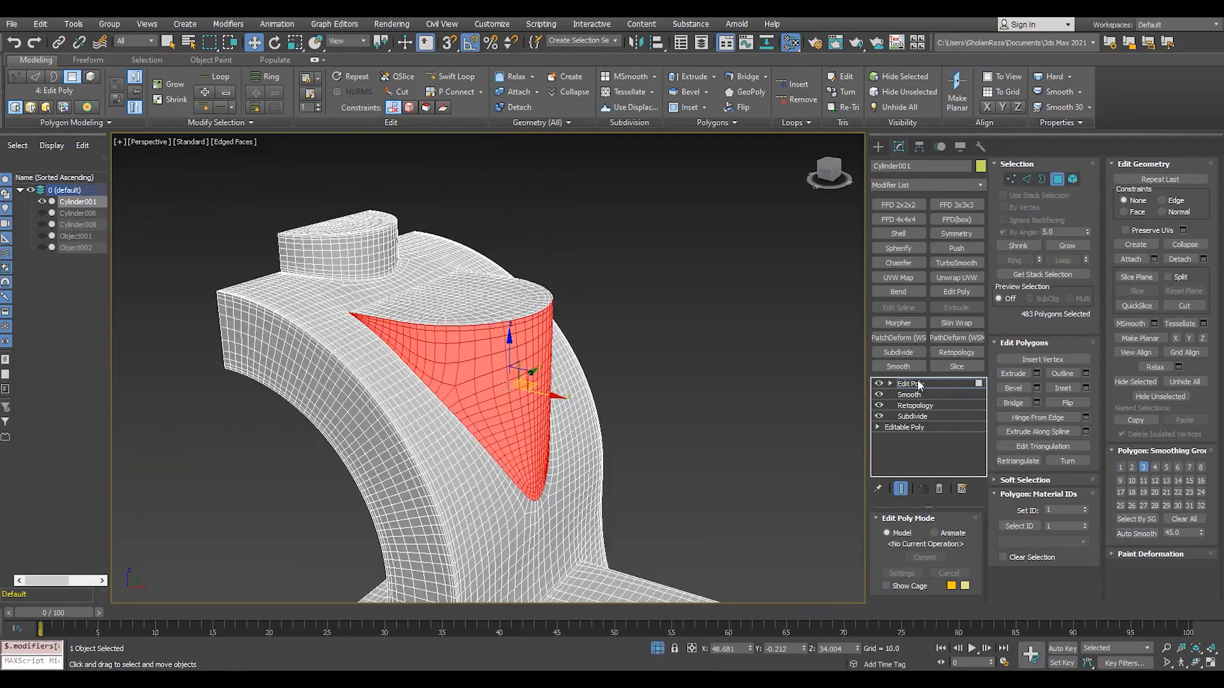
# - Add another Retopology modifier above the Edit Poly and compute it with a face count of 8000
pyautogui.click(956, 352)
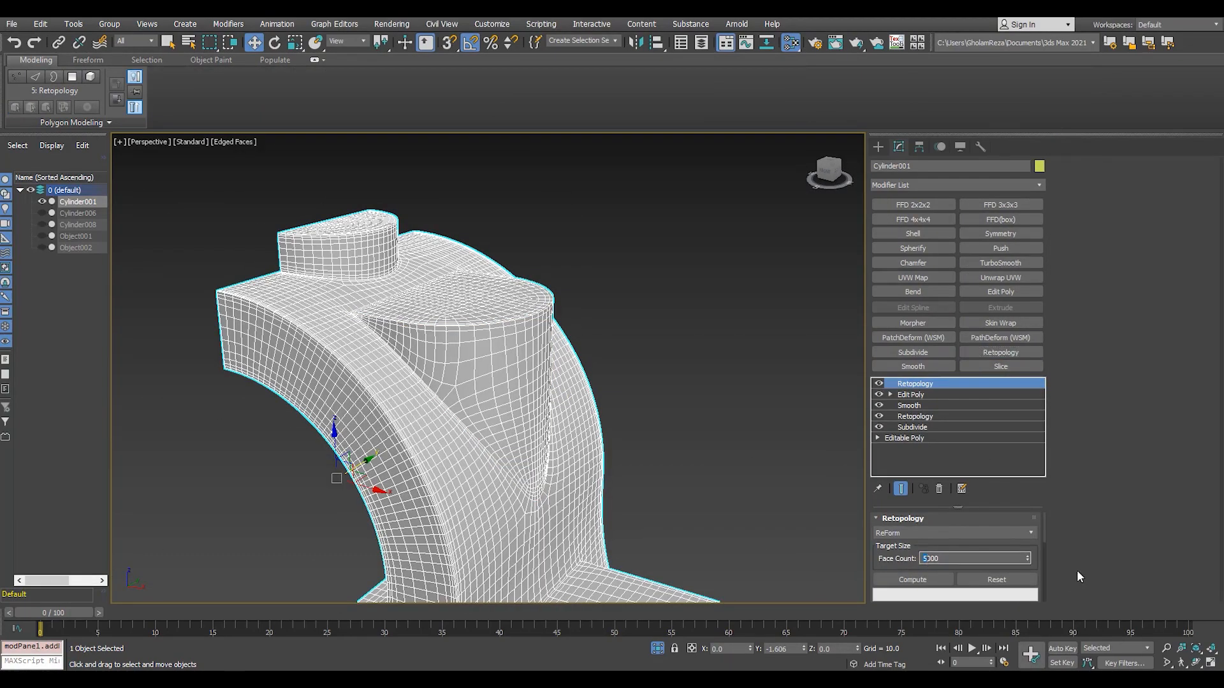
pyautogui.write('8')
pyautogui.press('Return')
pyautogui.click(922, 579)
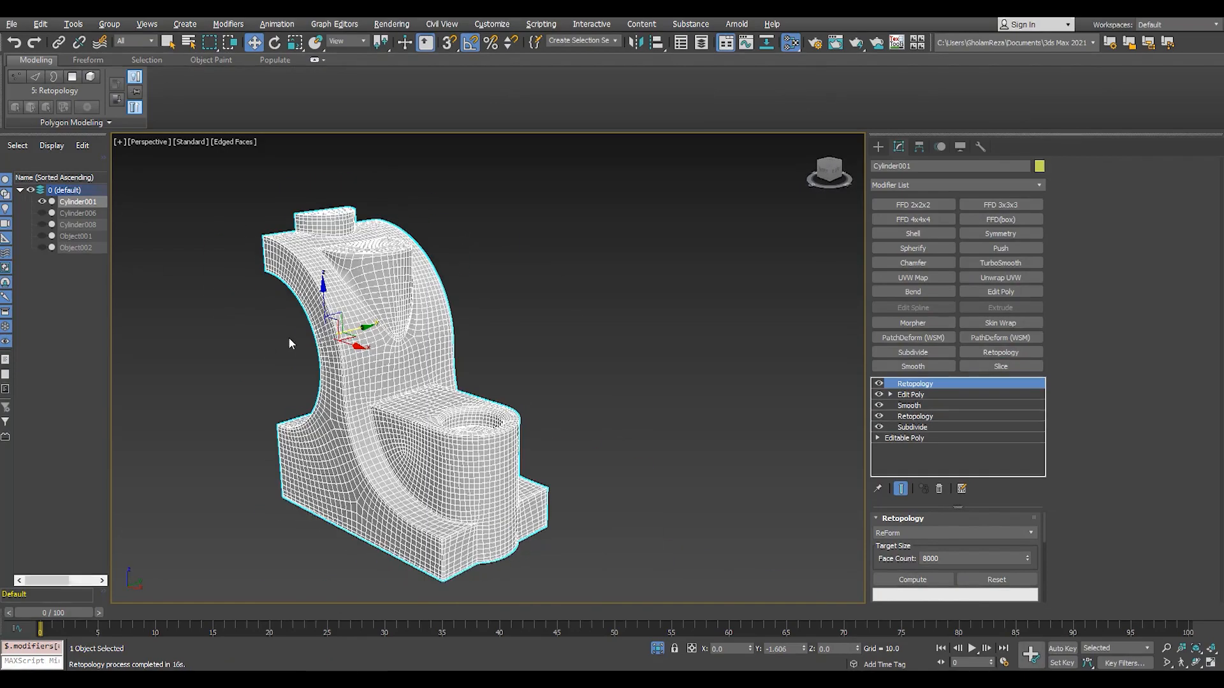
# - Compare the body with and without the new Retopology, then reset and recompute it
pyautogui.click(880, 383)
pyautogui.click(880, 384)
pyautogui.scroll(4, 381, 313)
pyautogui.click(990, 580)
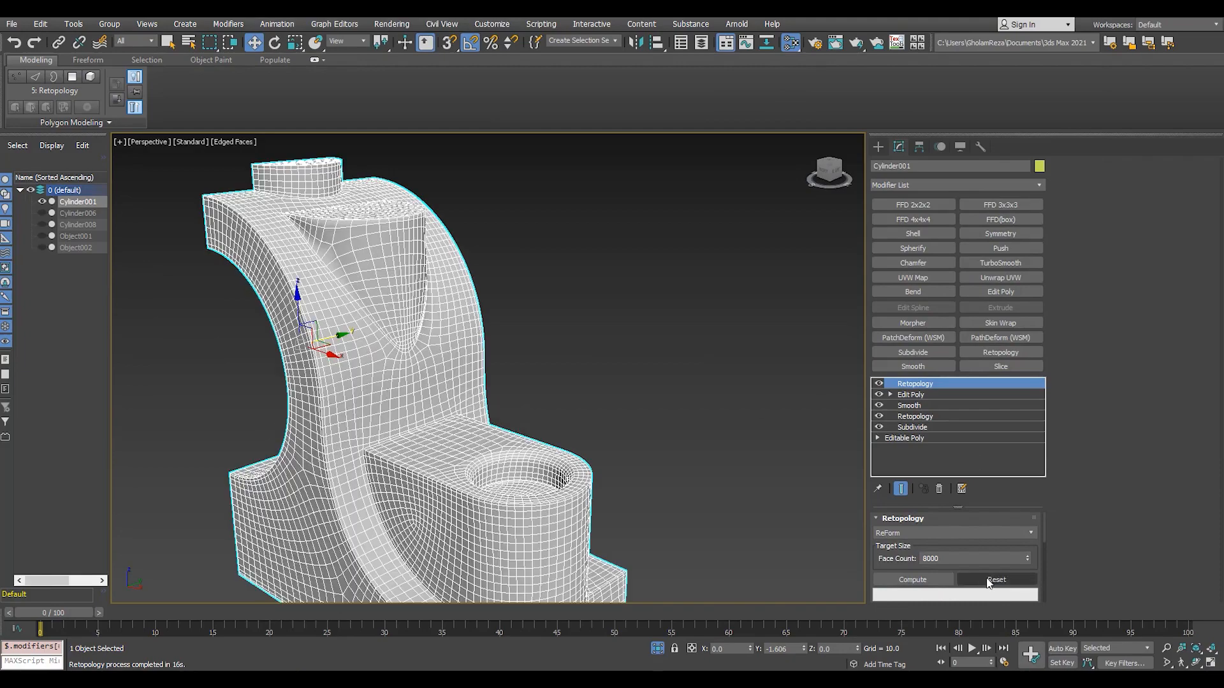
pyautogui.click(912, 579)
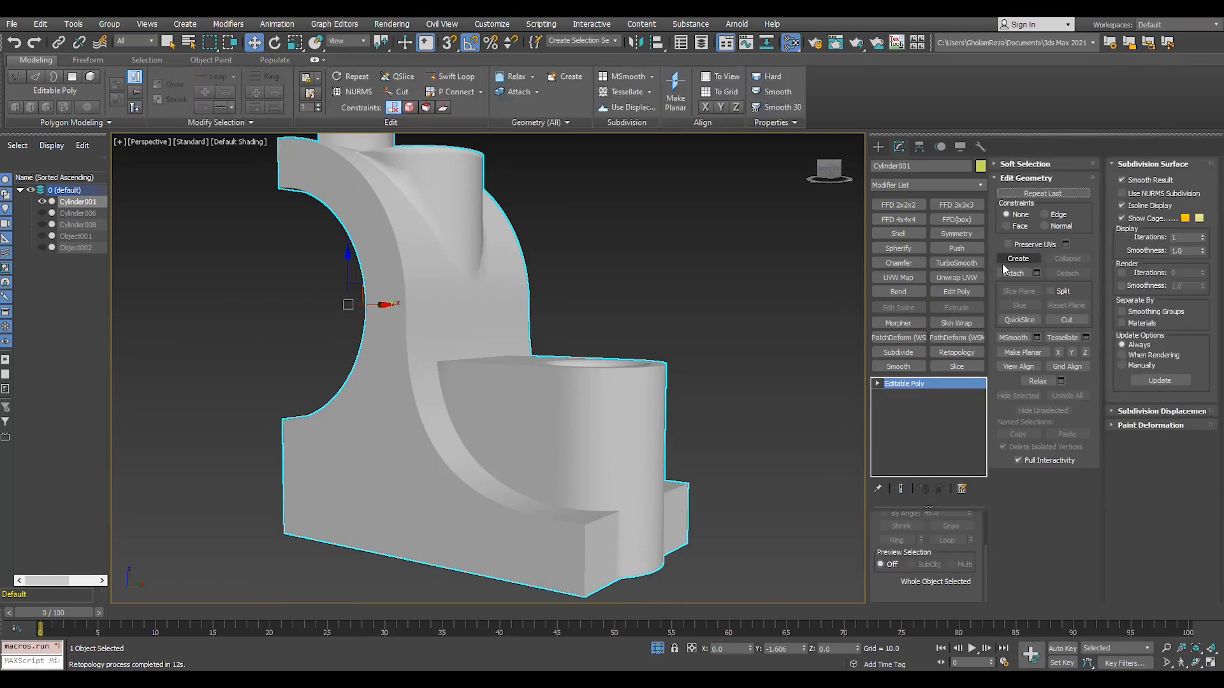
# - Try a TurboSmooth modifier on the collapsed body to preview its smoothed edges
pyautogui.click(956, 263)
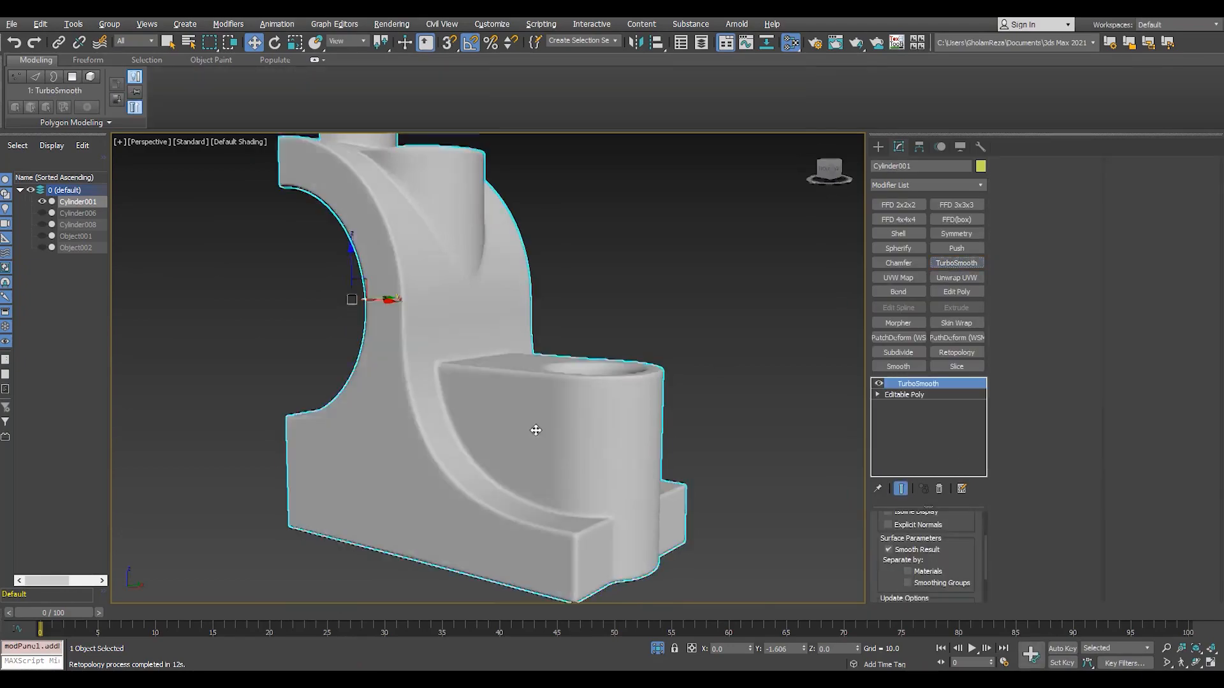
pyautogui.keyDown('alt'); pyautogui.moveTo(535, 429); pyautogui.dragTo(573, 402, button='middle'); pyautogui.keyUp('alt')
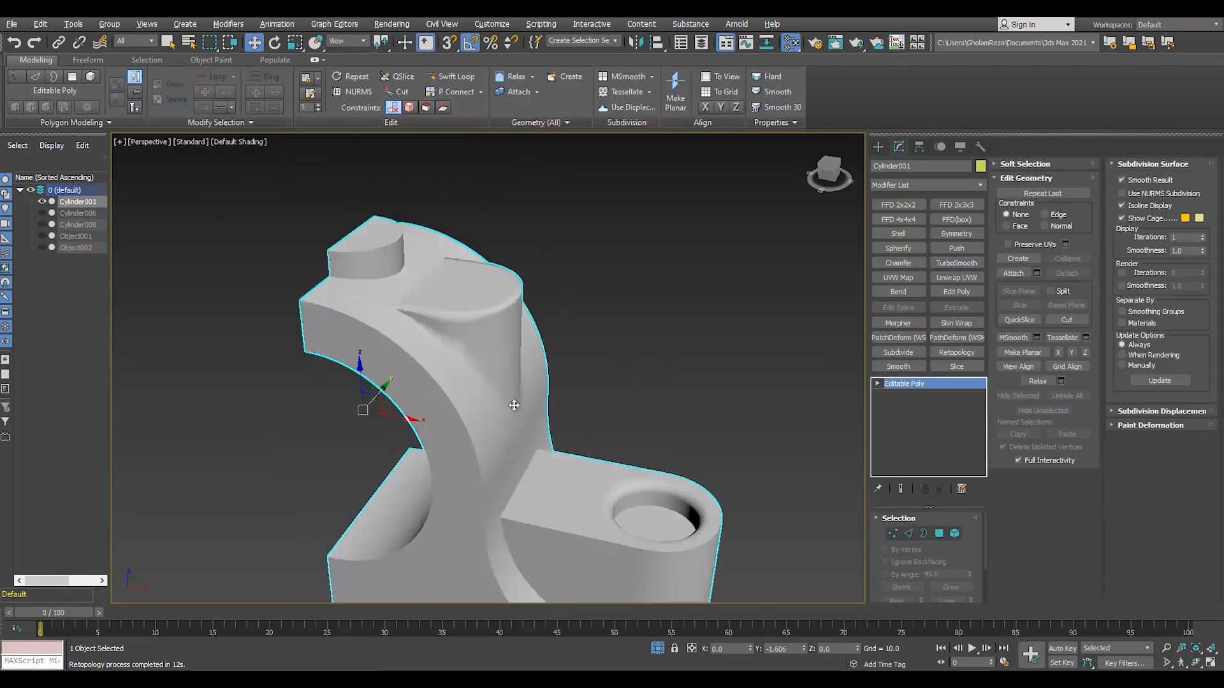
# - Mirror the halved body across the X axis with a Symmetry modifier to restore the full housing
pyautogui.press('F4')
pyautogui.keyDown('alt'); pyautogui.moveTo(484, 331); pyautogui.dragTo(484, 293, button='middle'); pyautogui.keyUp('alt')
pyautogui.scroll(5, 477, 289)
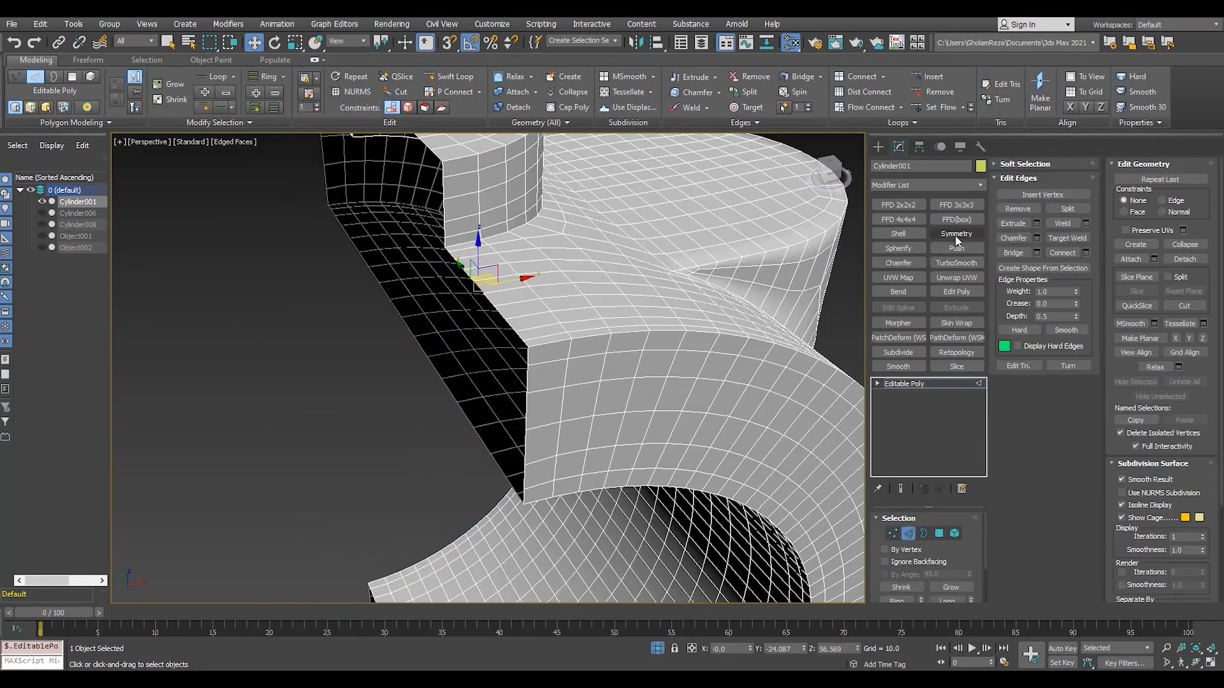
pyautogui.click(956, 233)
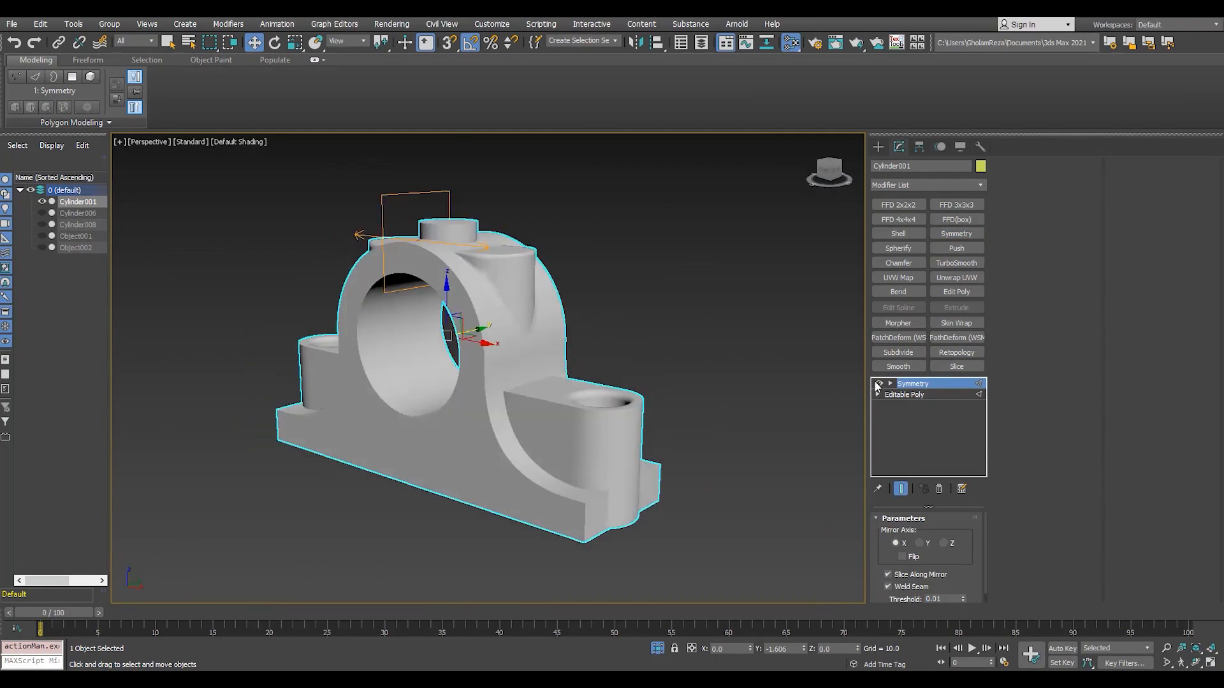
# - Below the Symmetry, chamfer the two edge loops around the base bolt hole's rim by about 0.11, then check the mirrored body
pyautogui.click(904, 395)
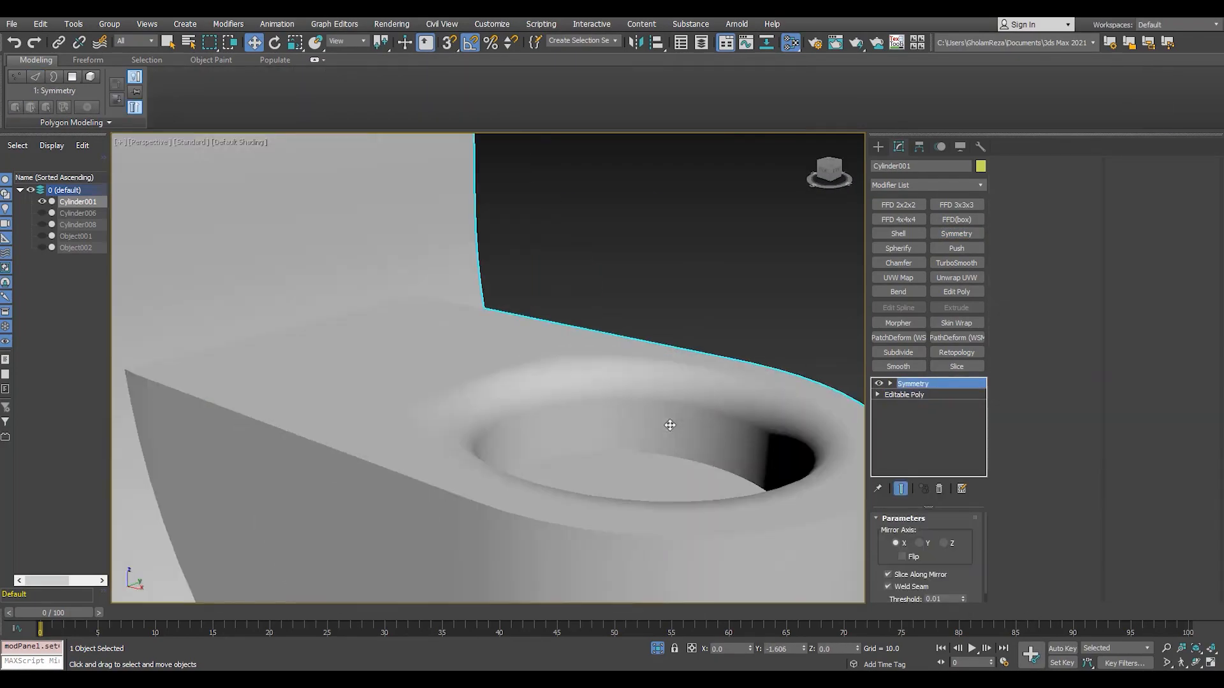
pyautogui.press('F4')
pyautogui.press('2')
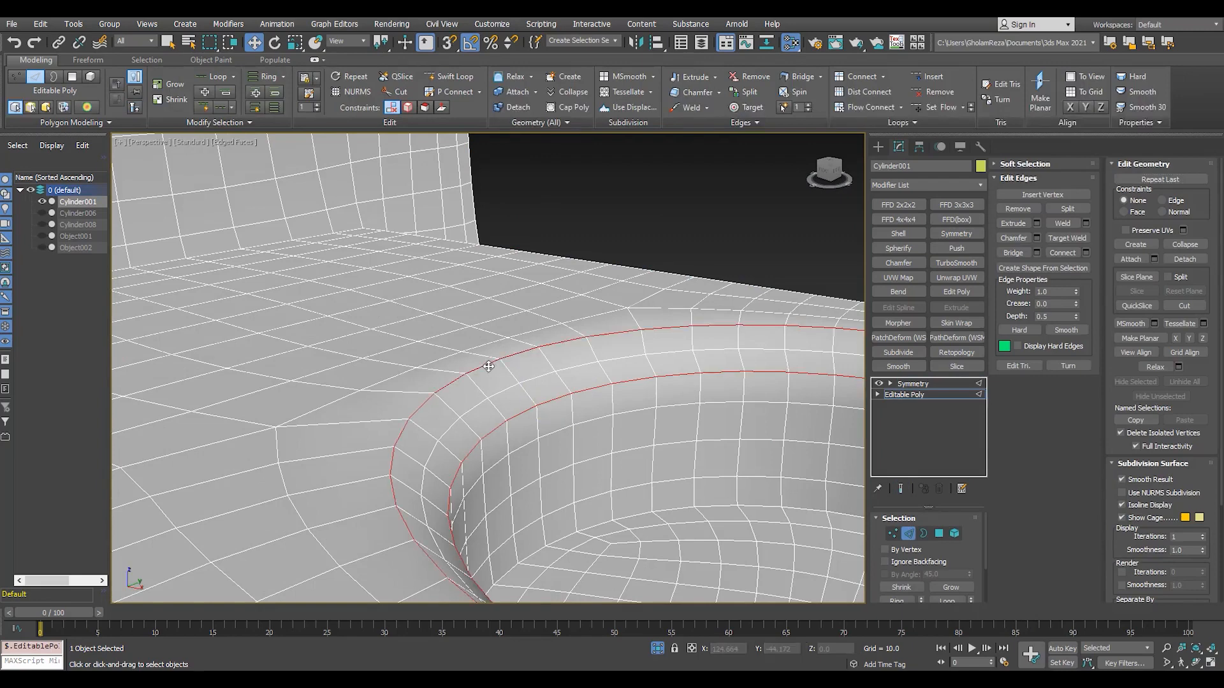
pyautogui.click(1036, 237)
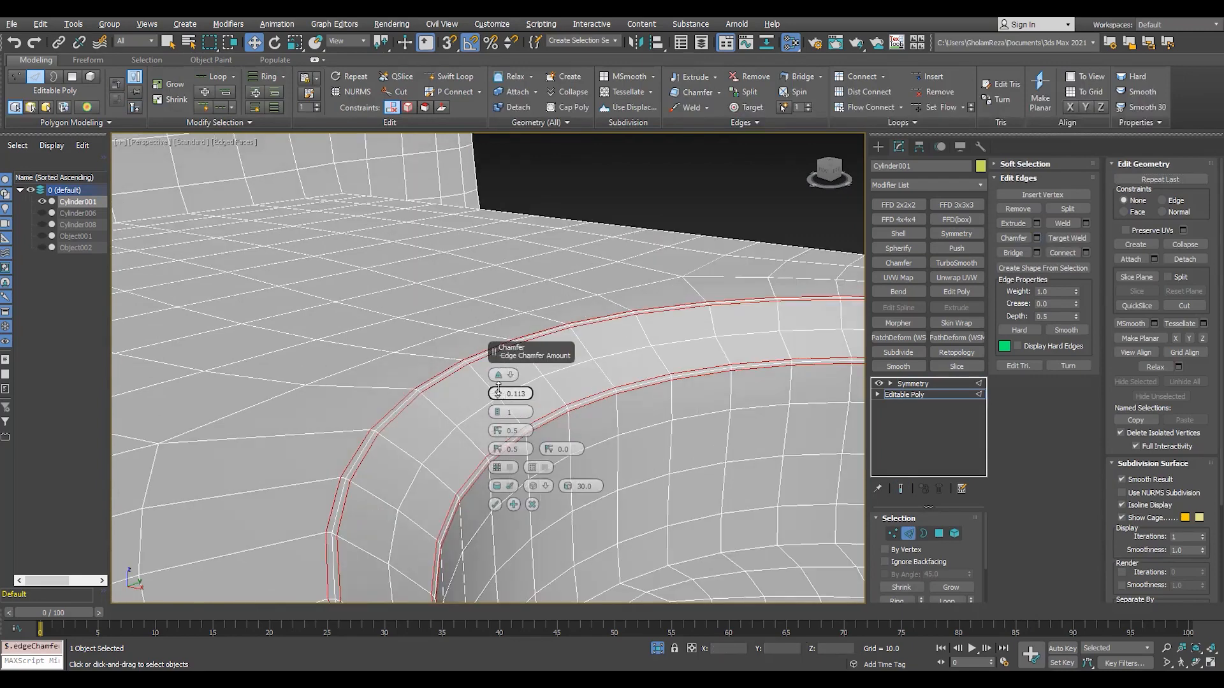
pyautogui.click(494, 505)
pyautogui.click(908, 383)
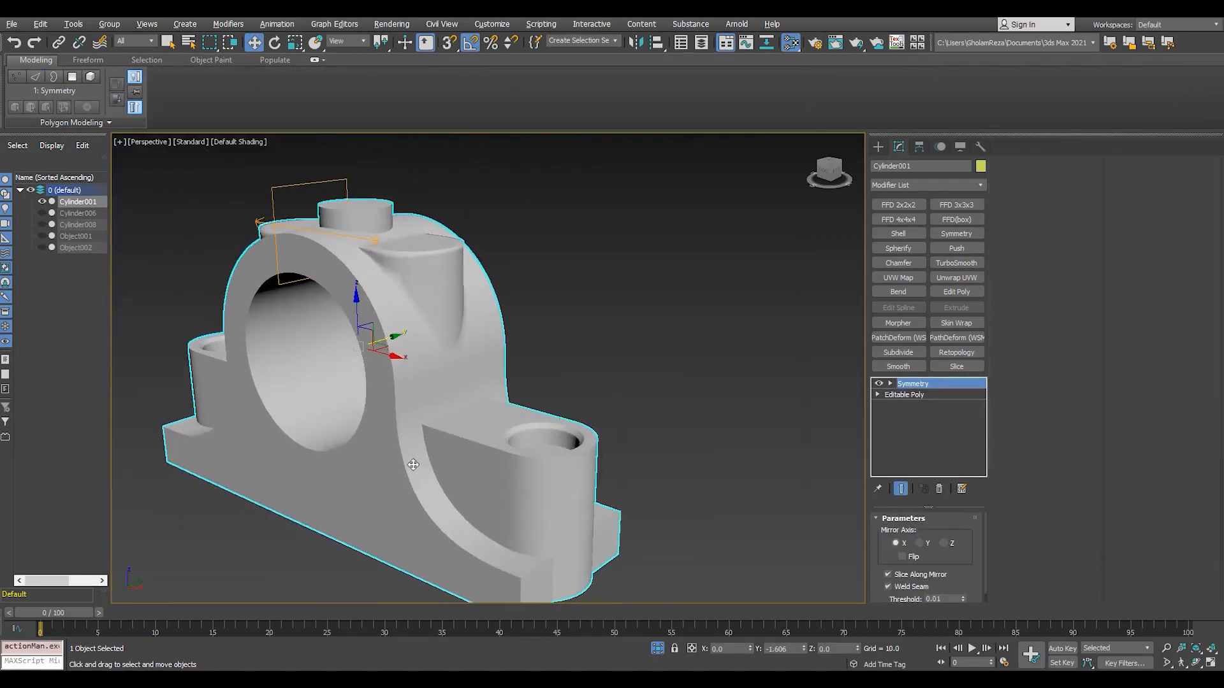
pyautogui.moveTo(402, 357)
pyautogui.keyDown('alt'); pyautogui.mouseDown(button='middle')
pyautogui.moveTo(447, 383)
pyautogui.moveTo(429, 391)
pyautogui.moveTo(509, 459)
pyautogui.mouseUp(button='middle'); pyautogui.keyUp('alt')
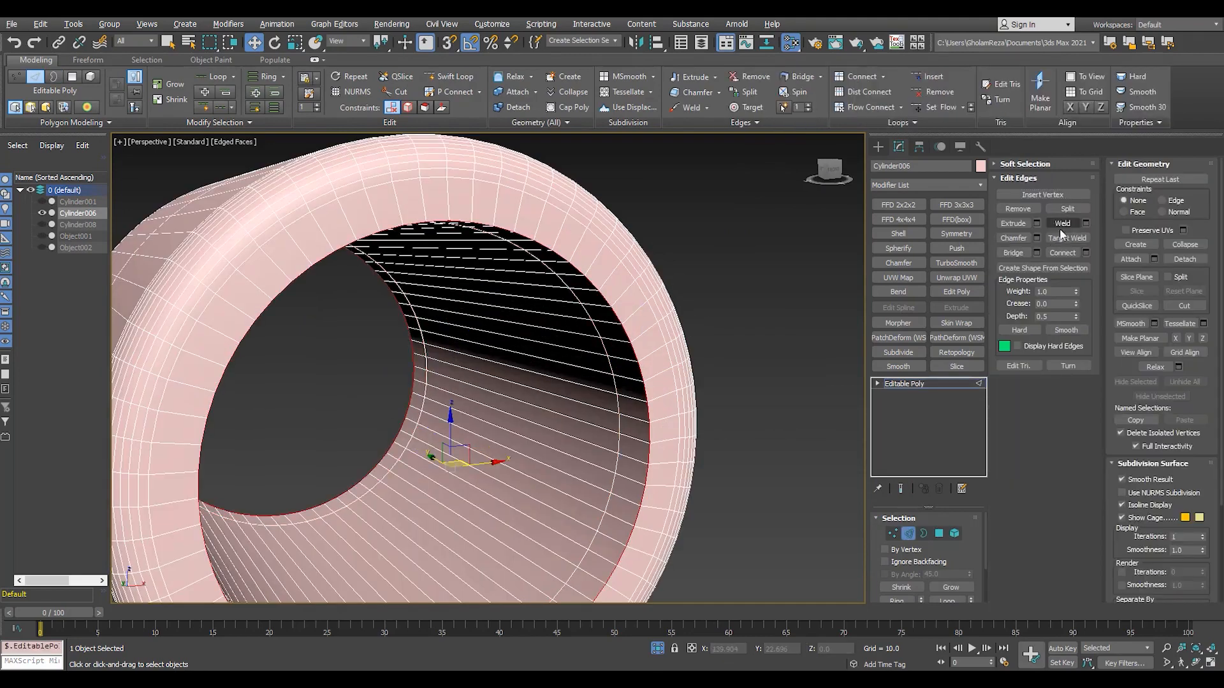
# - Chamfer the inner rim edge loops of the Cylinder006 sleeve by 0.5
pyautogui.click(1036, 238)
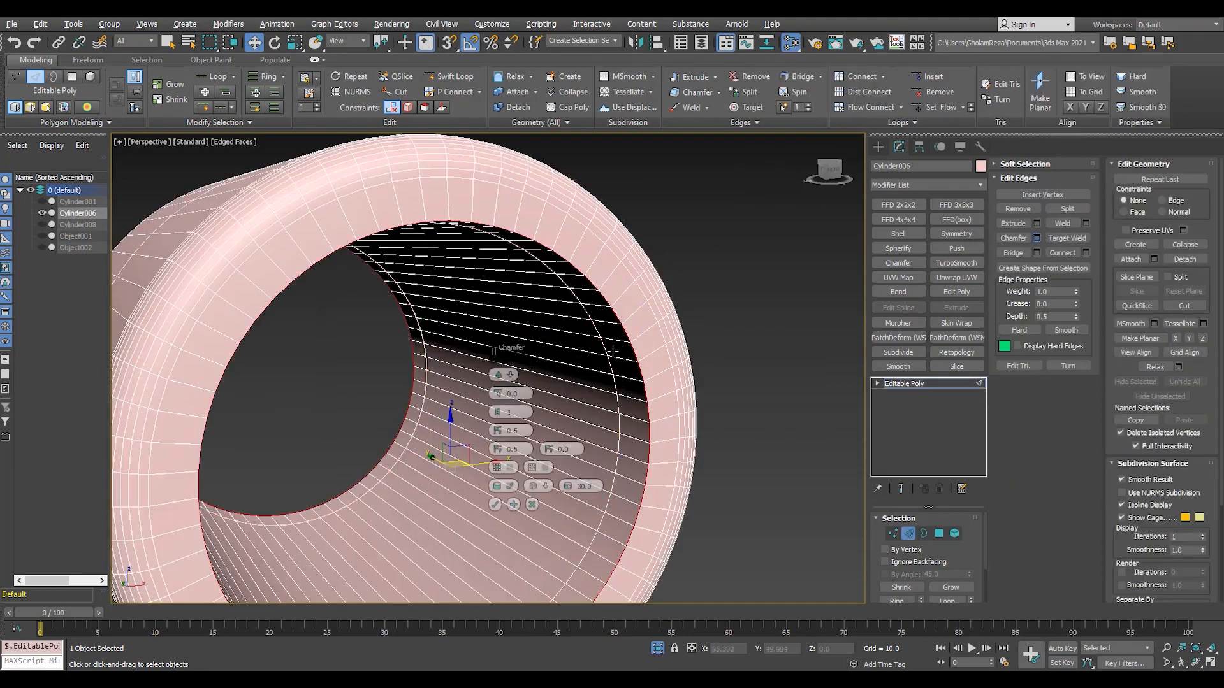
pyautogui.write('0.2')
pyautogui.press('Return')
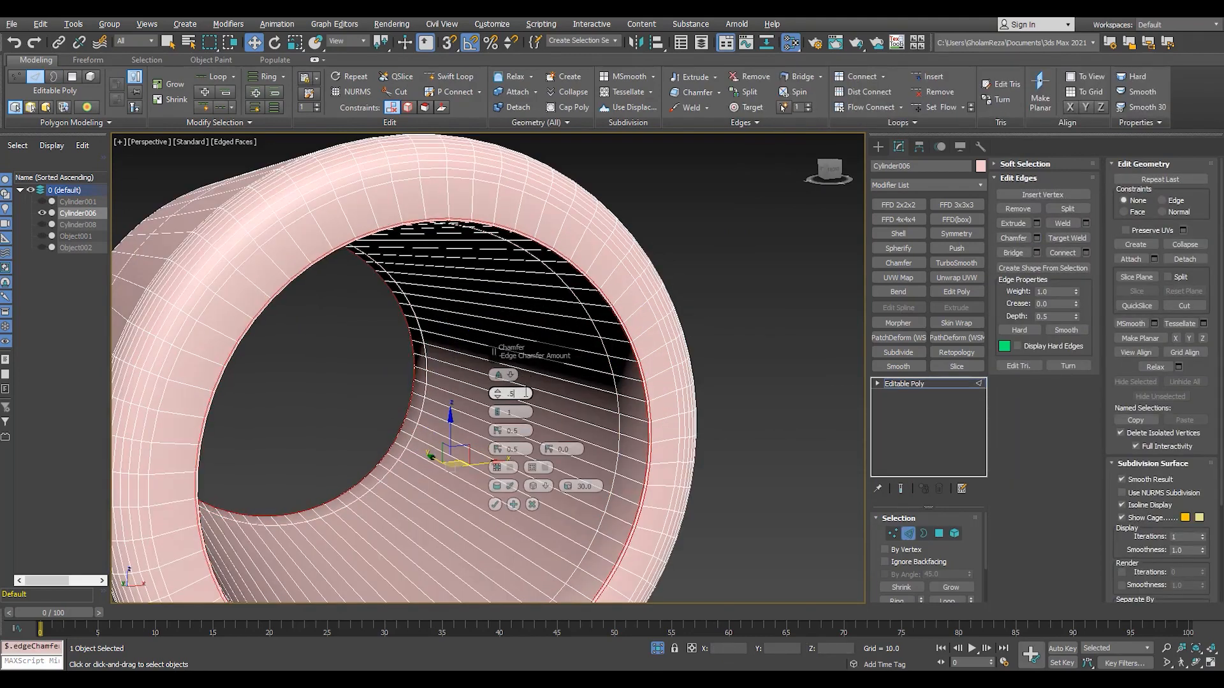
pyautogui.press('Return')
pyautogui.click(495, 504)
pyautogui.scroll(-3, 688, 424)
# - Apply TurboSmooth to the Cylinder006 sleeve and view it without edged faces
pyautogui.click(911, 385)
pyautogui.click(963, 258)
pyautogui.press('F4')
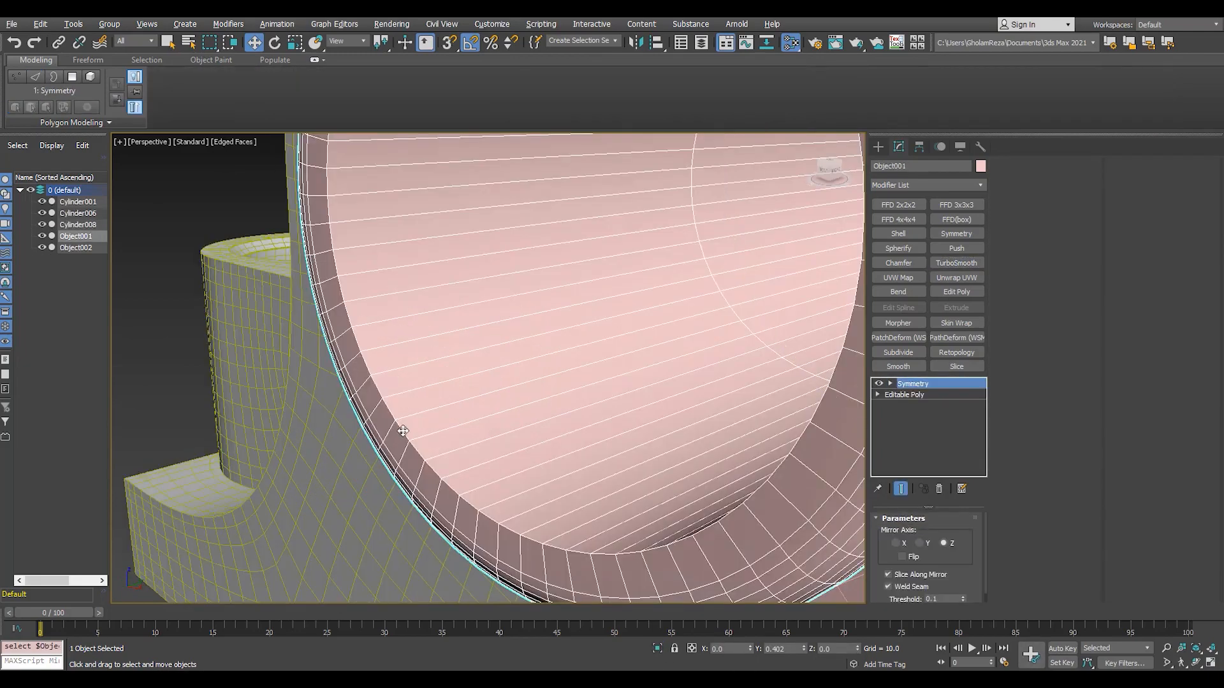
# - Isolate the Object001 ring and select its inner rim edge loop in the Editable Poly below Symmetry
pyautogui.hotkey('alt', 'q')
pyautogui.click(918, 395)
pyautogui.press('2')
pyautogui.press('3')
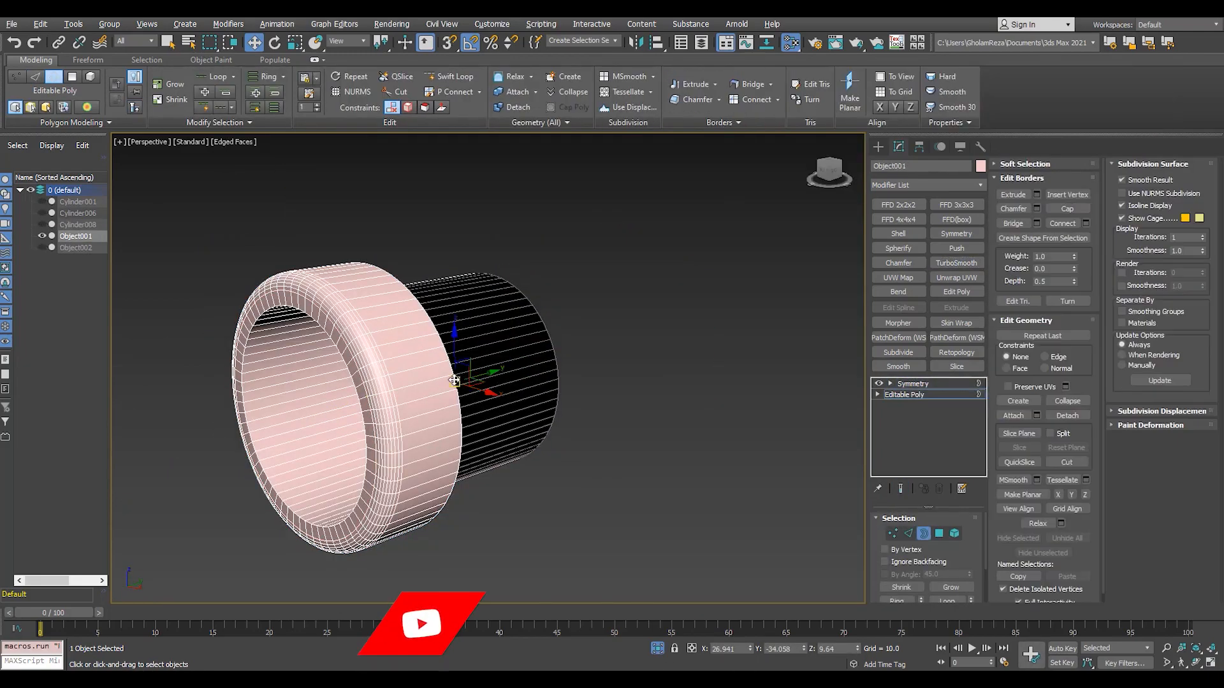
pyautogui.moveTo(406, 390); pyautogui.dragTo(552, 380)
pyautogui.keyDown('alt'); pyautogui.moveTo(552, 379); pyautogui.dragTo(669, 382, button='middle'); pyautogui.keyUp('alt')
pyautogui.scroll(3, 669, 383)
pyautogui.press('2')
pyautogui.doubleClick(708, 370)
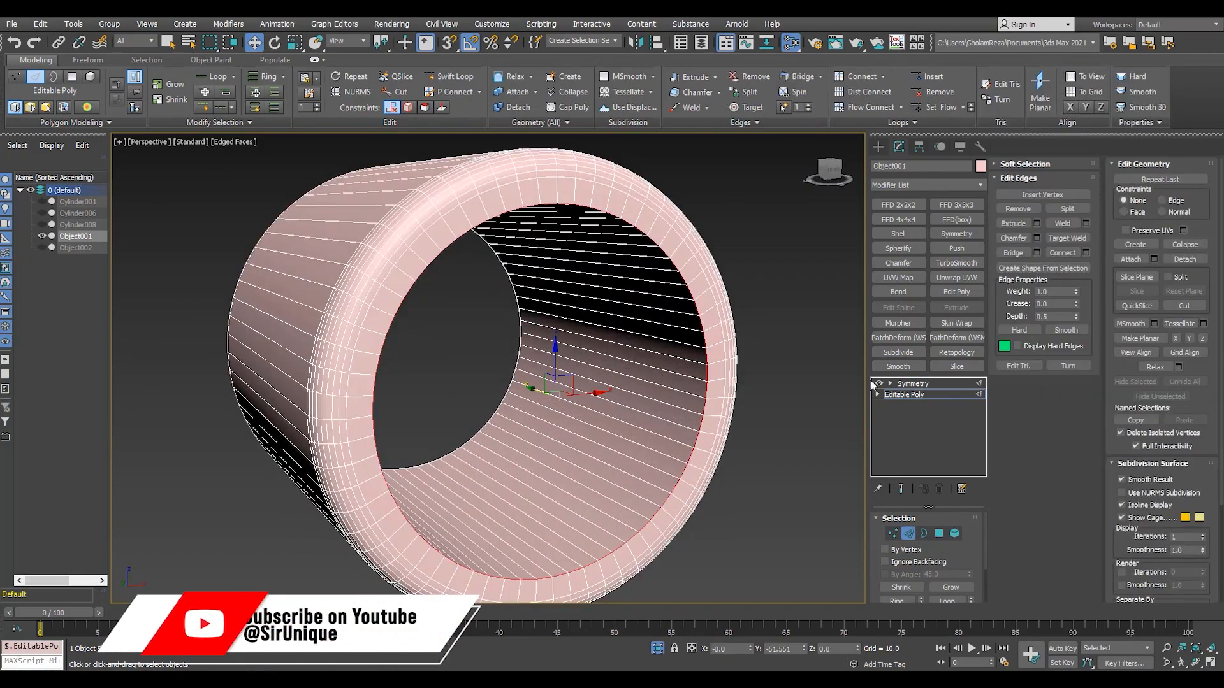
# - Chamfer the Object001 ring's inner rim edge loop by 0.5 with 1 segment
pyautogui.click(1036, 238)
pyautogui.doubleClick(521, 410)
pyautogui.write('1')
pyautogui.press('Return')
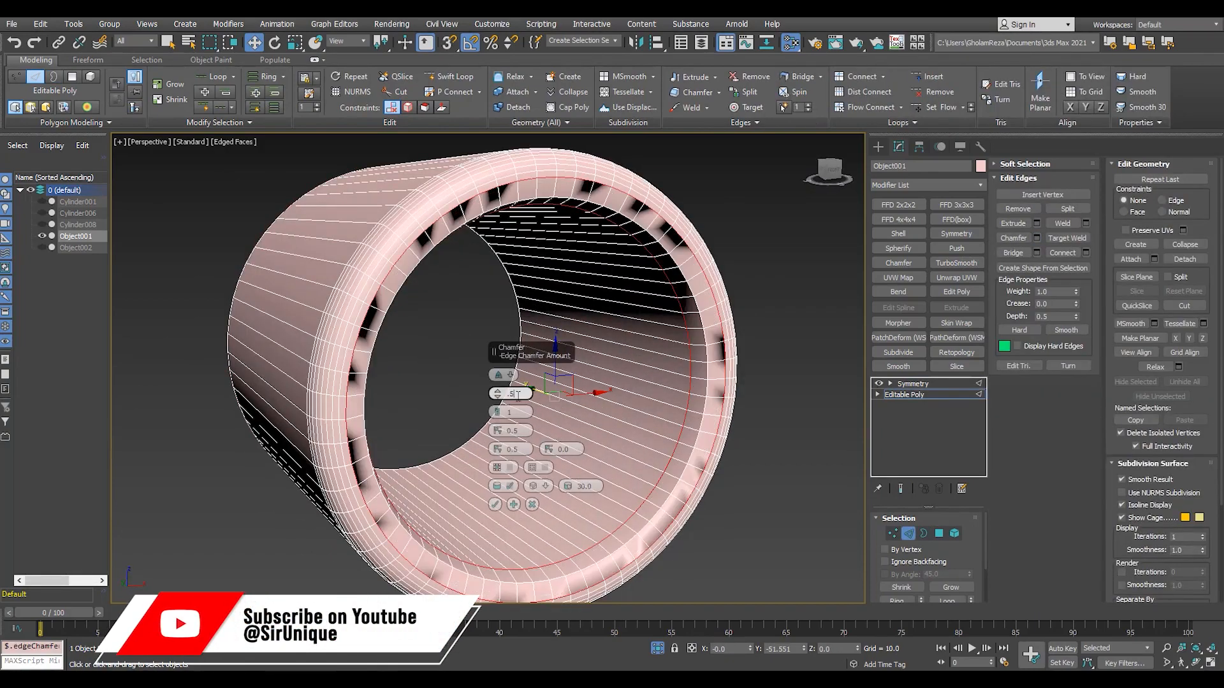
pyautogui.press('Return')
pyautogui.click(499, 411)
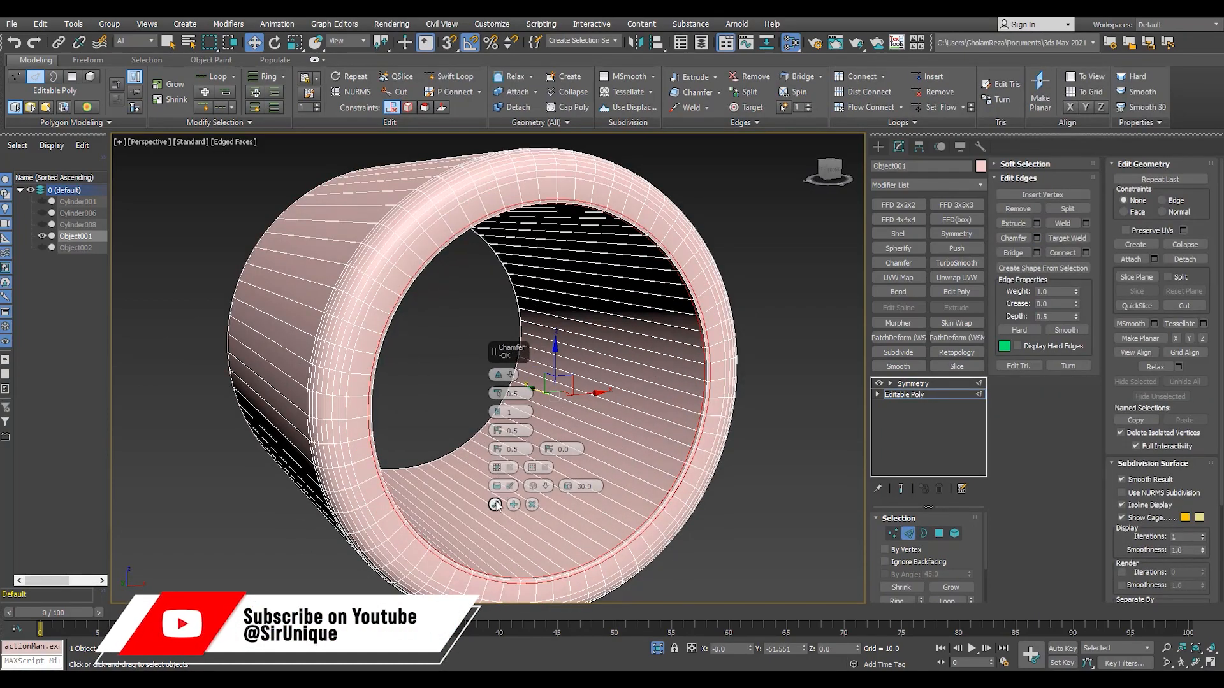
pyautogui.click(494, 504)
# - Collapse the Object001 ring's Symmetry into an editable poly and check its shading with TurboSmooth
pyautogui.press('2')
pyautogui.click(908, 384)
pyautogui.rightClick(637, 306)
pyautogui.click(716, 423)
pyautogui.press('F4')
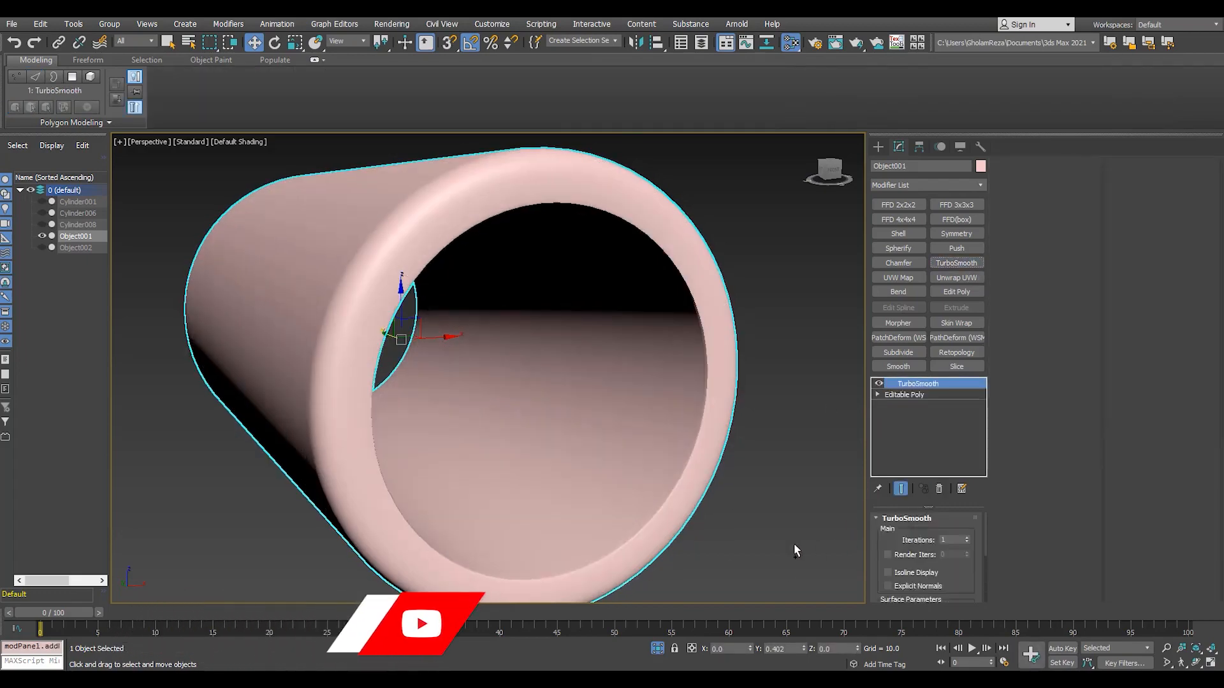
pyautogui.press('F4')
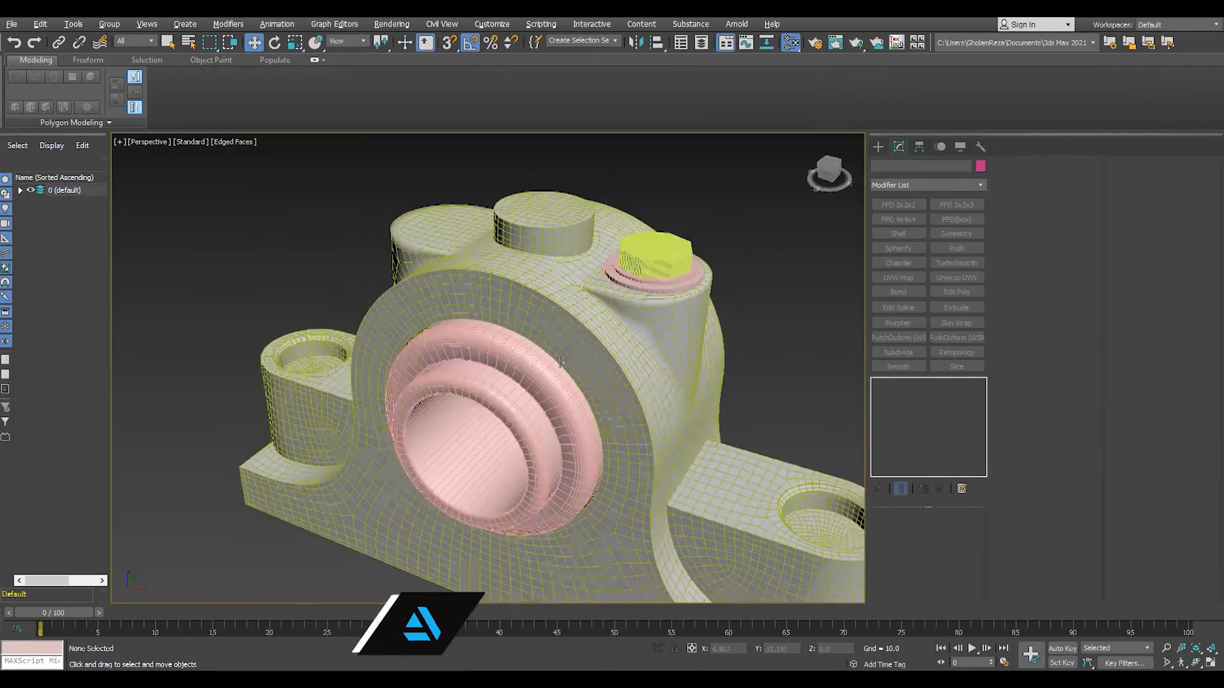
# - Mirror the bolt head across X with a Symmetry modifier, snapping the mirror plane to the housing's centre in the front view
pyautogui.click(647, 258)
pyautogui.click(967, 233)
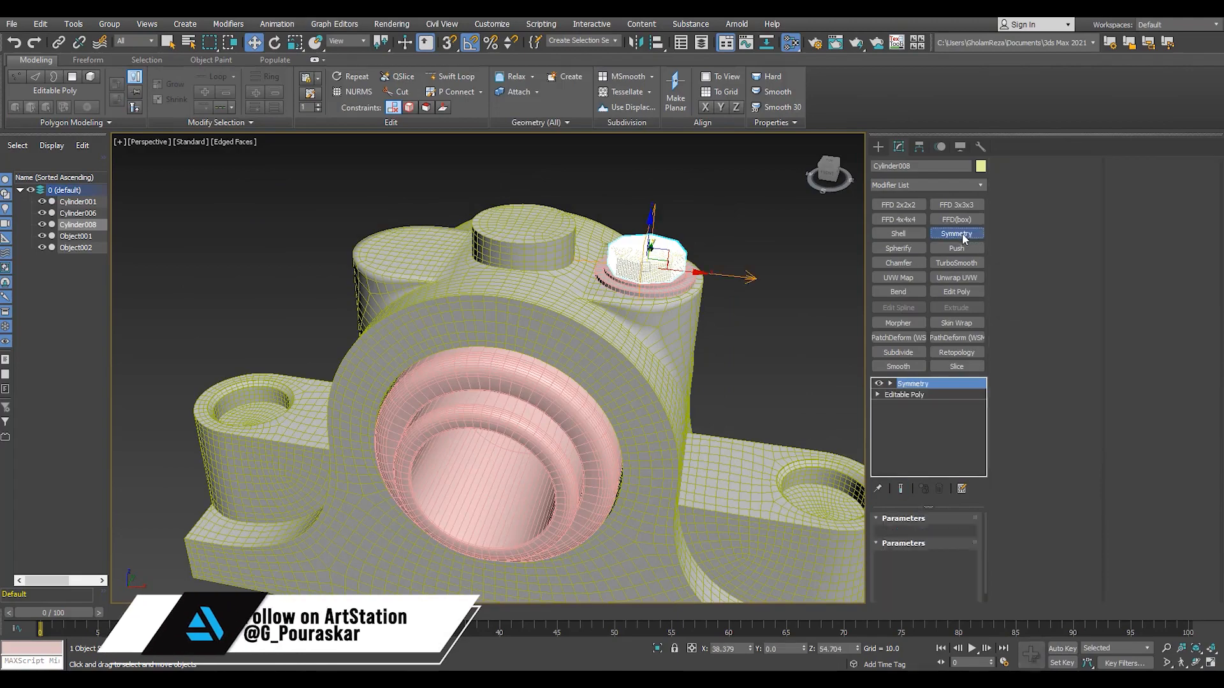
pyautogui.keyDown('alt'); pyautogui.moveTo(498, 303); pyautogui.dragTo(526, 290, button='middle'); pyautogui.keyUp('alt')
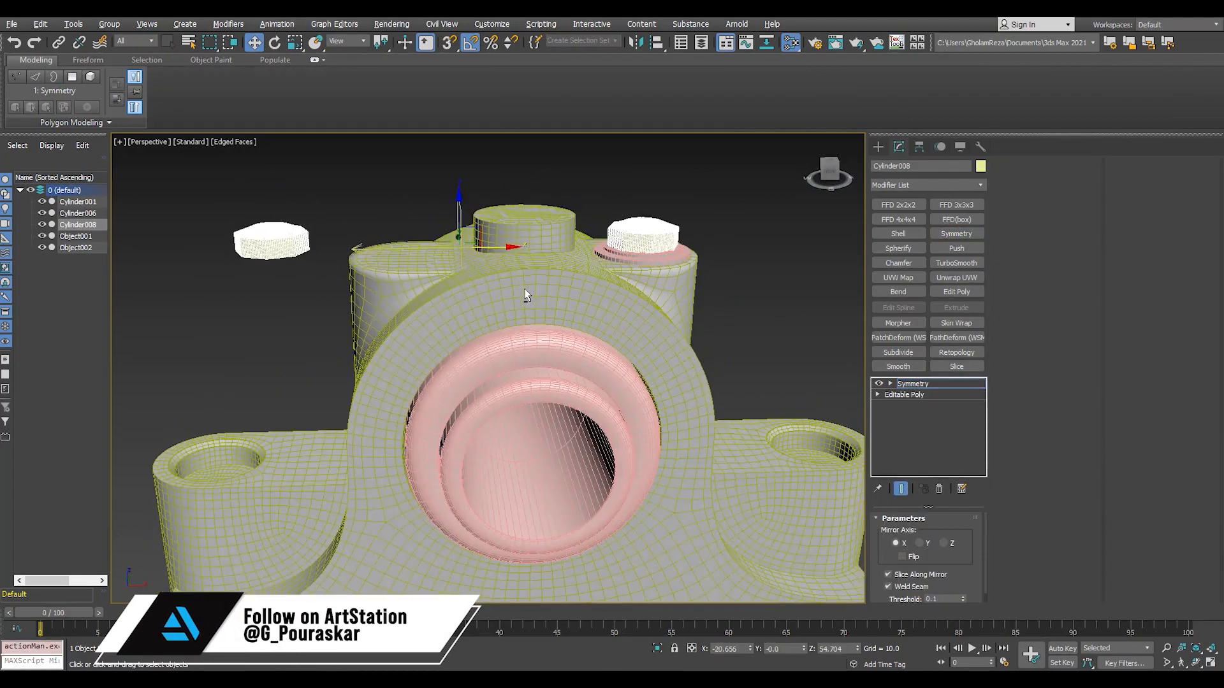
pyautogui.press('f')
pyautogui.moveTo(510, 320); pyautogui.dragTo(559, 236)
pyautogui.press('s')
pyautogui.press('1')
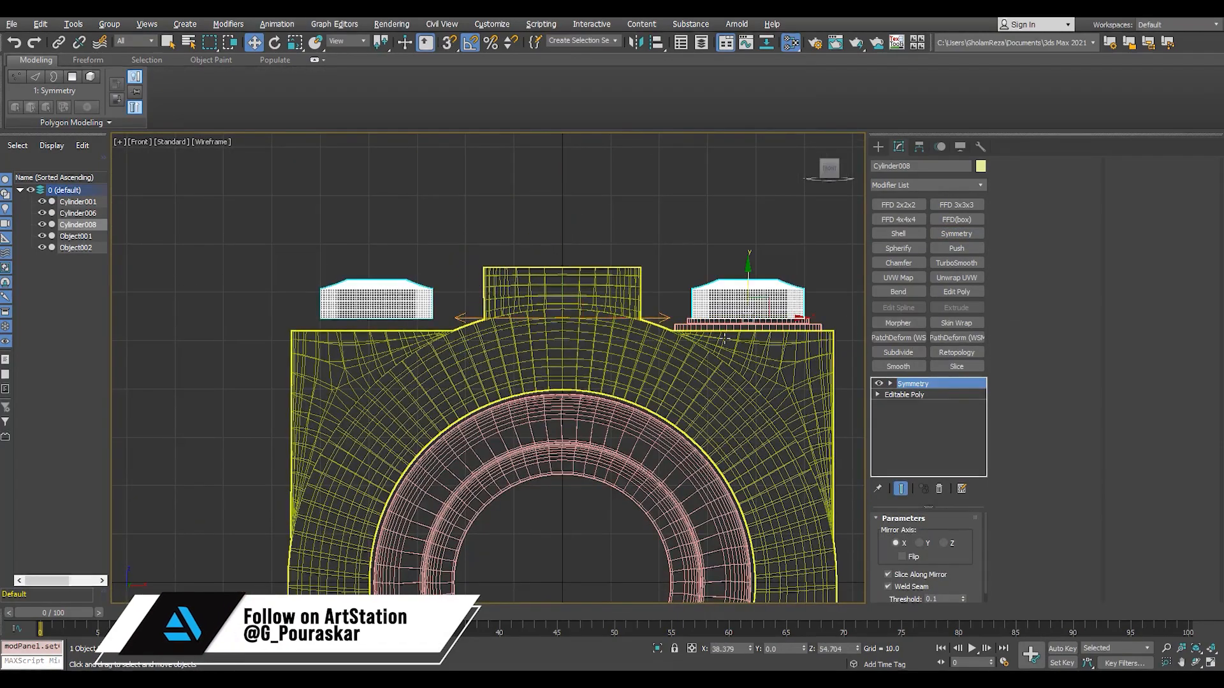
# - Mirror the washer under the bolt across X with Symmetry, snapping its mirror plane to the centre, and return to a shaded perspective
pyautogui.click(804, 327)
pyautogui.click(951, 234)
pyautogui.press('1')
pyautogui.press('s')
pyautogui.moveTo(772, 331); pyautogui.dragTo(565, 197)
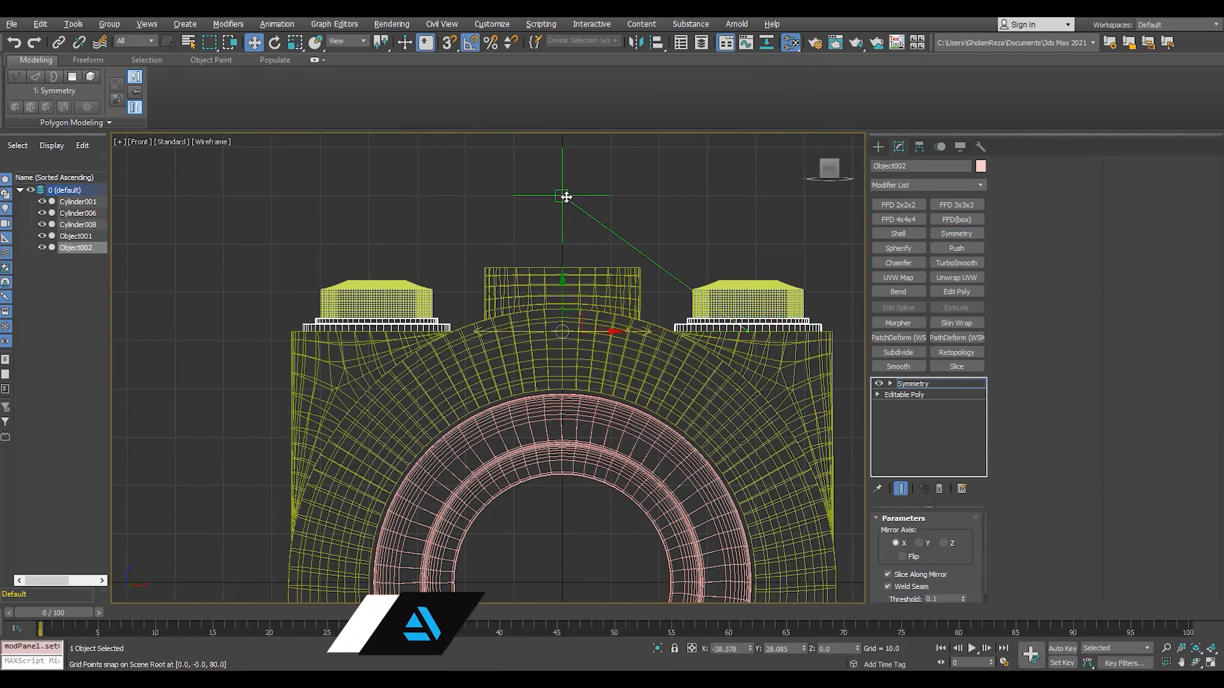
pyautogui.press('s')
pyautogui.scroll(-5, 612, 305)
pyautogui.press('p')
pyautogui.keyDown('alt'); pyautogui.moveTo(672, 431); pyautogui.dragTo(542, 414, button='middle'); pyautogui.keyUp('alt')
pyautogui.press('F4')
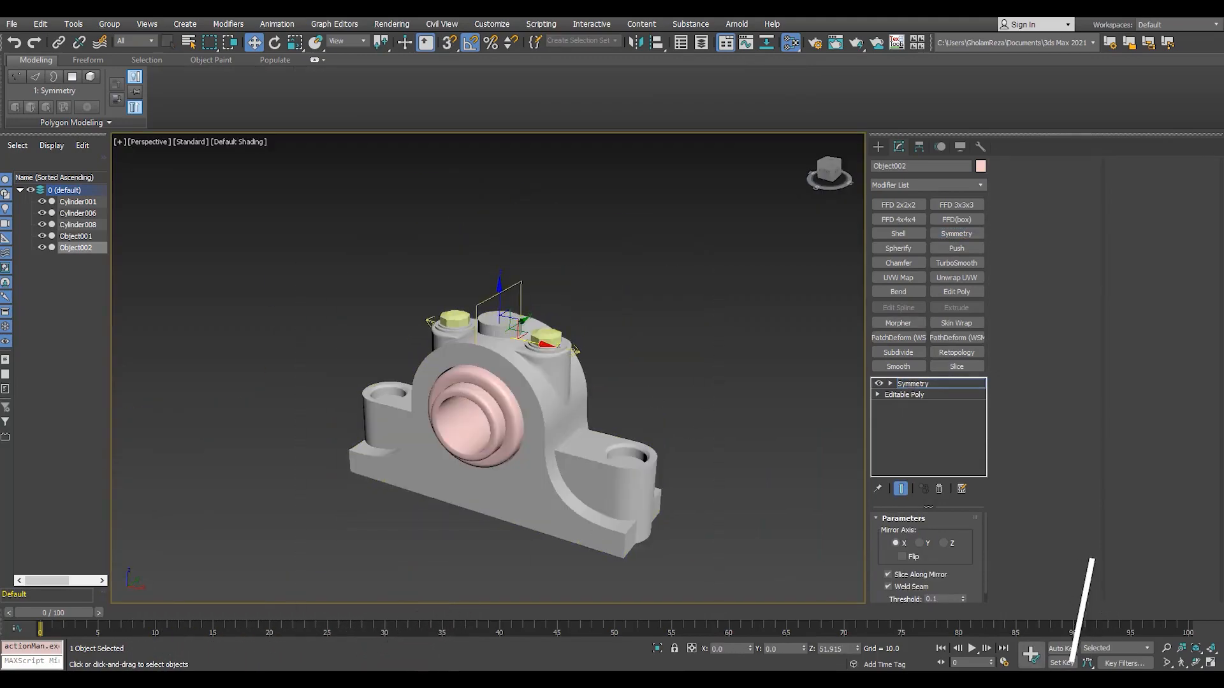
pyautogui.scroll(3, 697, 409)
pyautogui.click(913, 384)
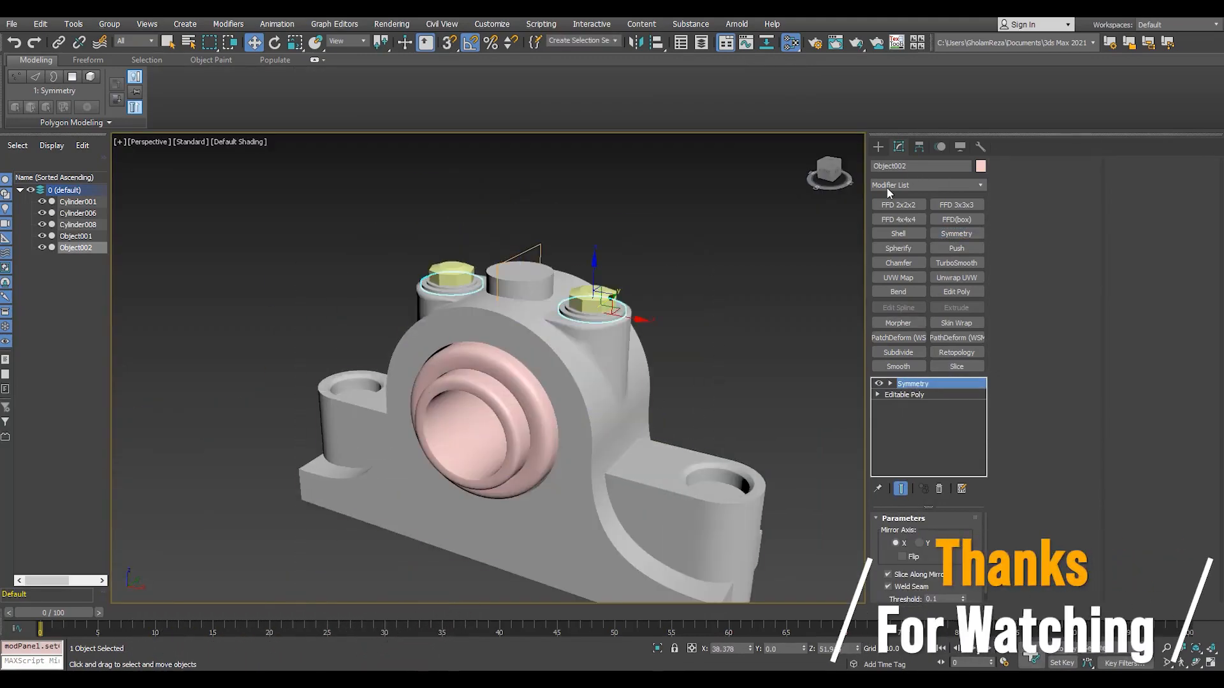
# - Apply one TurboSmooth modifier to all five parts of the assembly, then deselect them
pyautogui.scroll(-3, 618, 350)
pyautogui.hotkey('ctrl', 'a')
pyautogui.scroll(3, 600, 443)
pyautogui.click(956, 262)
pyautogui.click(758, 357)
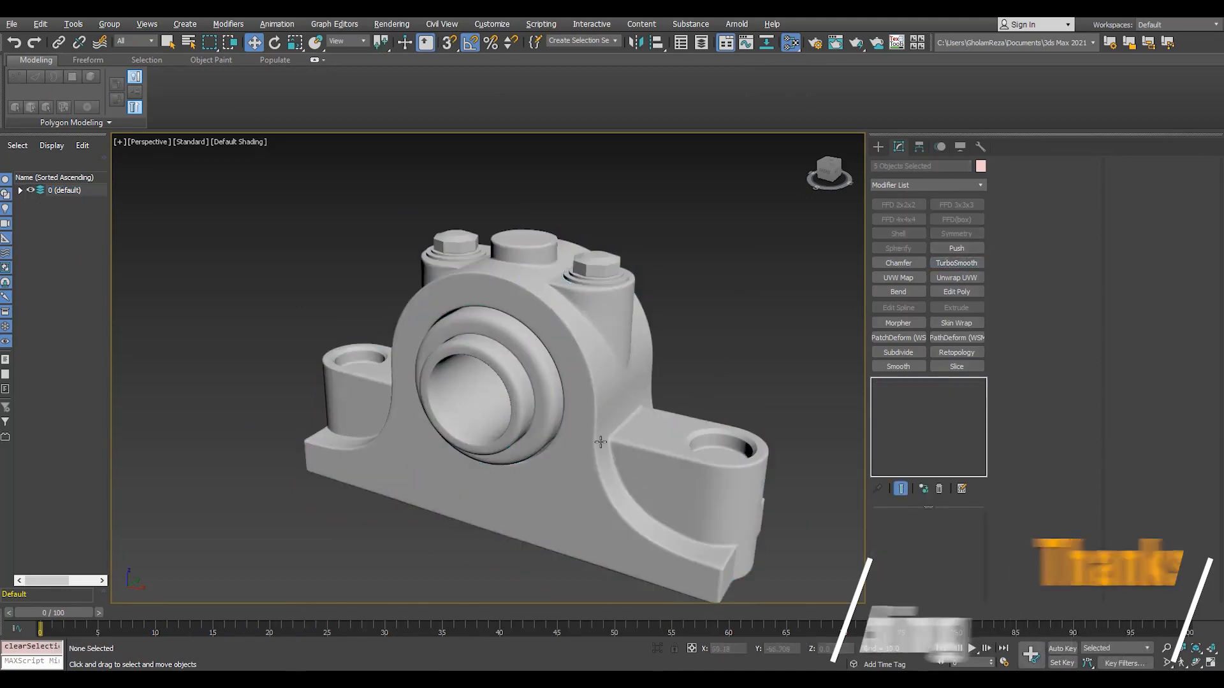